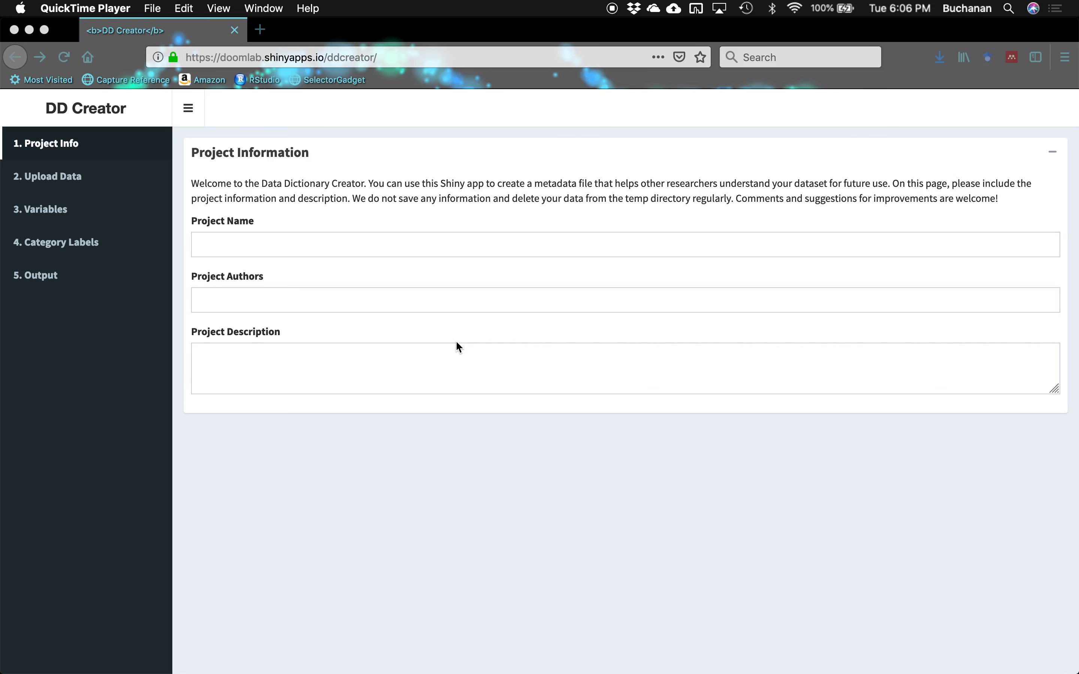
# - Bring the Firefox window with DD Creator's blank Project Information page to the front
pyautogui.click(220, 244)
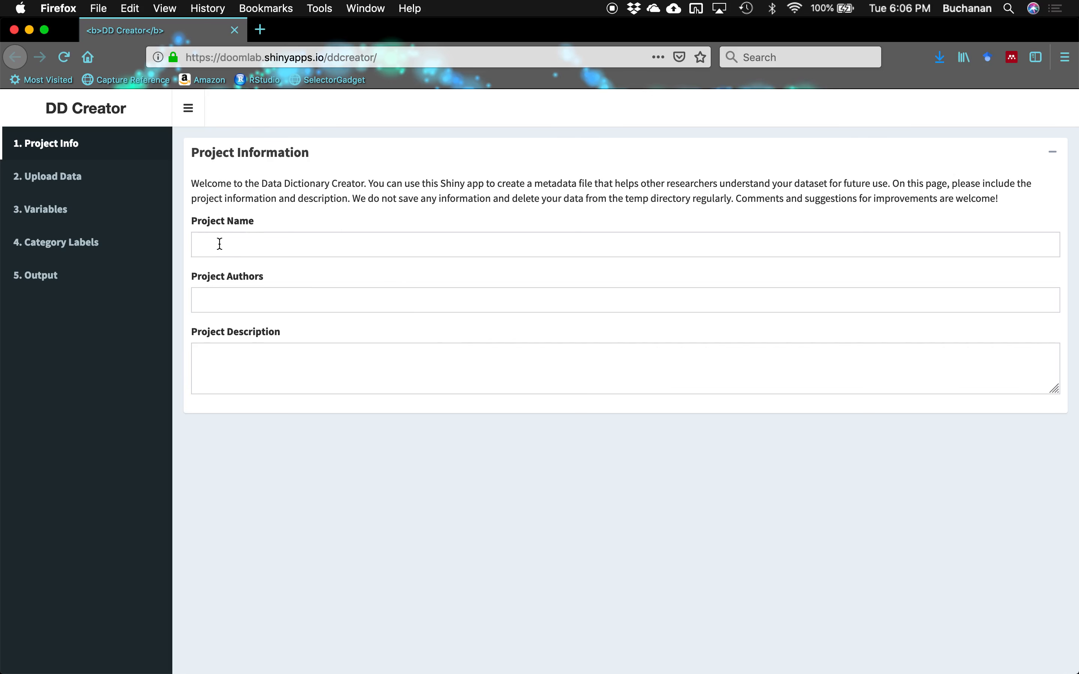
# - Enter 'MT Cars Data Set' as the project name and fill in the author's name
pyautogui.click(219, 243)
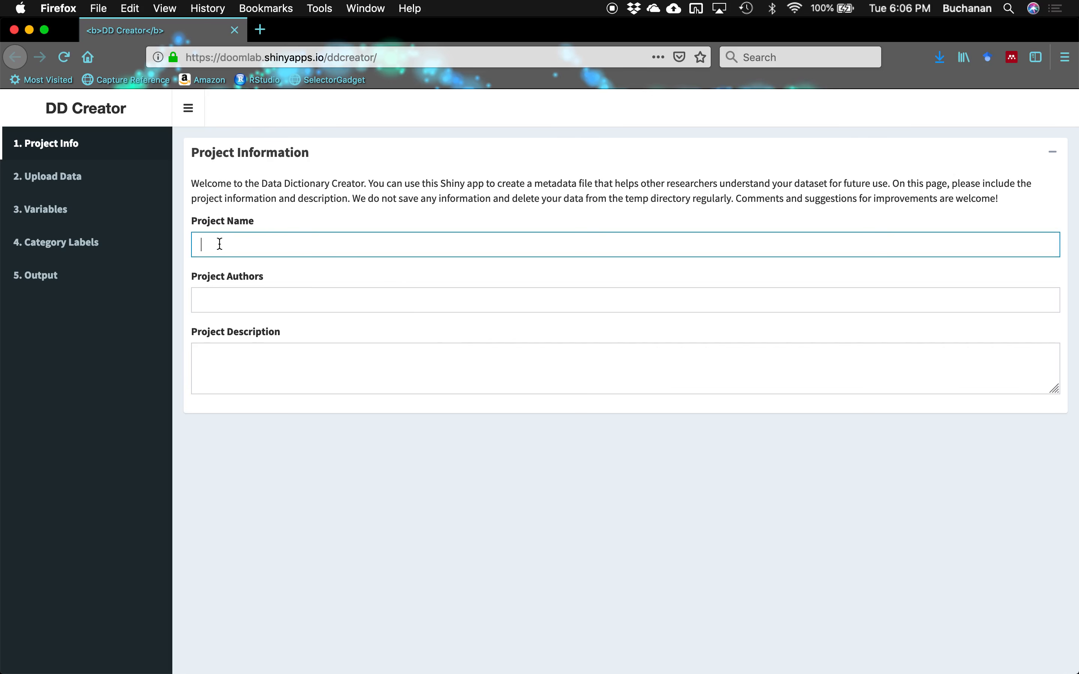
pyautogui.write('MT Cars Data Set')
pyautogui.press('Tab')
pyautogui.write('Erin Buchanan')
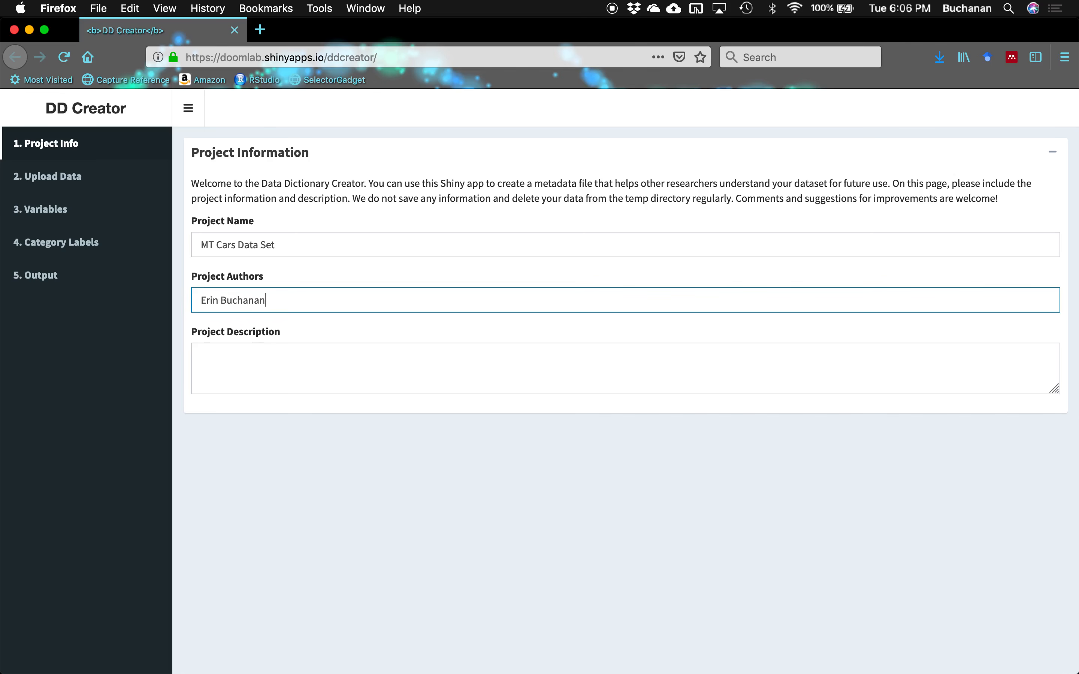
# - Paste the Motor Trend dataset description, then move to the Upload Data page
pyautogui.press('Tab')
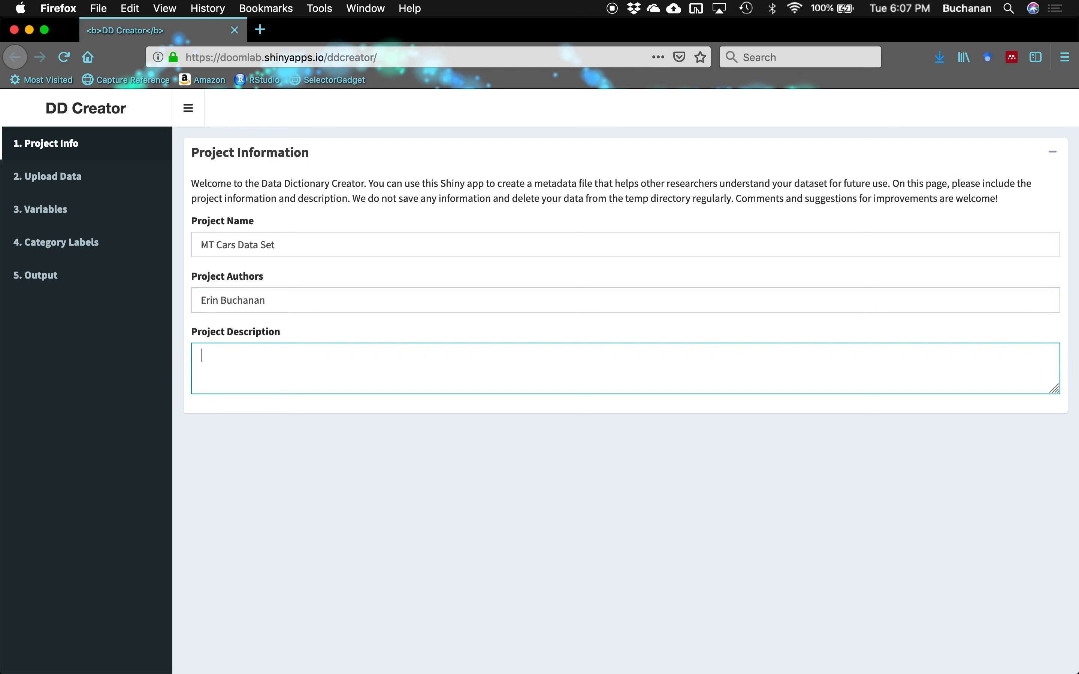
pyautogui.press('super+Tab')
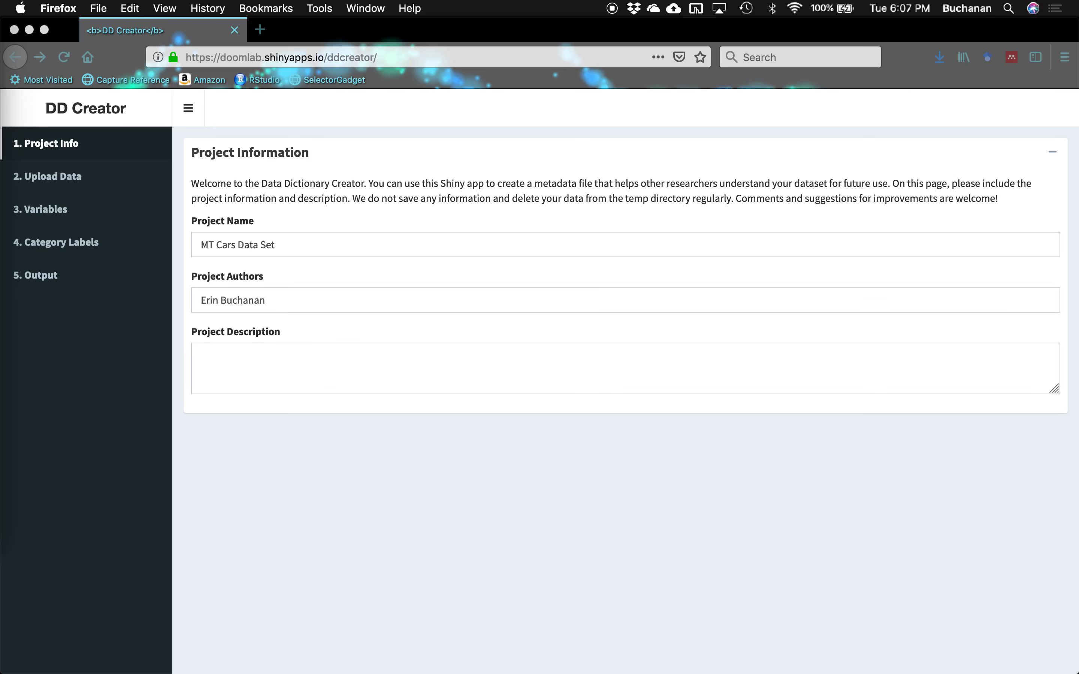
pyautogui.click(340, 366)
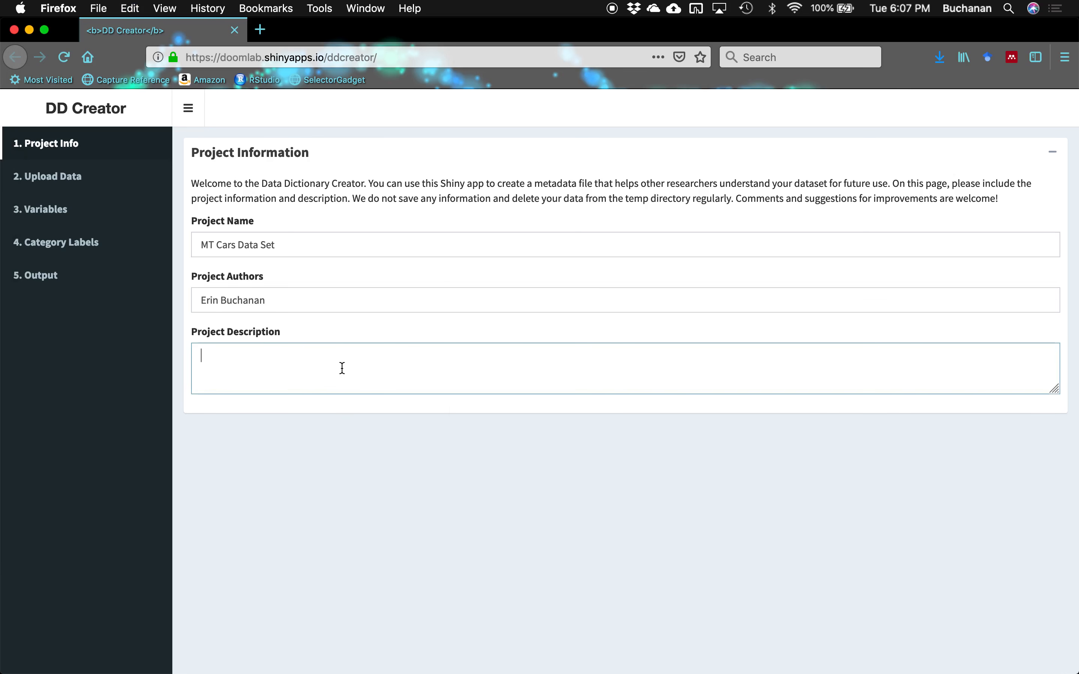
pyautogui.write('The data was extracted from the 1974 Motor Trend US magazine, and comprises fuel consumption and 10 aspects of automobile design and performance for 32 automobiles (1973–74 models).')
pyautogui.click(201, 358)
pyautogui.write('Th')
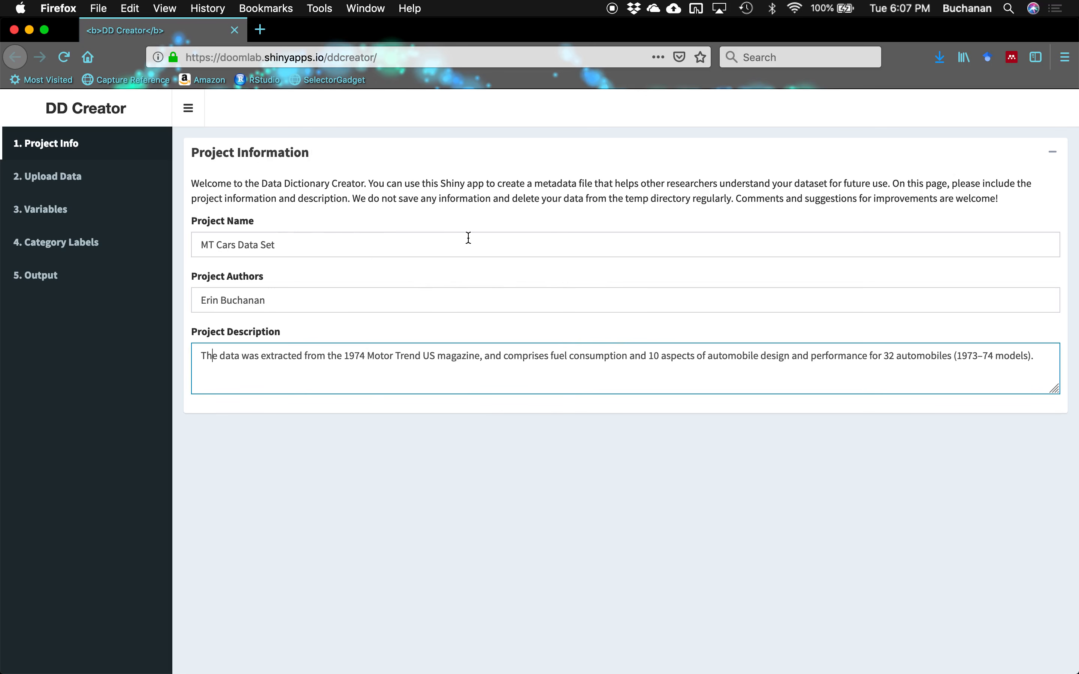
pyautogui.click(99, 191)
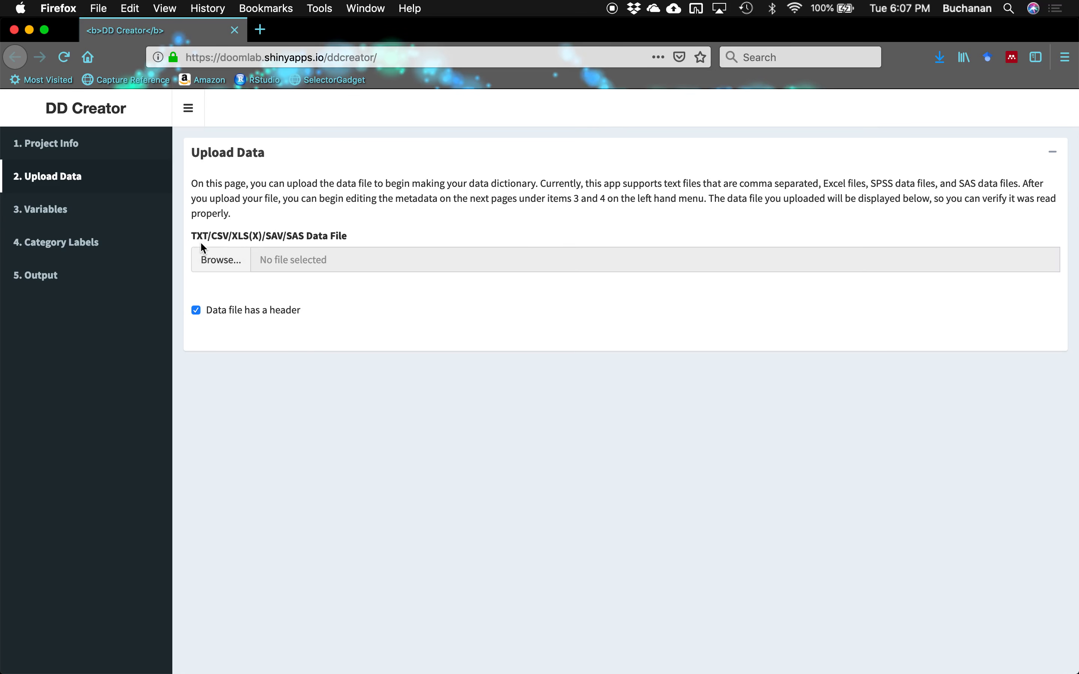
# - Upload mtcars.csv from the Desktop, then proceed to the Edit Variable Metadata page
pyautogui.click(208, 256)
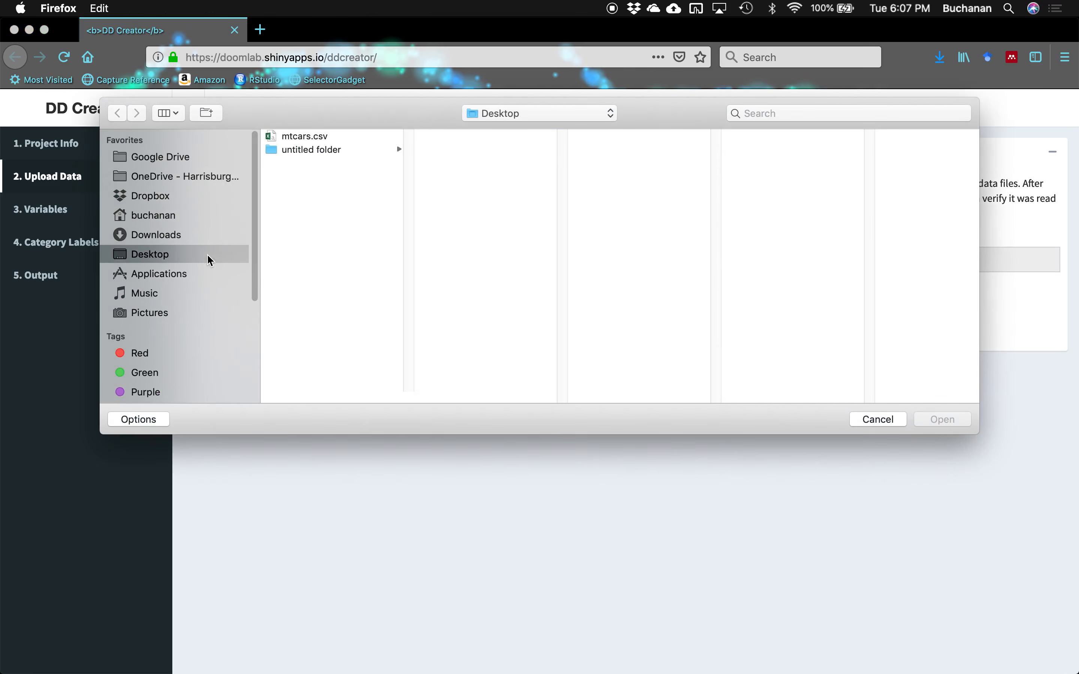
pyautogui.click(339, 135)
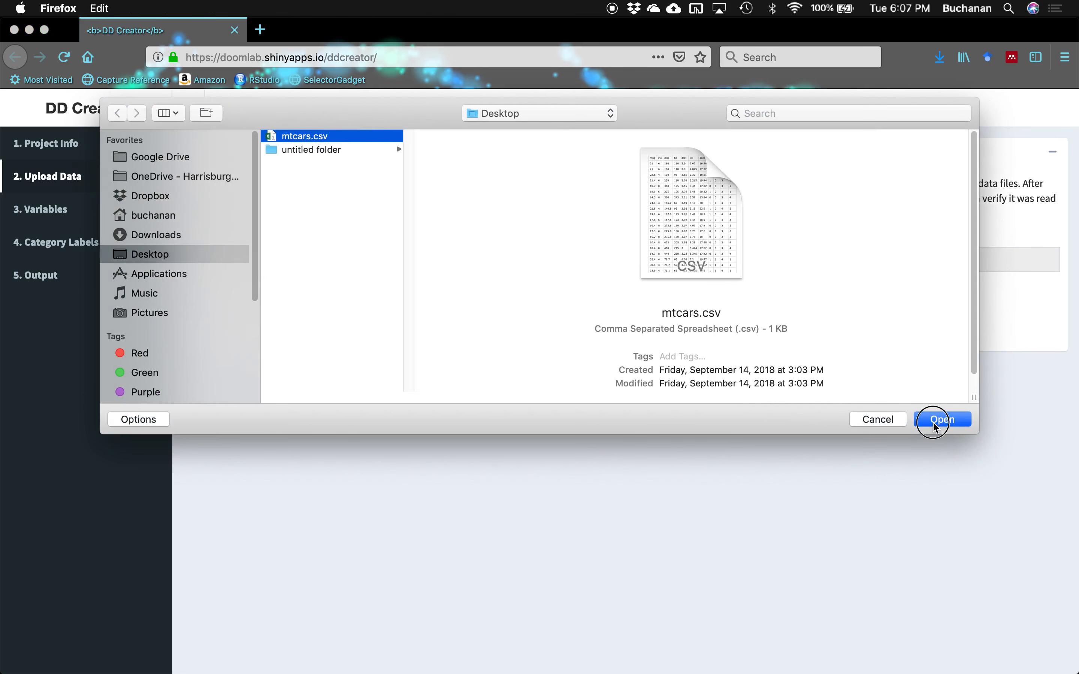
pyautogui.click(935, 422)
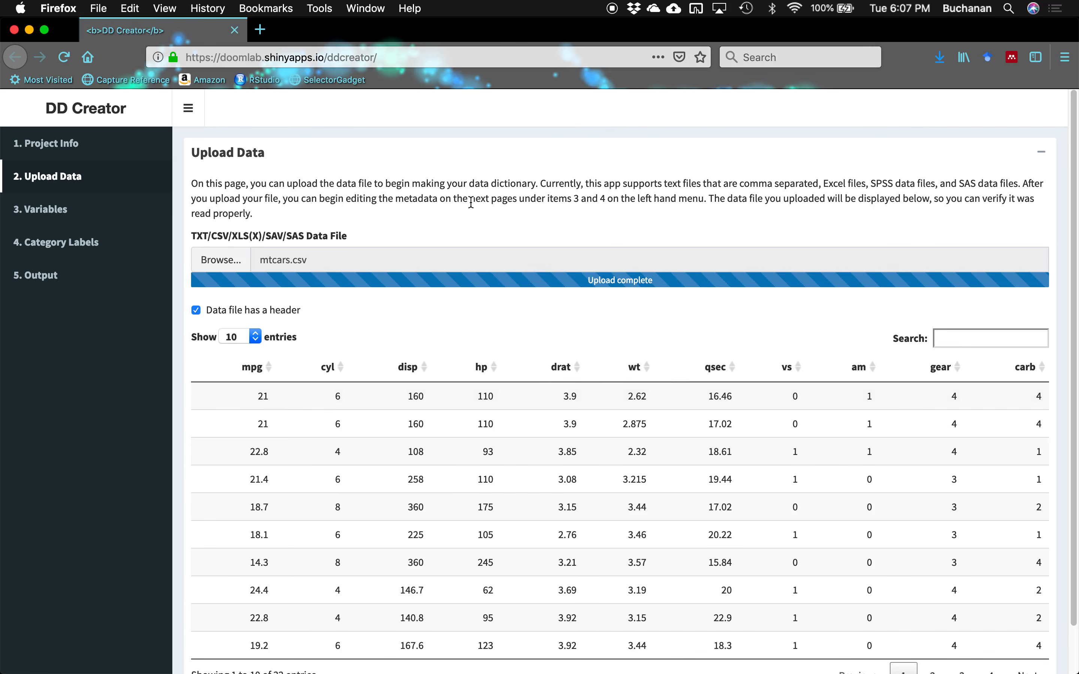
pyautogui.scroll(-2, 541, 180)
pyautogui.scroll(2, 542, 181)
pyautogui.click(1042, 152)
pyautogui.click(1051, 154)
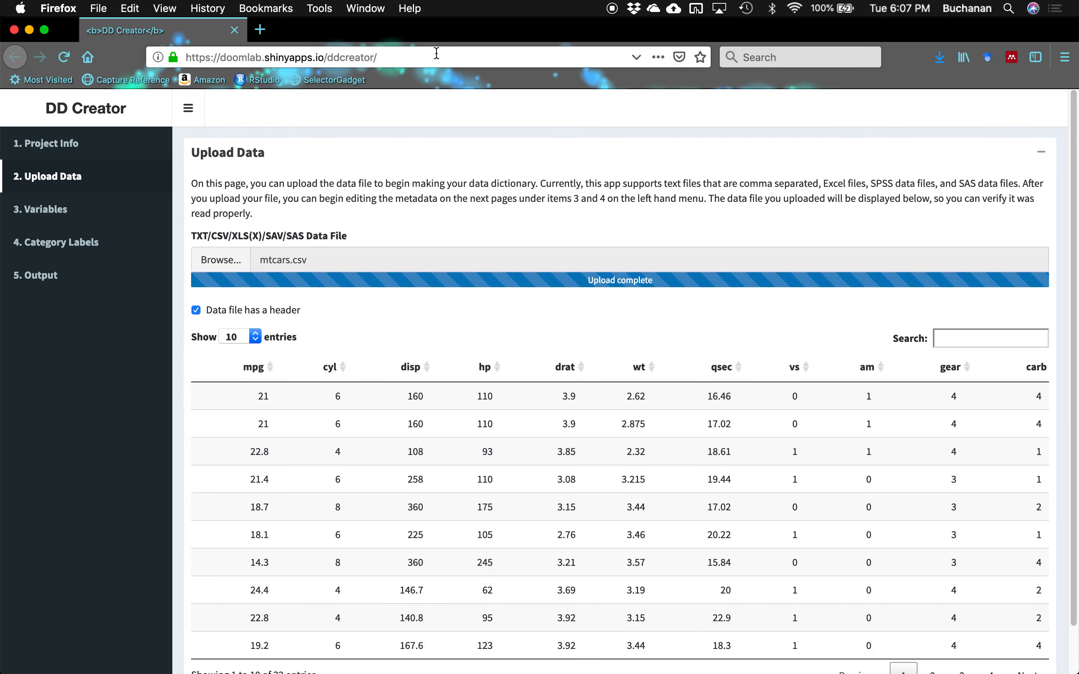
pyautogui.click(124, 210)
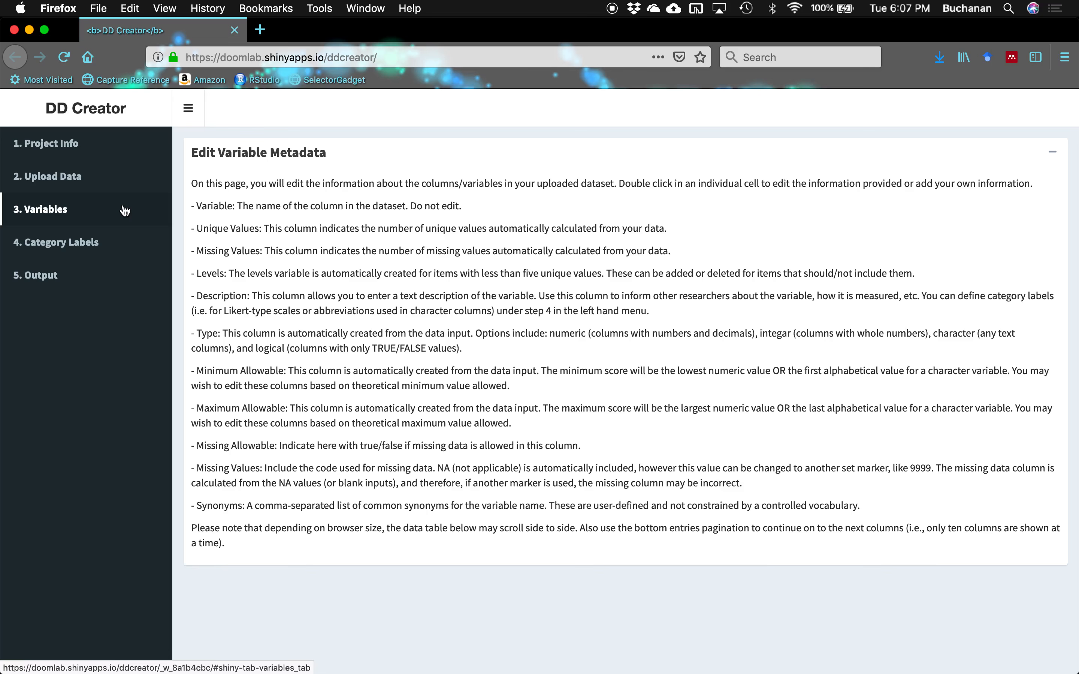
pyautogui.scroll(-10, 629, 356)
pyautogui.scroll(4, 630, 355)
pyautogui.scroll(4, 629, 356)
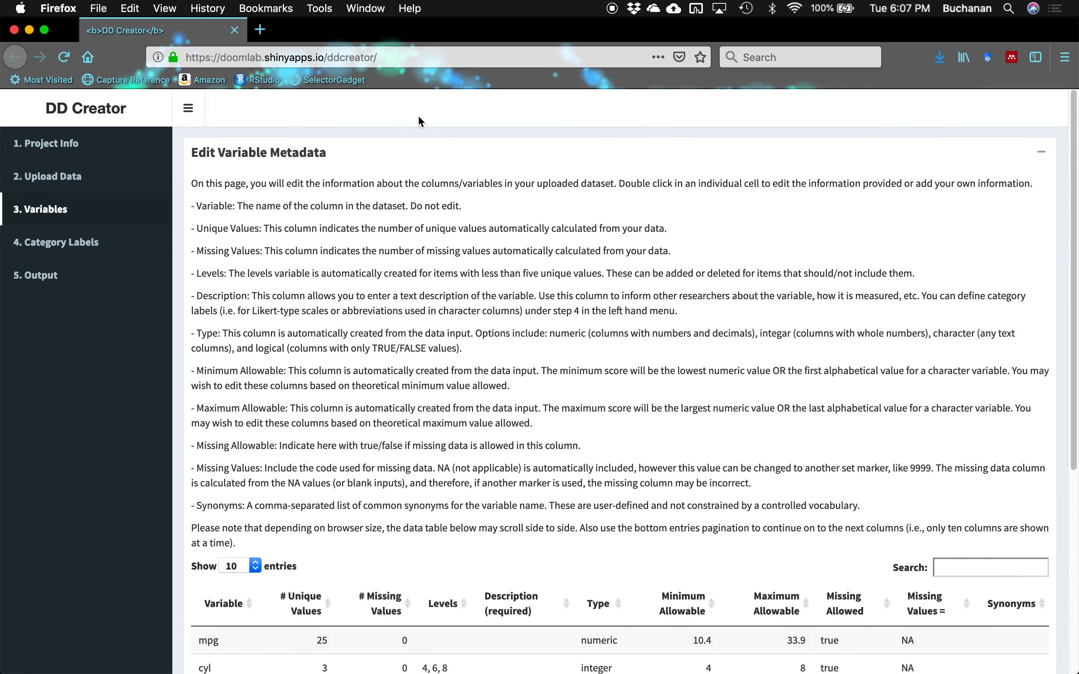
pyautogui.scroll(-3, 361, 218)
pyautogui.scroll(3, 361, 218)
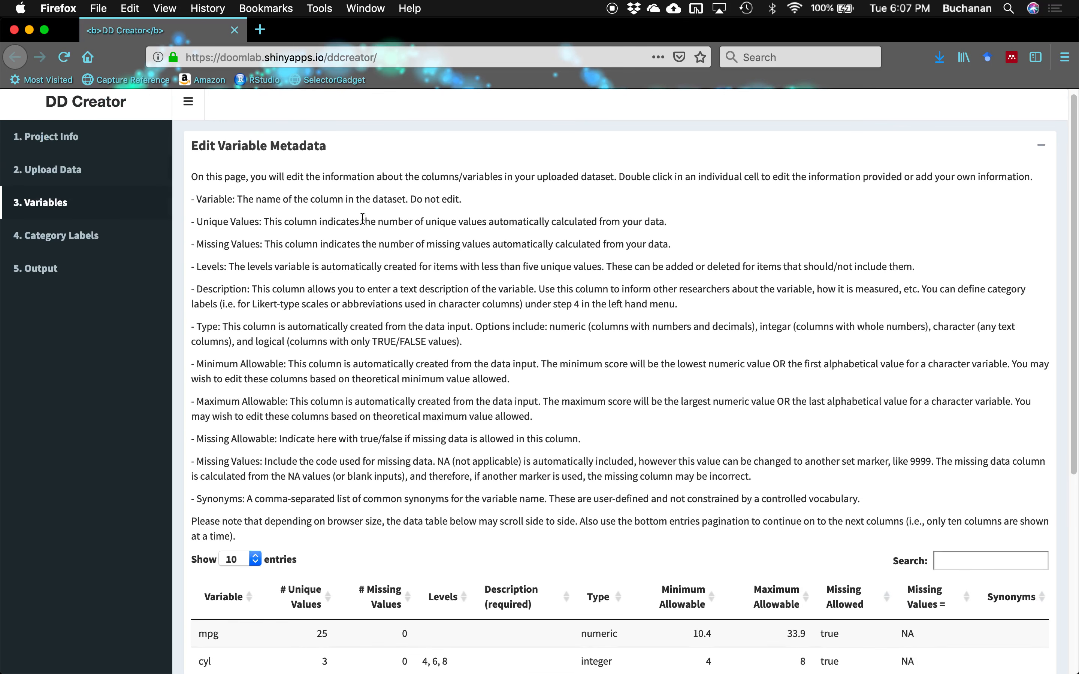
pyautogui.scroll(-3, 362, 218)
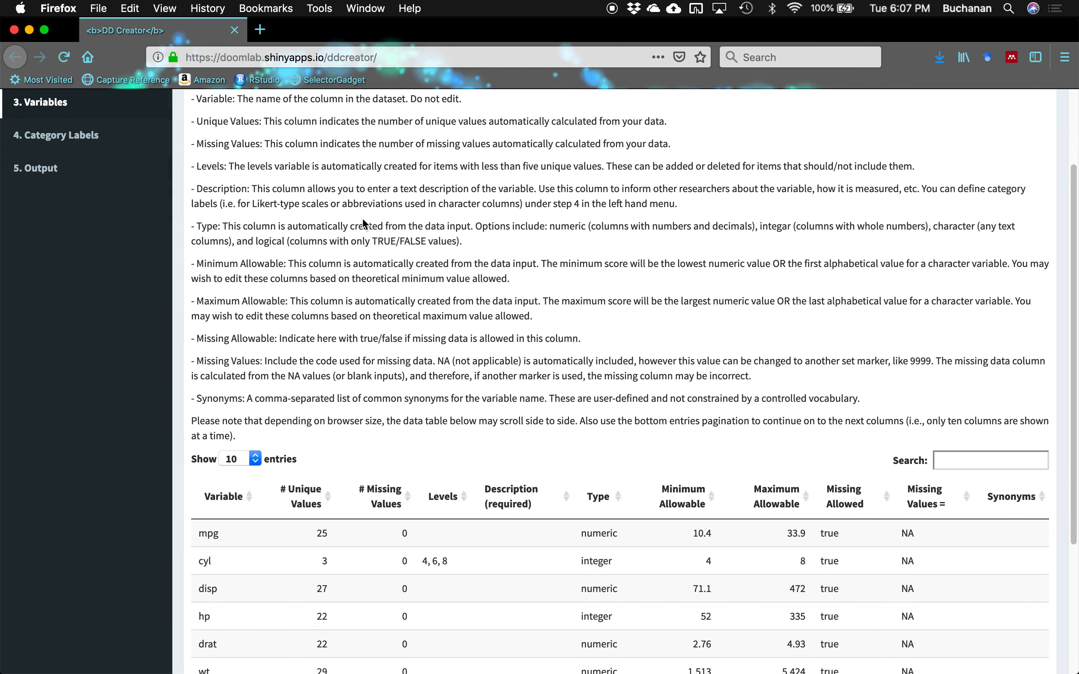
pyautogui.scroll(-5, 361, 218)
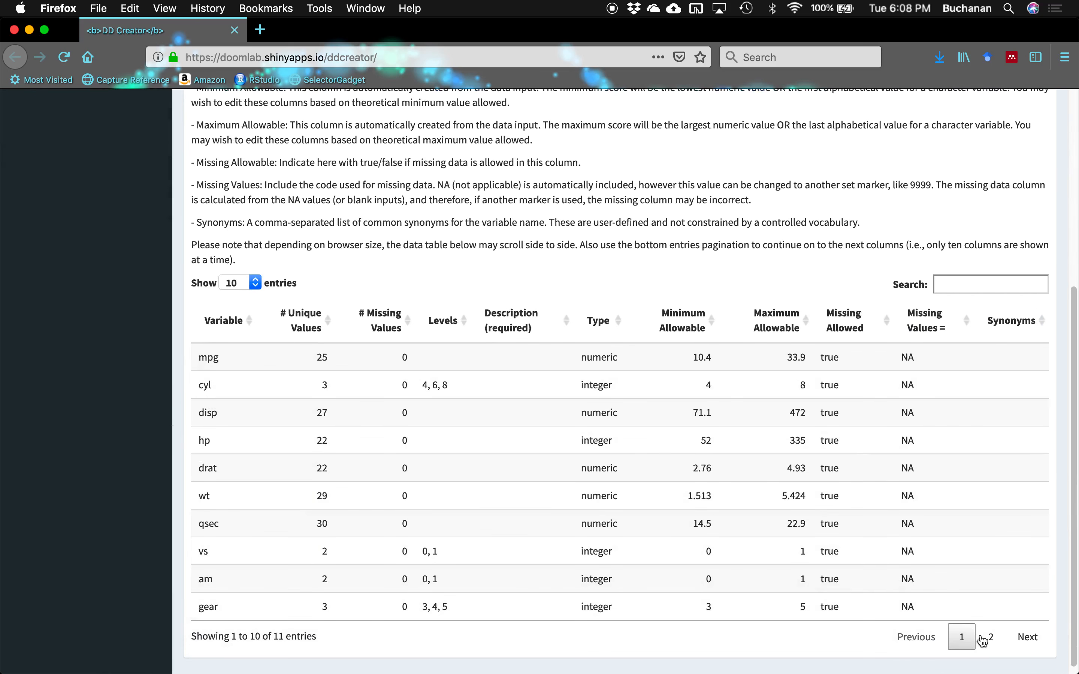
pyautogui.click(994, 641)
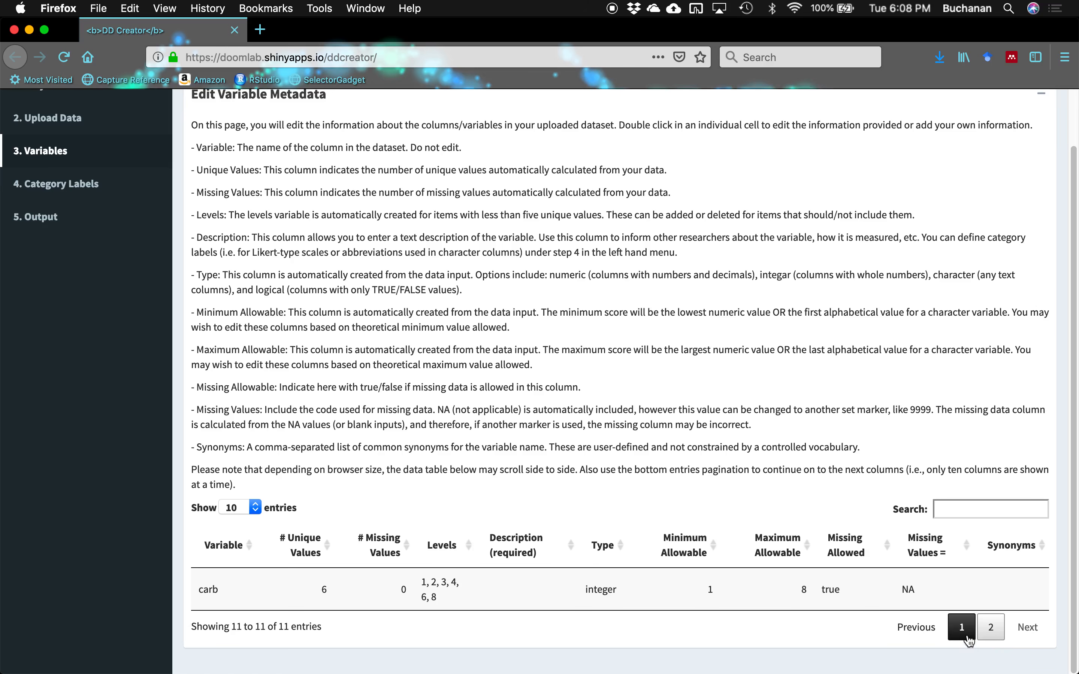
pyautogui.click(966, 637)
pyautogui.scroll(-5, 831, 436)
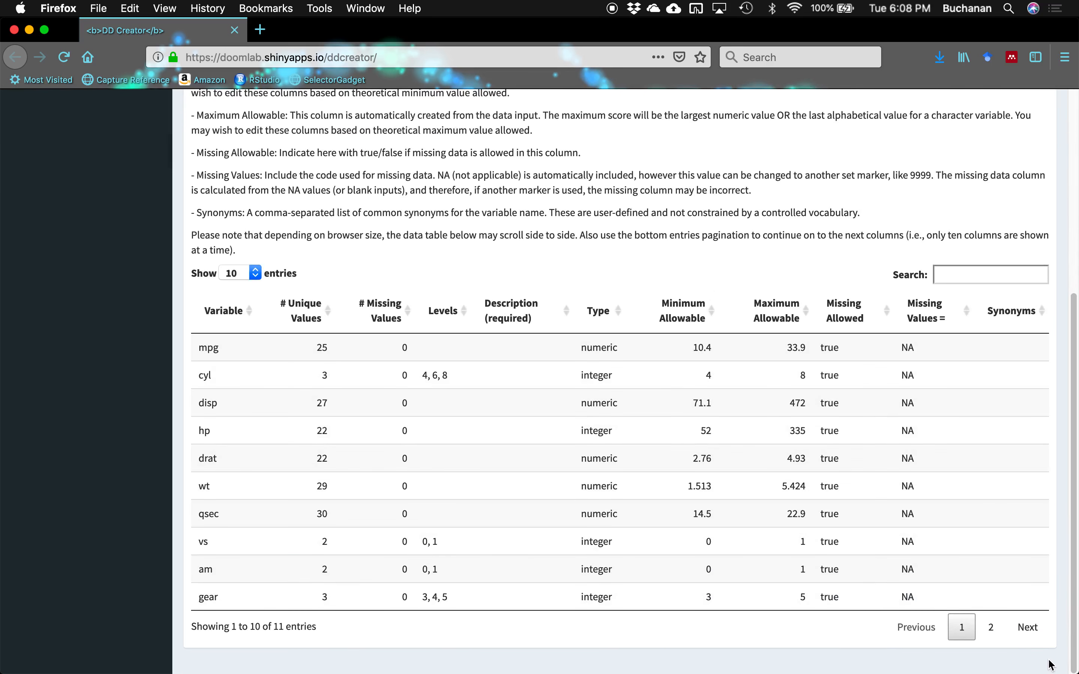
pyautogui.scroll(5, 693, 427)
pyautogui.scroll(-3, 690, 421)
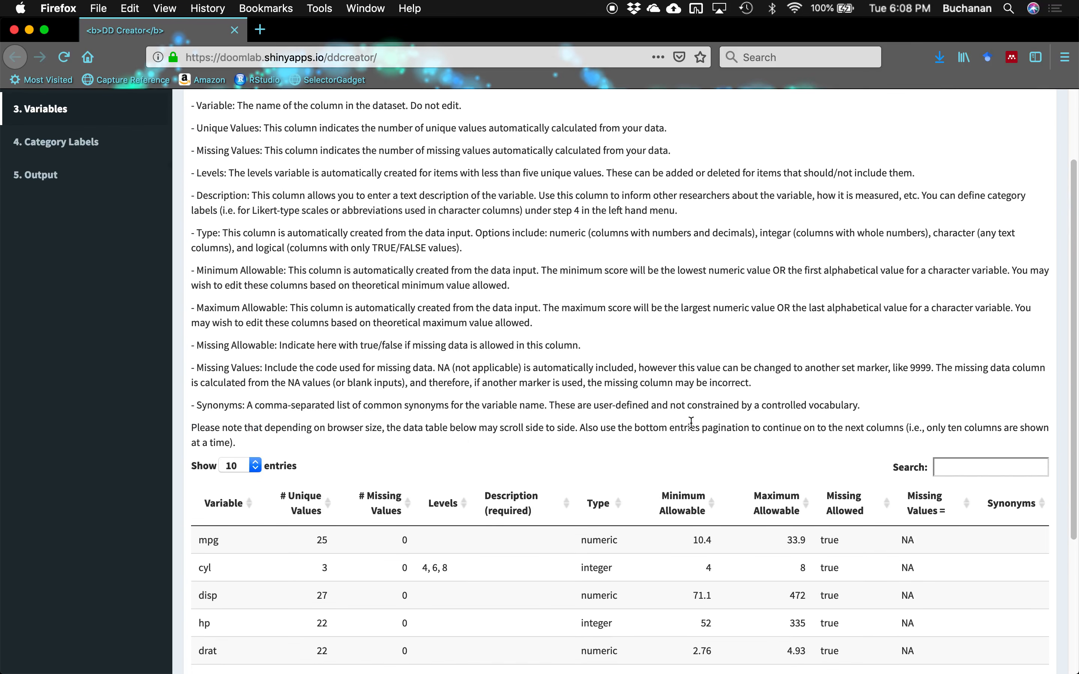
pyautogui.scroll(2, 288, 480)
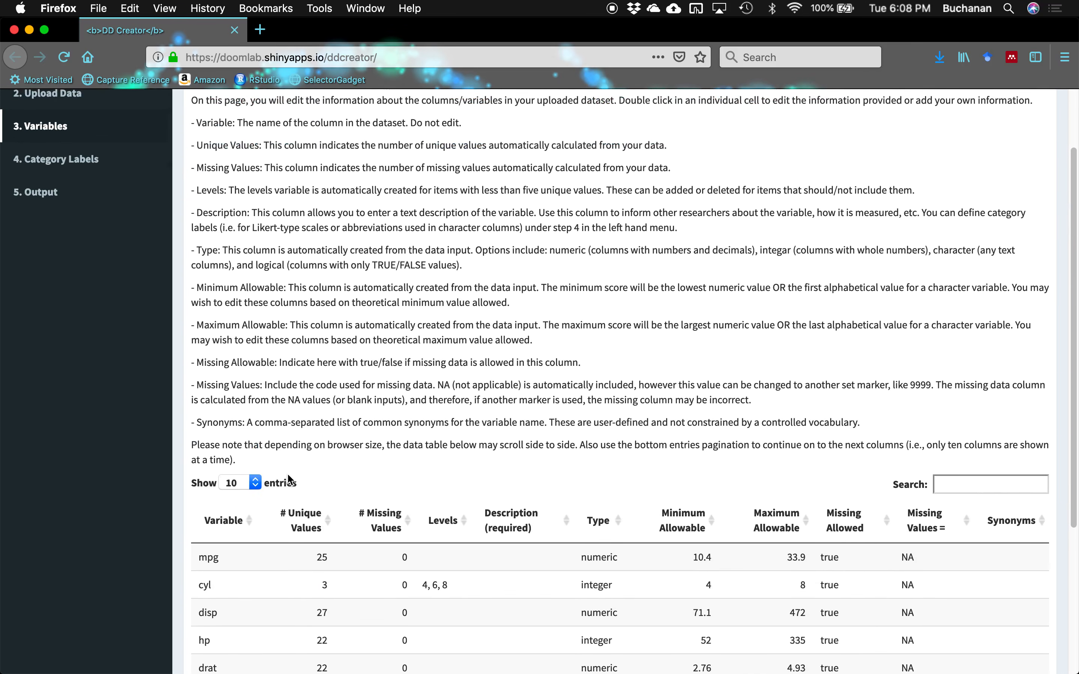
pyautogui.moveTo(318, 145); pyautogui.dragTo(672, 152)
pyautogui.click(671, 152)
pyautogui.scroll(-5, 567, 144)
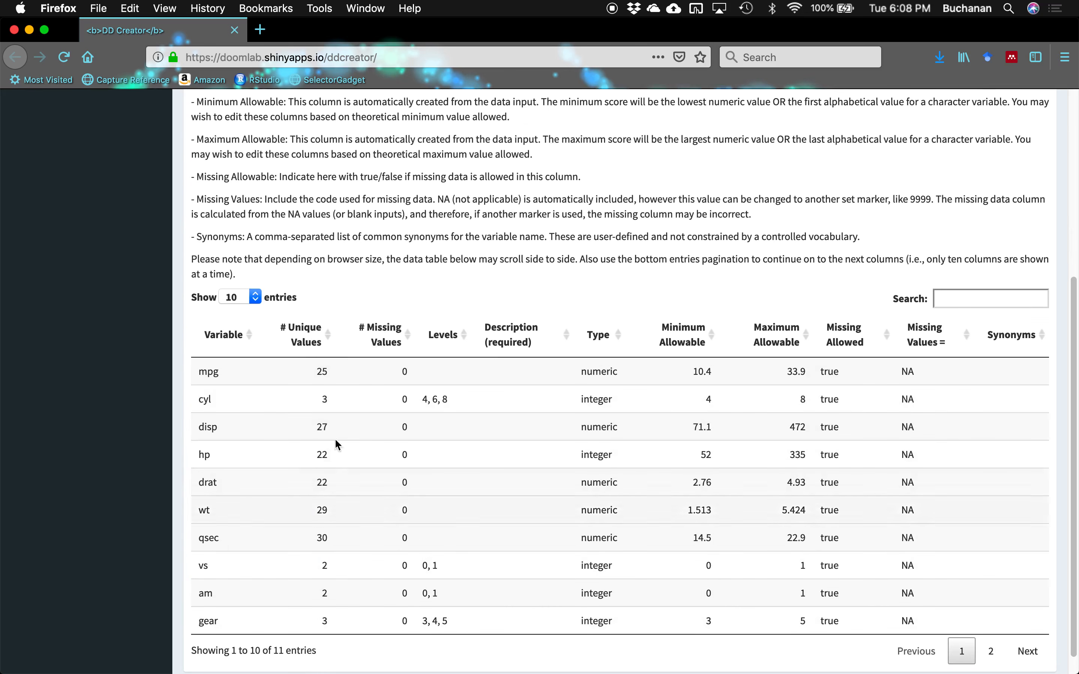
pyautogui.scroll(5, 353, 337)
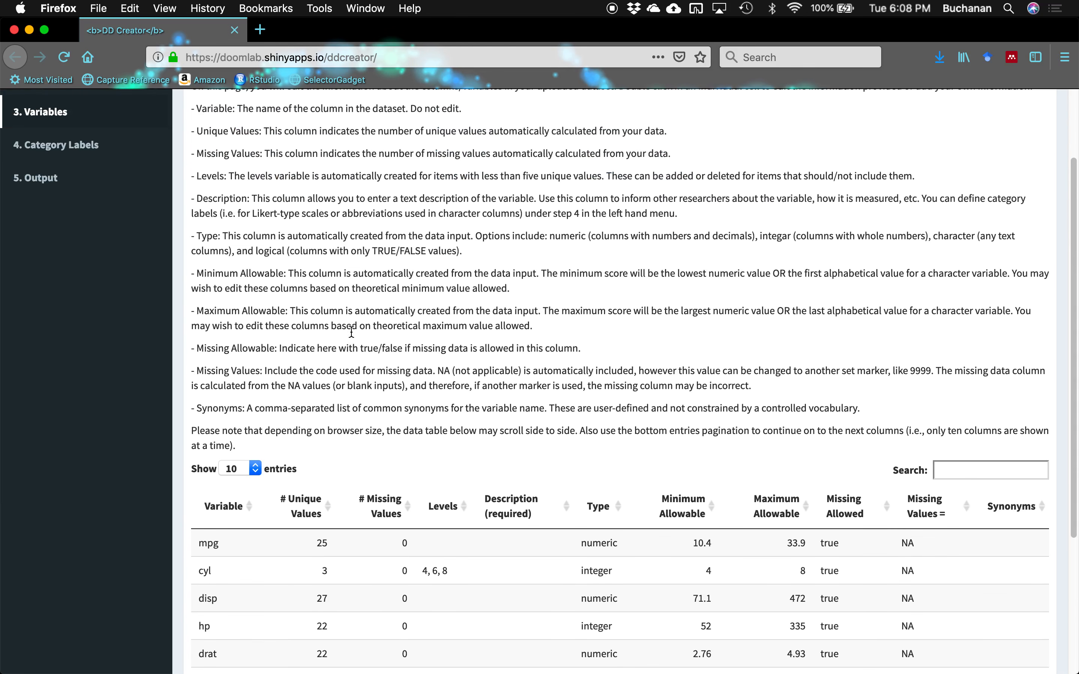
pyautogui.scroll(-2, 351, 331)
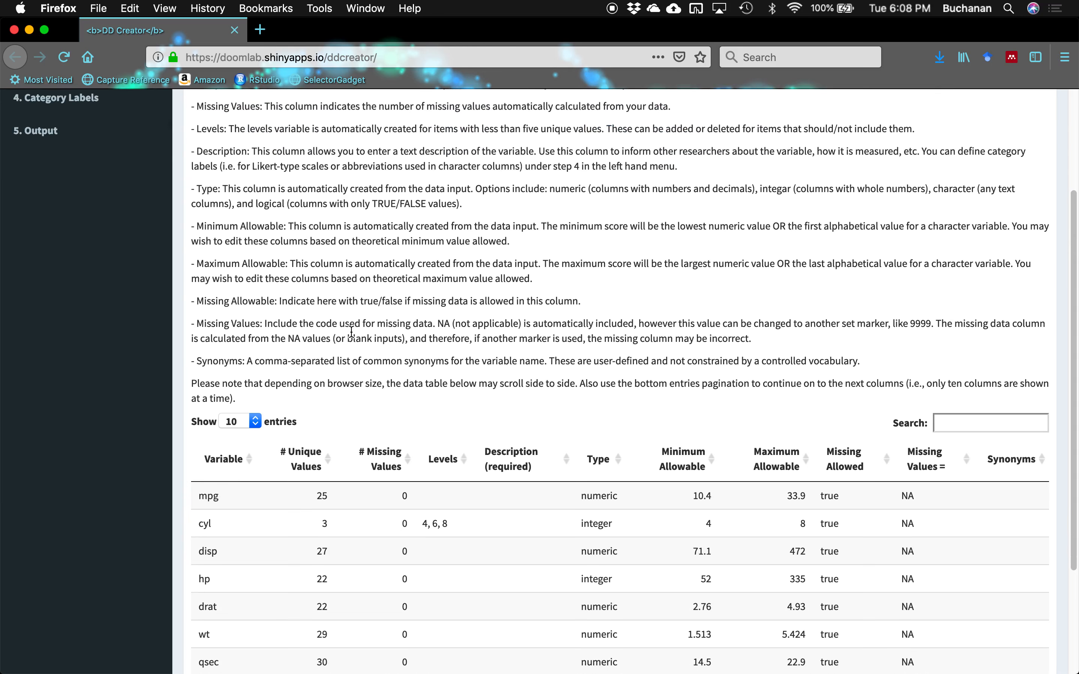
pyautogui.scroll(-3, 352, 331)
pyautogui.scroll(4, 349, 332)
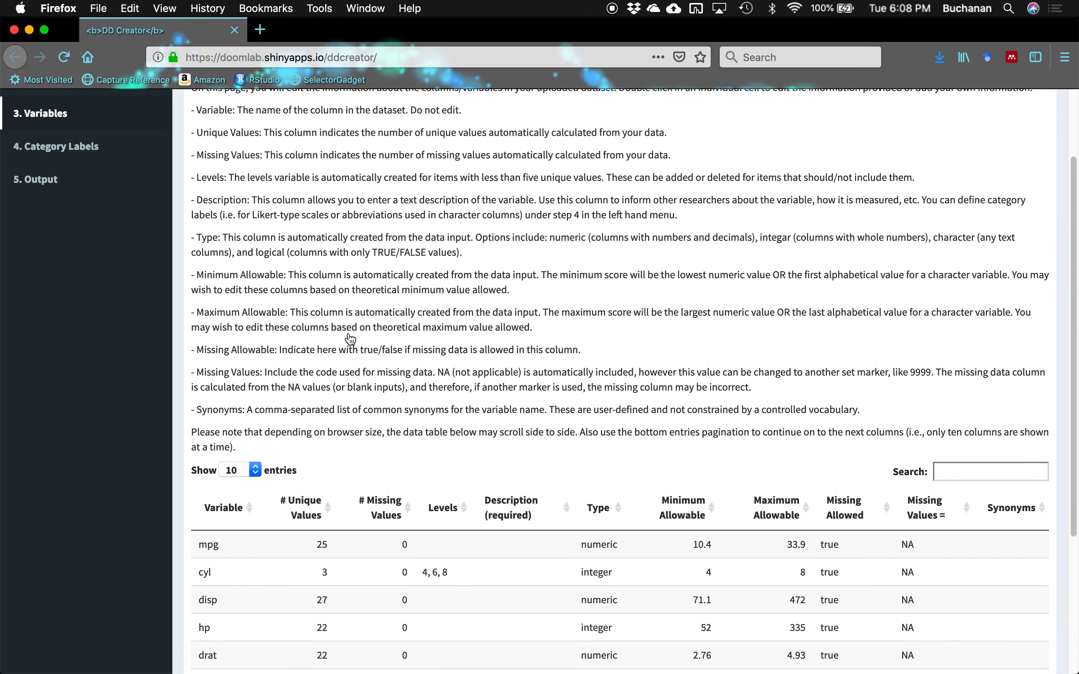
pyautogui.scroll(1, 349, 334)
pyautogui.scroll(-3, 350, 335)
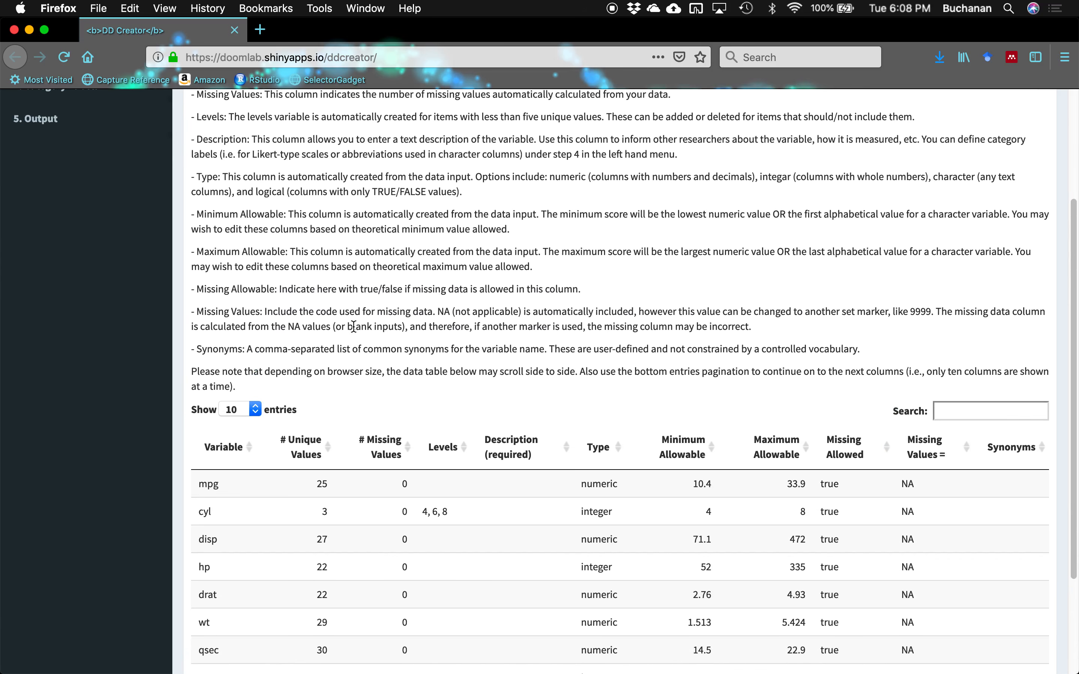
pyautogui.scroll(-5, 474, 354)
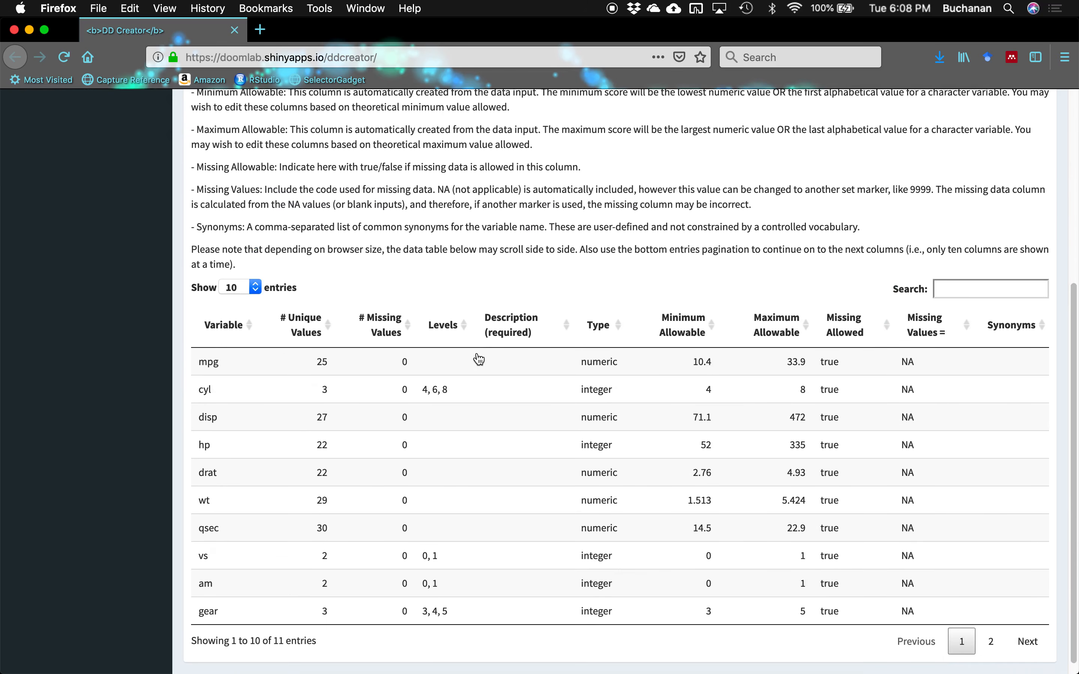
pyautogui.scroll(-1, 479, 358)
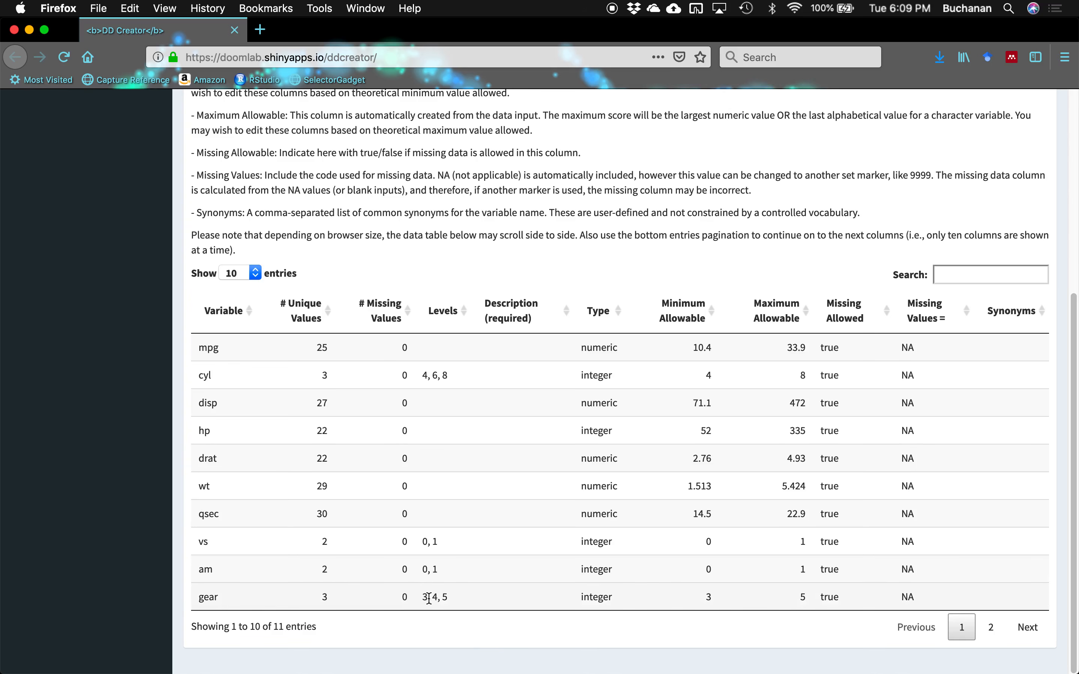
pyautogui.moveTo(424, 599); pyautogui.dragTo(461, 599)
pyautogui.click(459, 599)
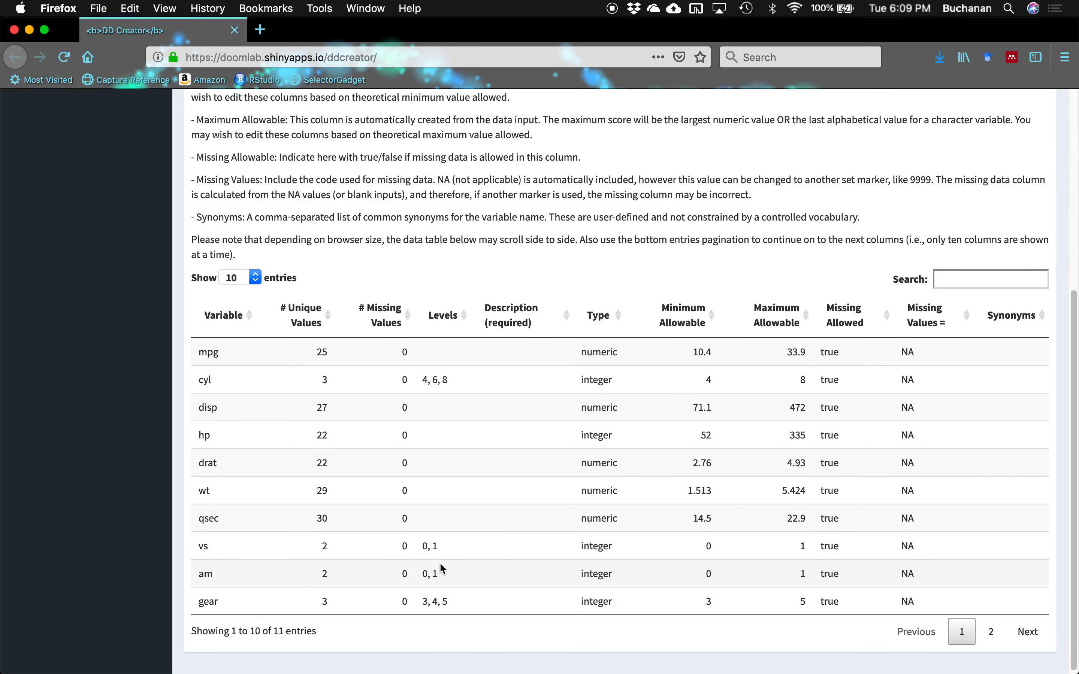
pyautogui.scroll(5, 439, 562)
pyautogui.scroll(2, 440, 564)
pyautogui.scroll(-1, 268, 214)
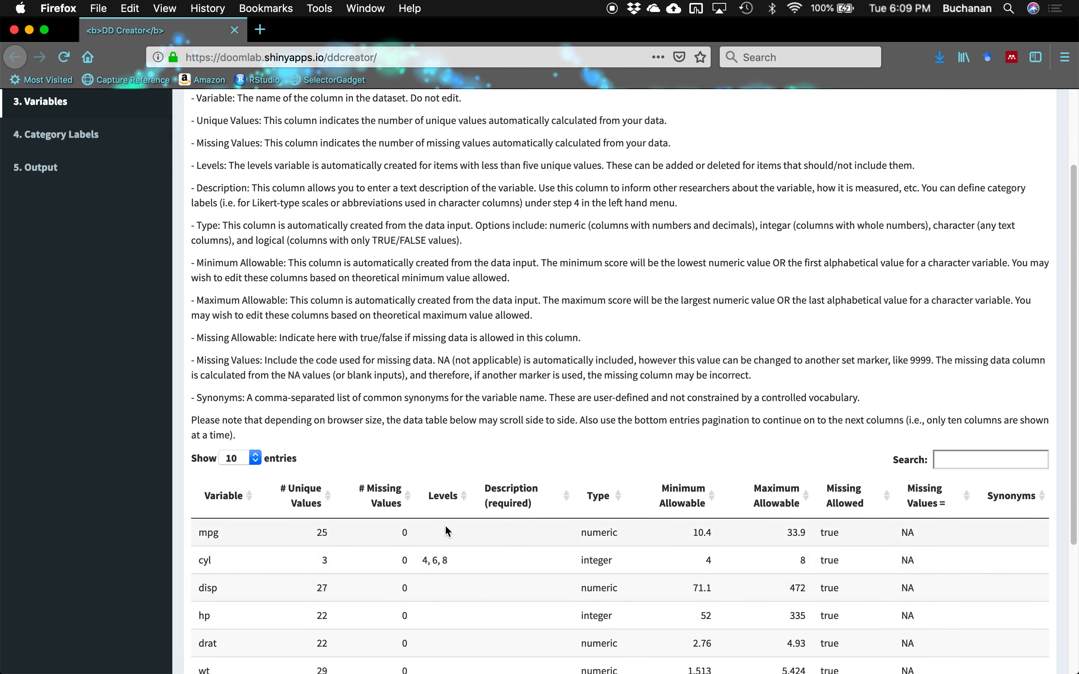
pyautogui.scroll(-5, 445, 524)
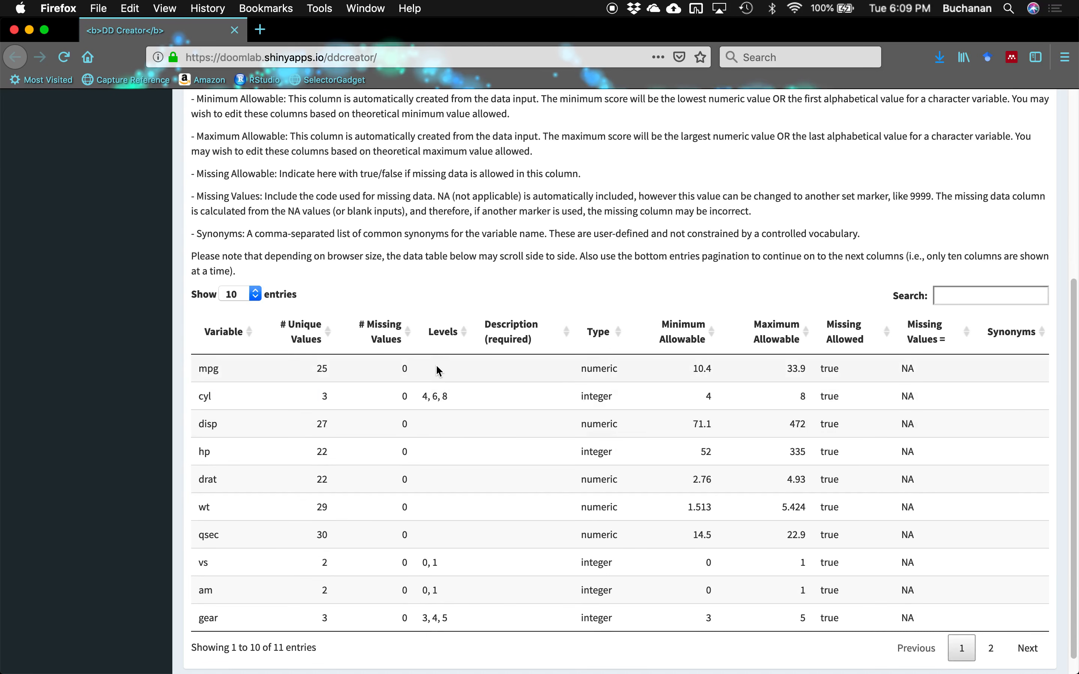
pyautogui.doubleClick(396, 367)
pyautogui.doubleClick(321, 370)
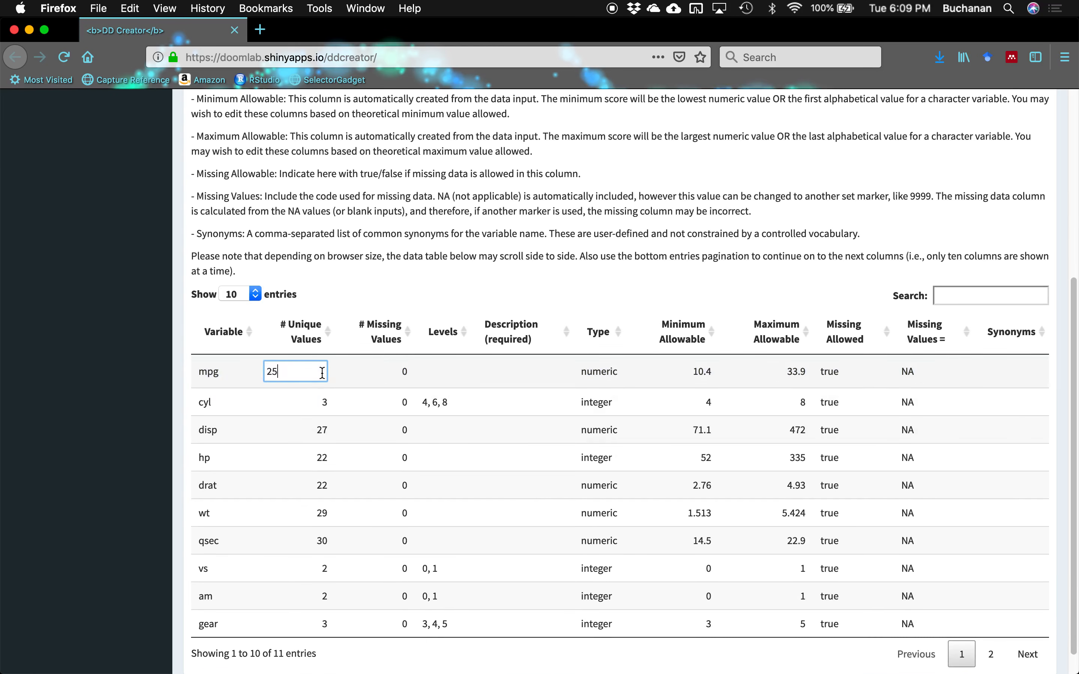
pyautogui.click(588, 372)
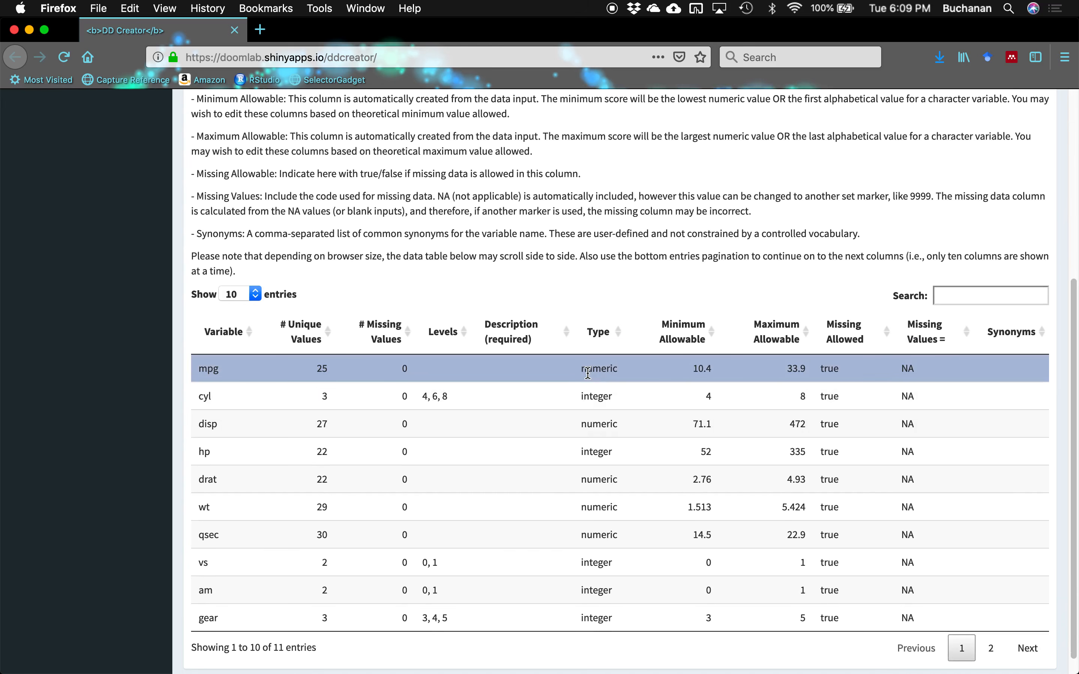
pyautogui.doubleClick(587, 373)
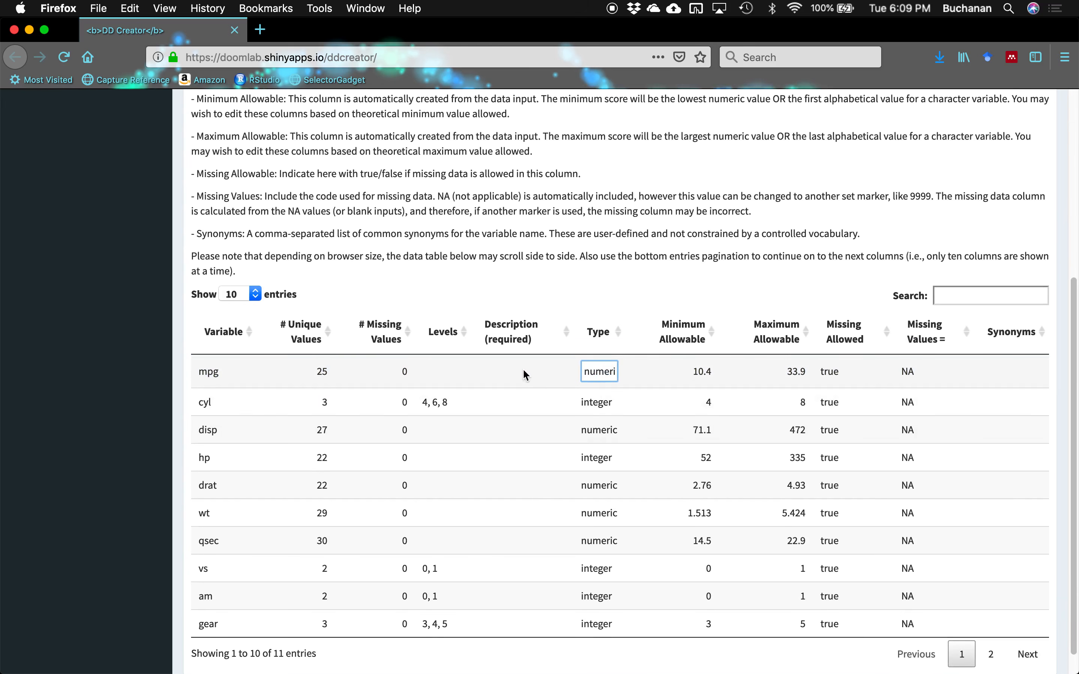
pyautogui.scroll(5, 645, 288)
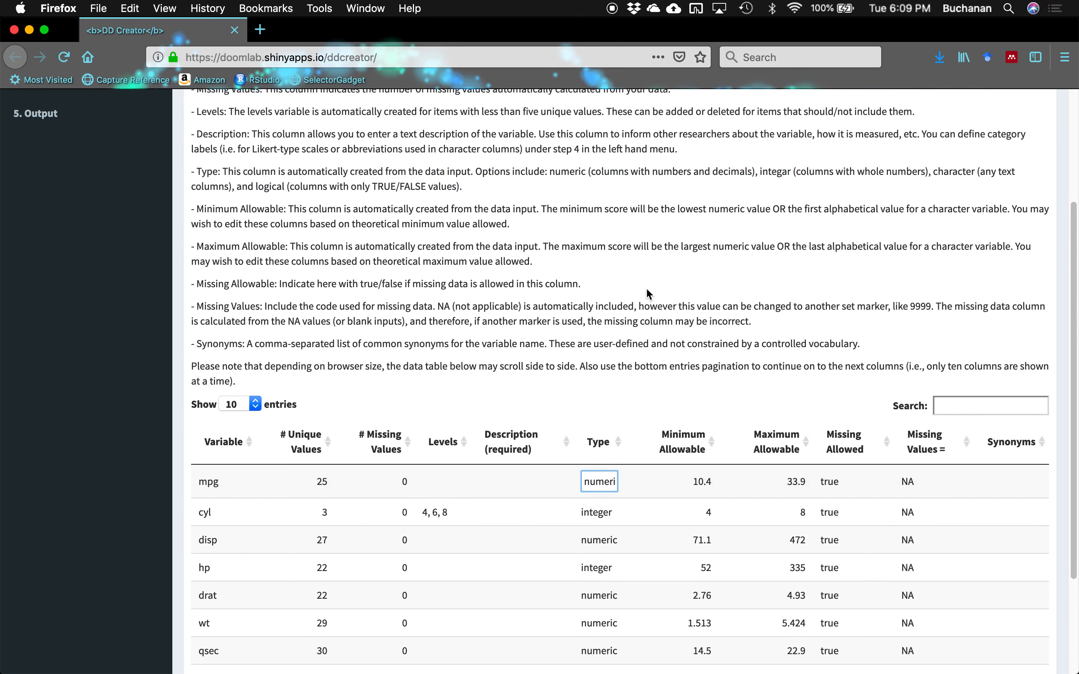
pyautogui.click(537, 249)
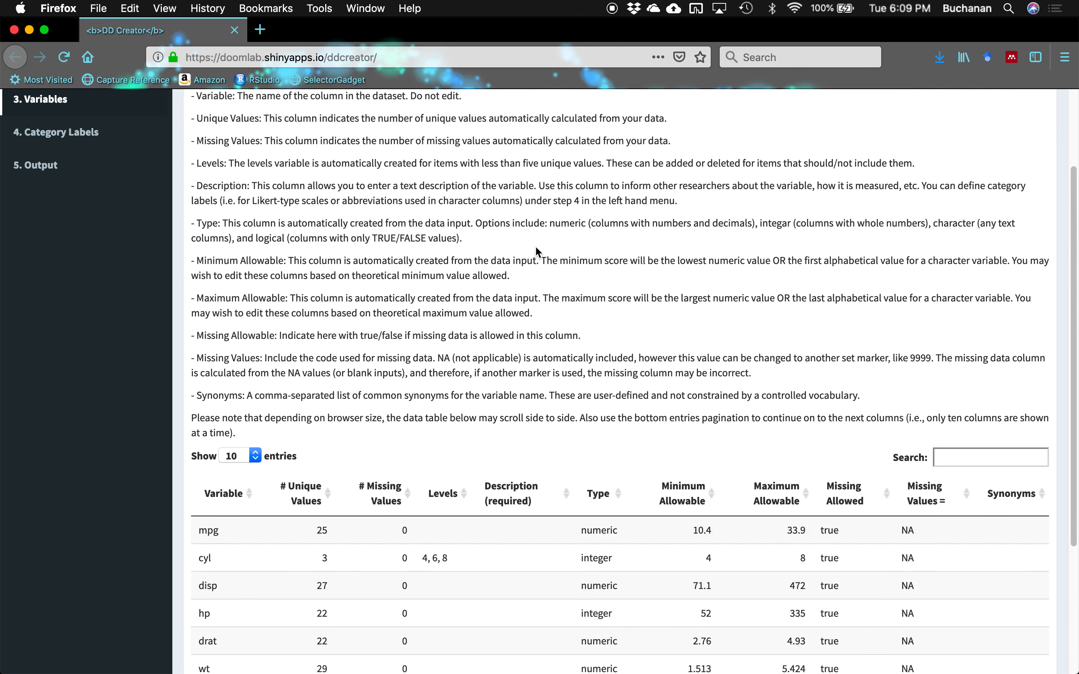
pyautogui.scroll(-3, 413, 183)
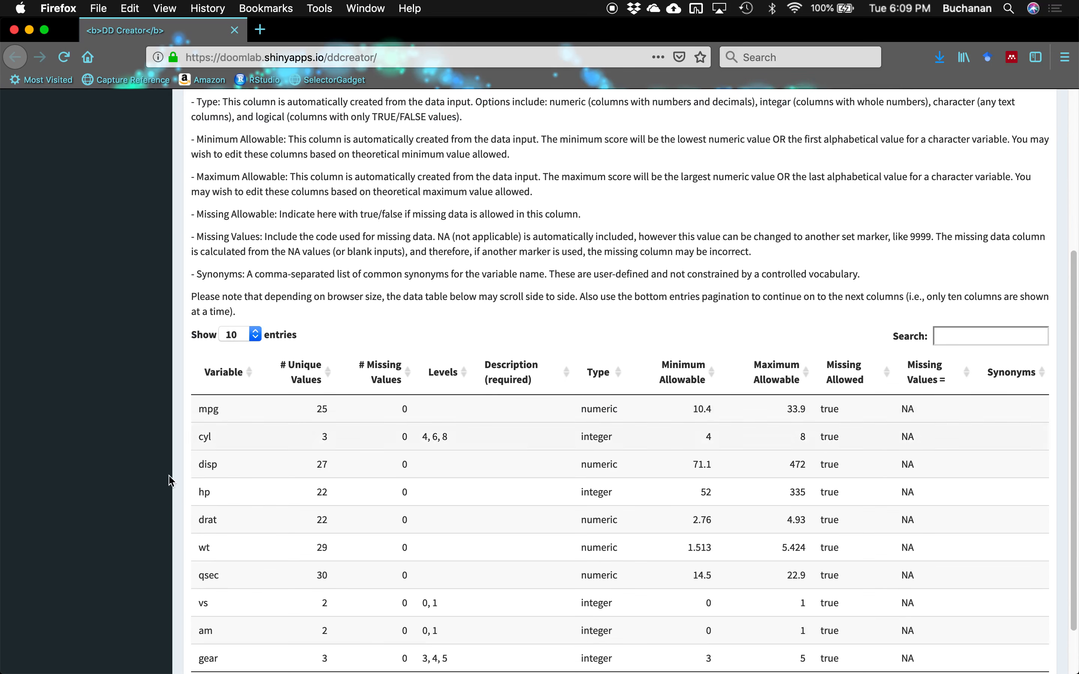
pyautogui.scroll(-2, 513, 492)
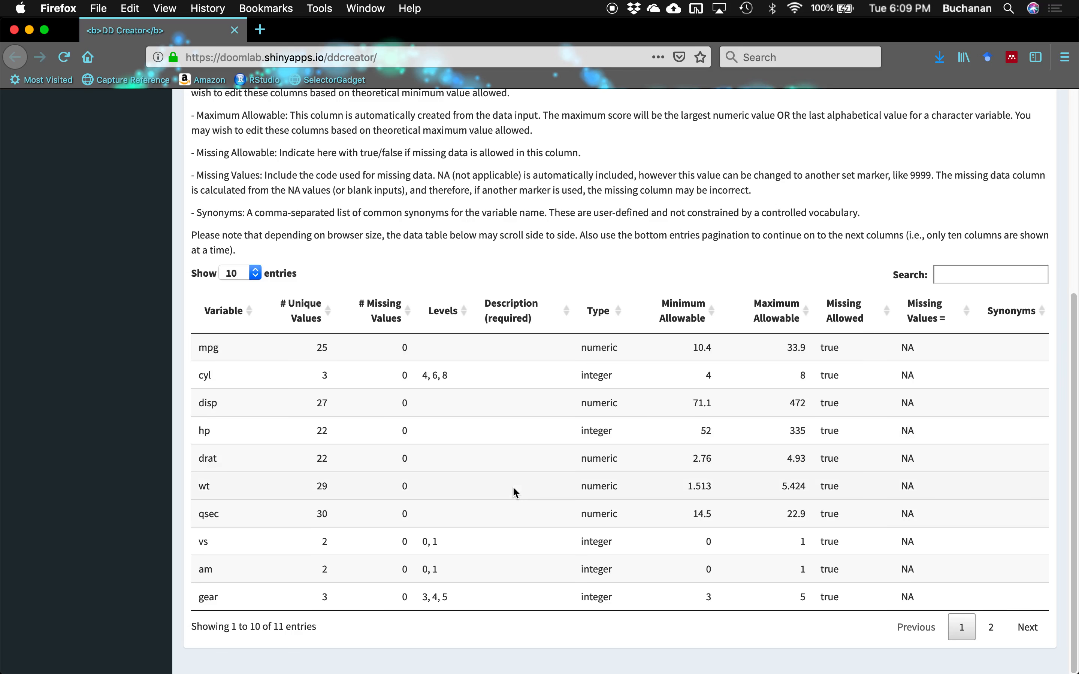
pyautogui.scroll(7, 513, 485)
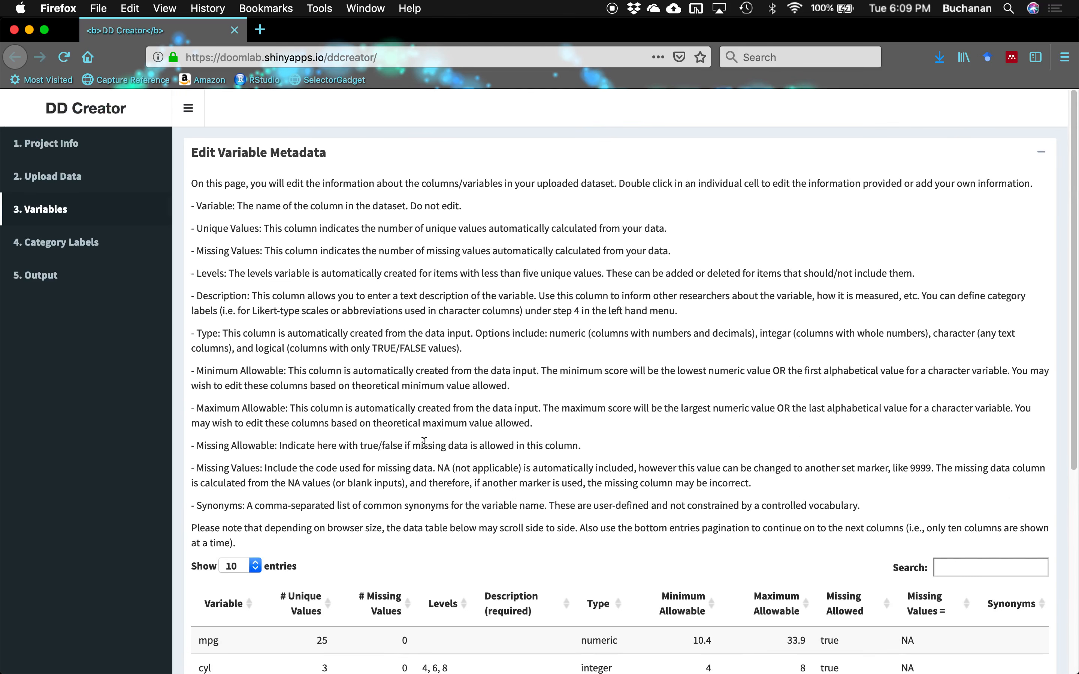
pyautogui.scroll(-4, 427, 389)
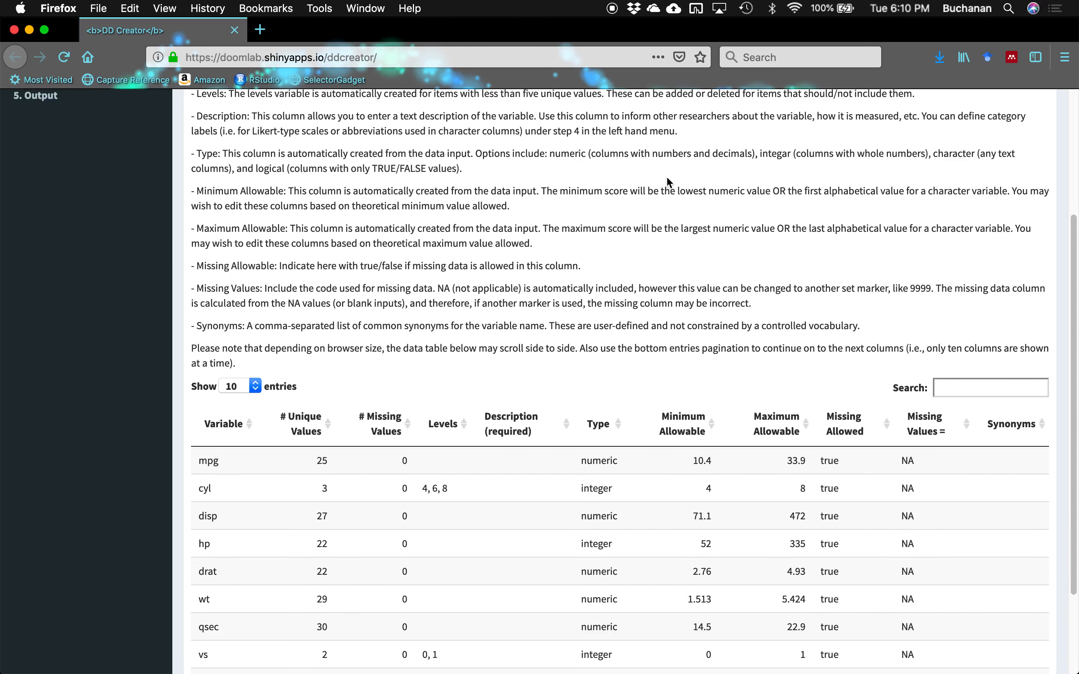
pyautogui.scroll(-3, 667, 178)
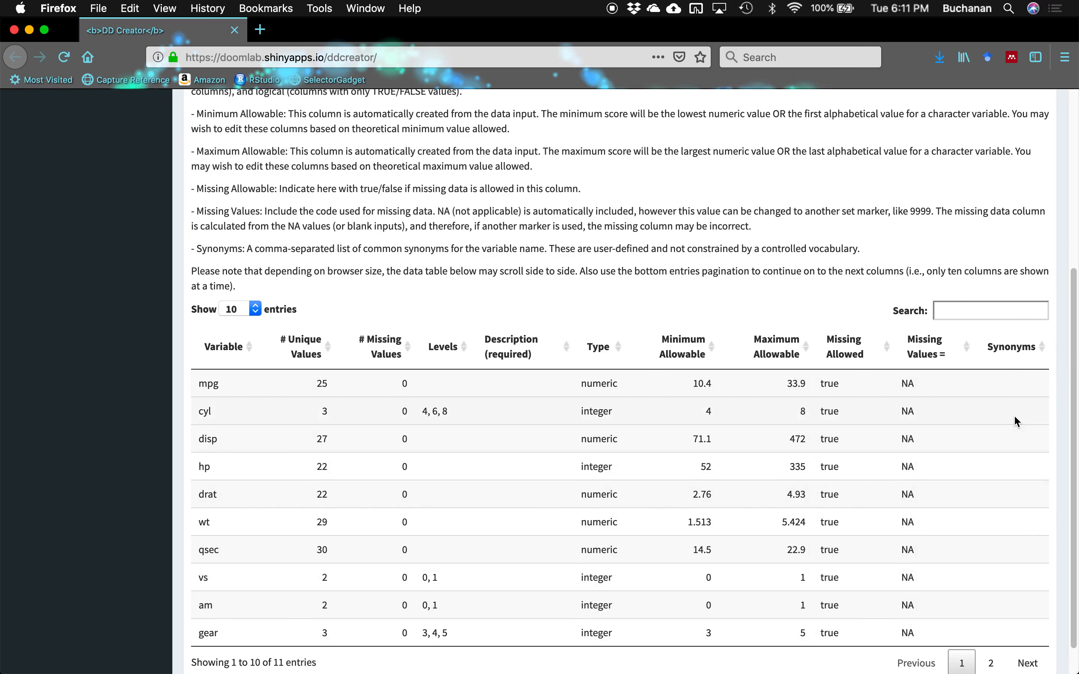
pyautogui.scroll(-2, 1015, 420)
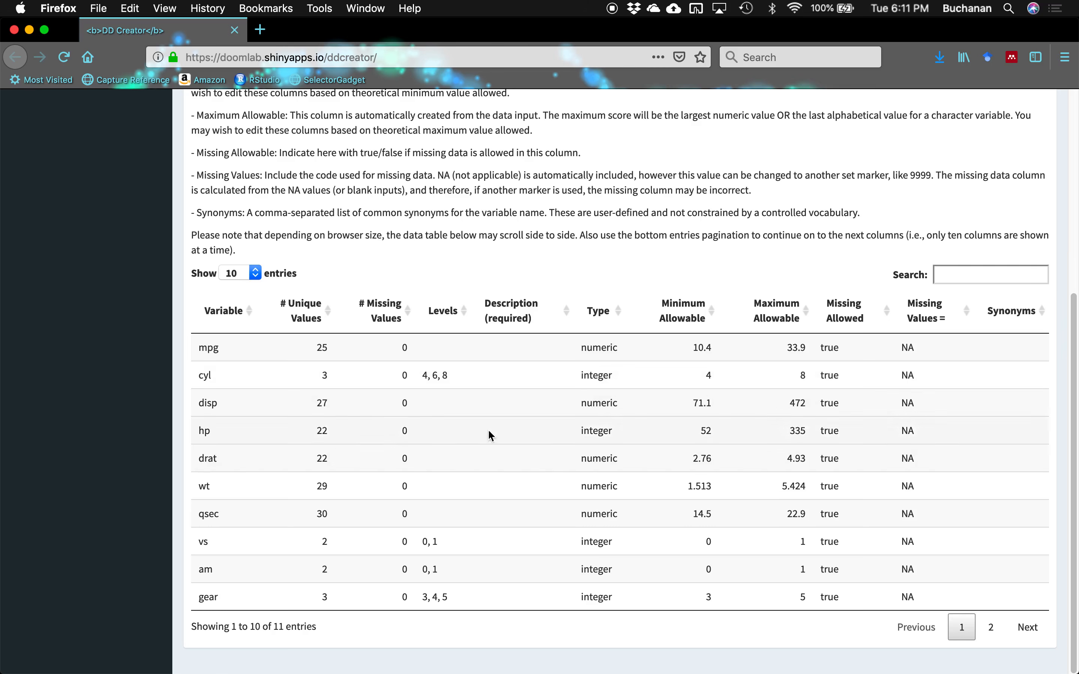
# - Change the vs variable's type from integer to character
pyautogui.doubleClick(595, 542)
pyautogui.click(594, 563)
pyautogui.doubleClick(598, 545)
pyautogui.doubleClick(599, 543)
pyautogui.press('BackSpace')
pyautogui.press('BackSpace')
pyautogui.press('BackSpace')
pyautogui.press('BackSpace')
pyautogui.press('BackSpace')
pyautogui.press('BackSpace')
pyautogui.press('BackSpace')
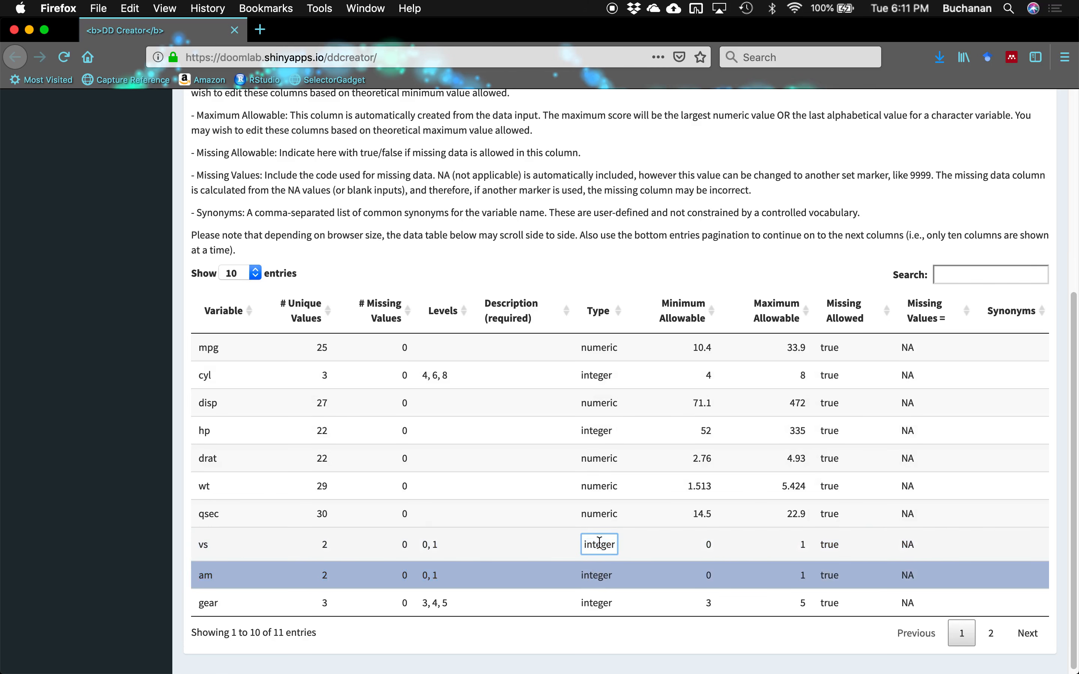
pyautogui.write('chr')
pyautogui.press('BackSpace')
pyautogui.write('aracter')
pyautogui.press('Return')
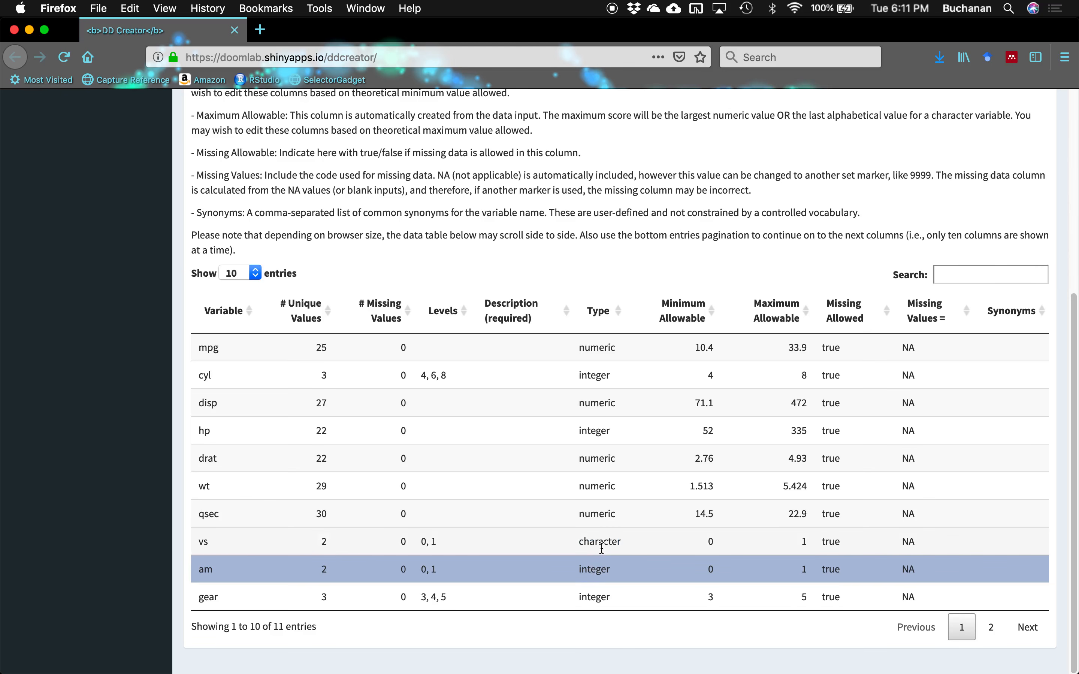
# - Change the am variable's type from integer to character
pyautogui.doubleClick(594, 570)
pyautogui.press('BackSpace')
pyautogui.press('BackSpace')
pyautogui.press('BackSpace')
pyautogui.press('BackSpace')
pyautogui.press('BackSpace')
pyautogui.press('BackSpace')
pyautogui.press('BackSpace')
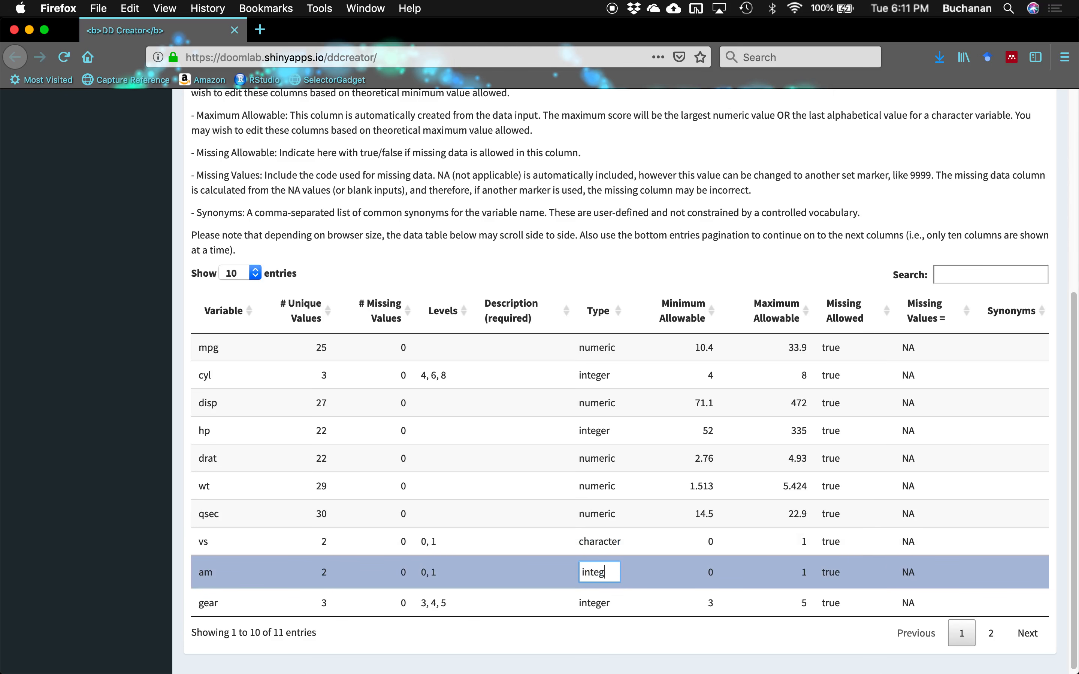
pyautogui.write('character')
pyautogui.press('Return')
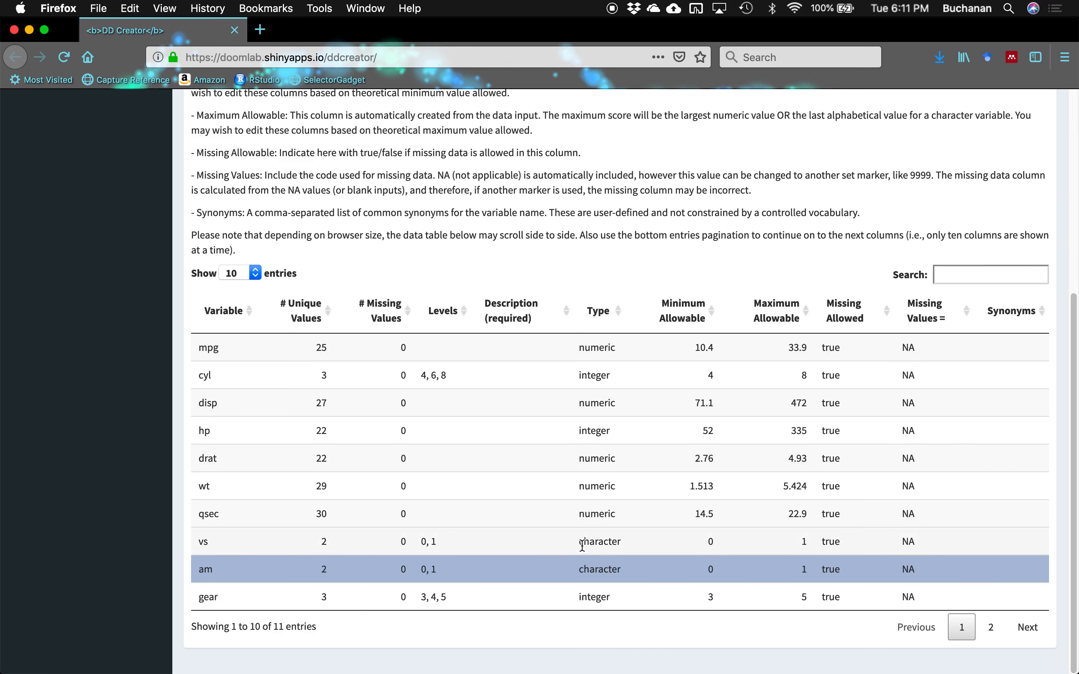
pyautogui.click(601, 541)
pyautogui.click(600, 542)
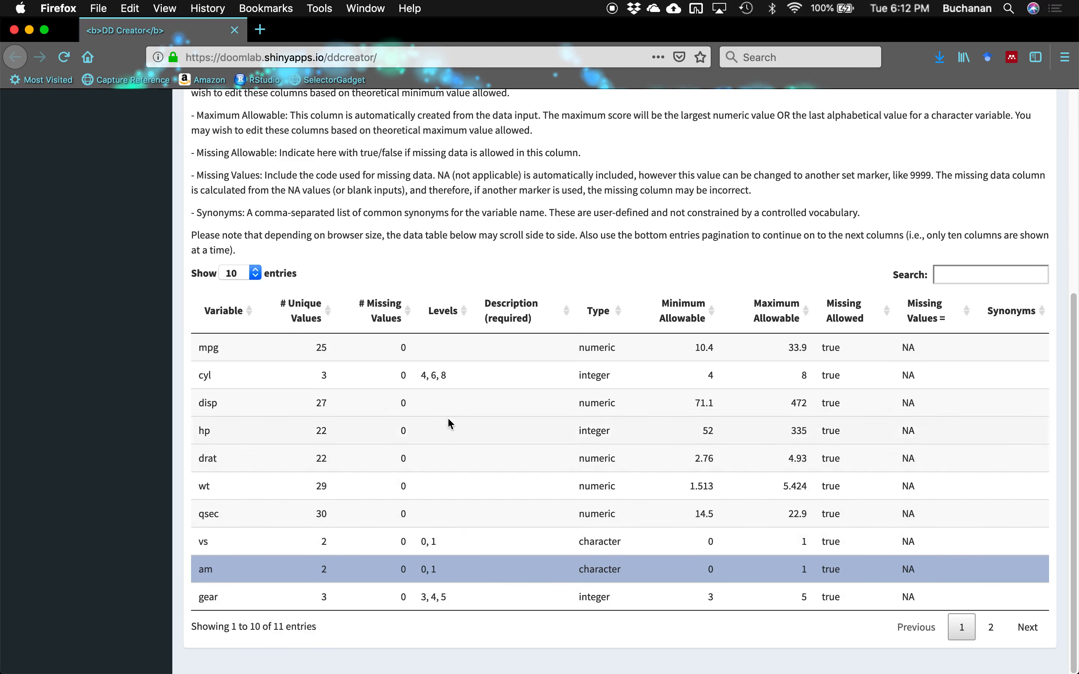
# - Enter 'Miles per gallon' for mpg and 'Cylinder' for cyl in the Description column
pyautogui.doubleClick(505, 346)
pyautogui.write('Miles per')
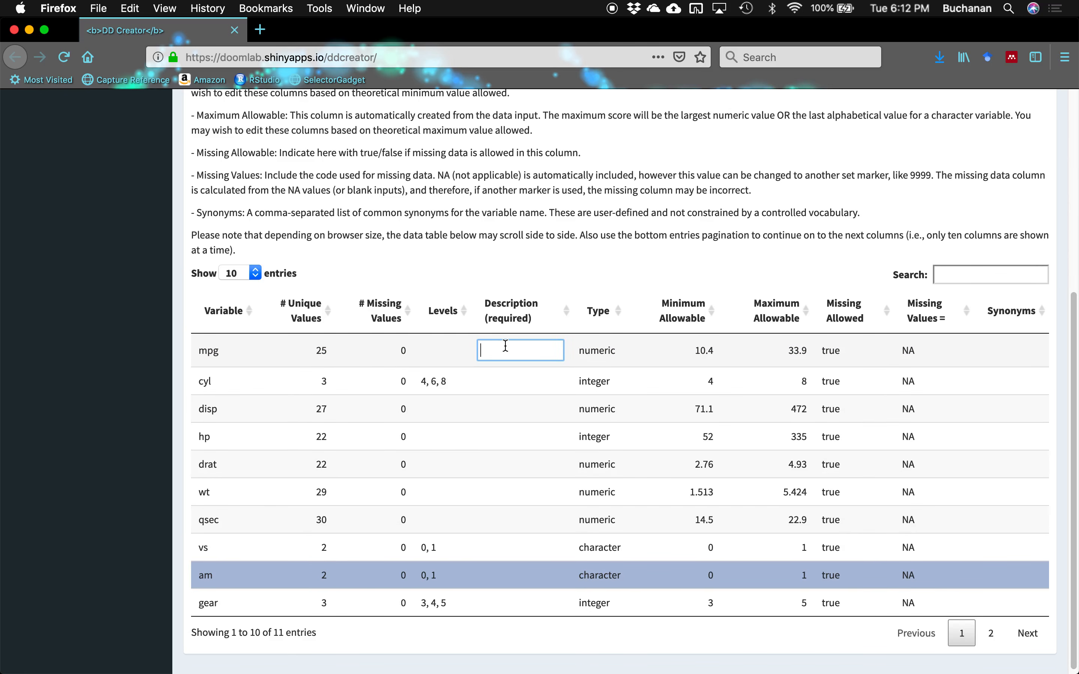
pyautogui.write(' gallon')
pyautogui.press('Return')
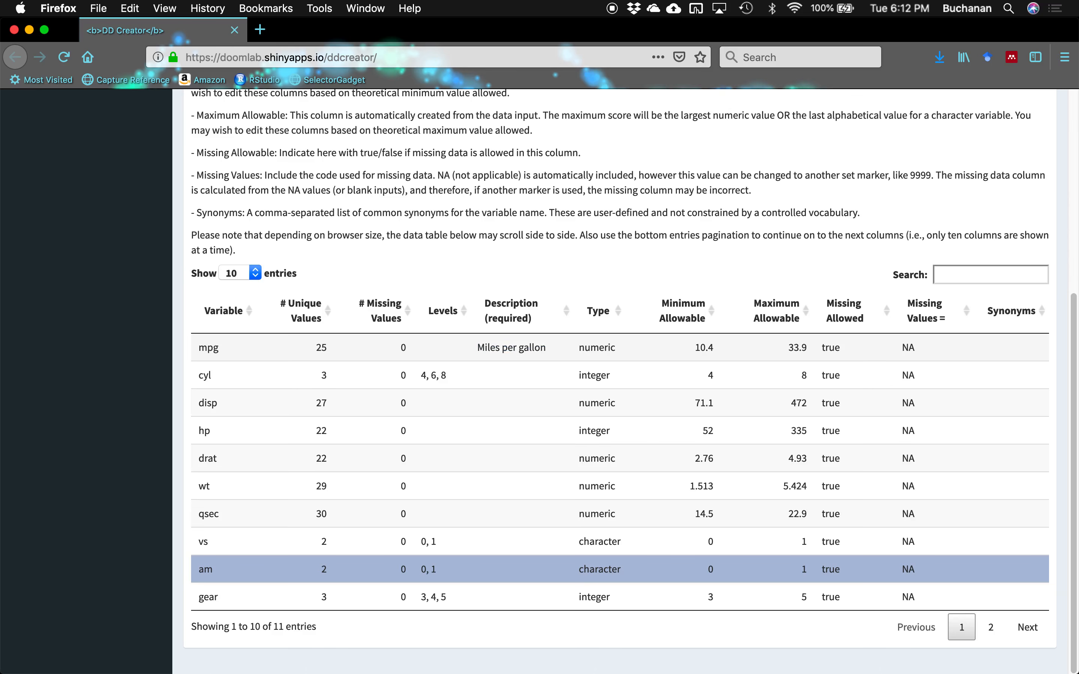
pyautogui.doubleClick(509, 377)
pyautogui.write('Cyl')
pyautogui.press('BackSpace')
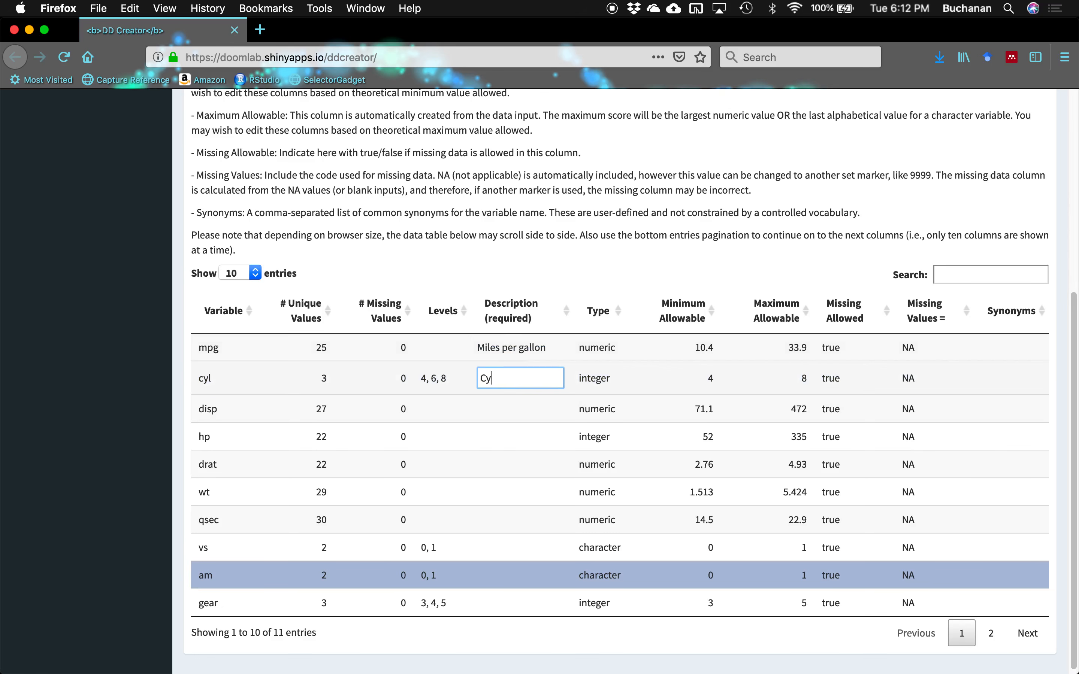
pyautogui.write('linder')
pyautogui.press('Return')
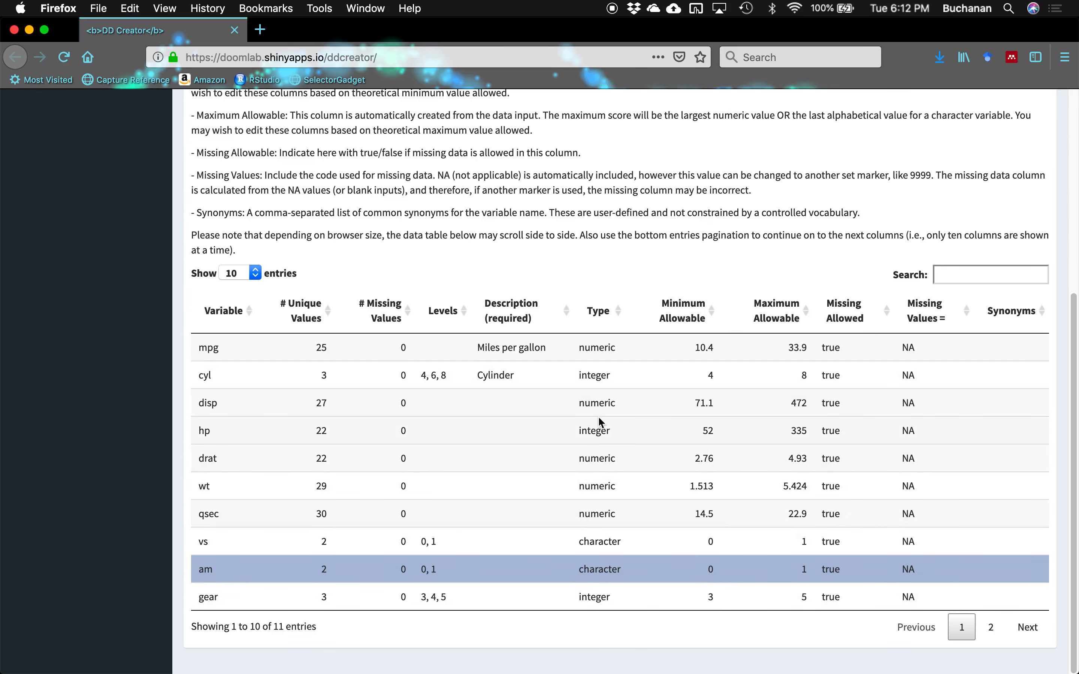
pyautogui.scroll(5, 599, 420)
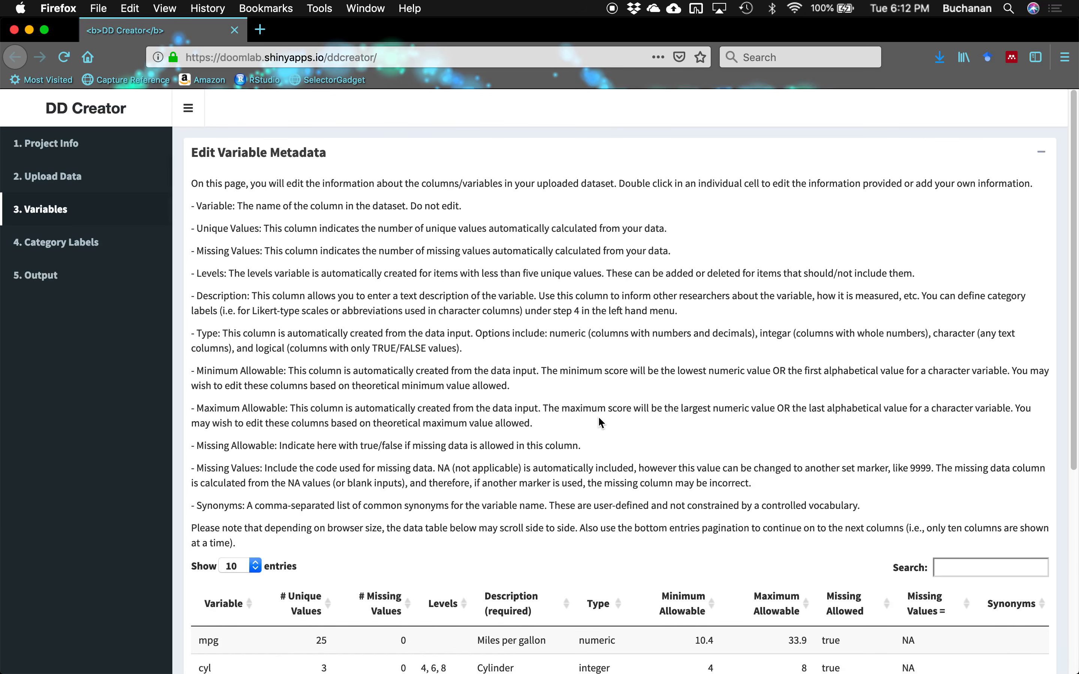
# - On the Category Labels page, sort the mpg values, then switch the column to am
pyautogui.click(100, 244)
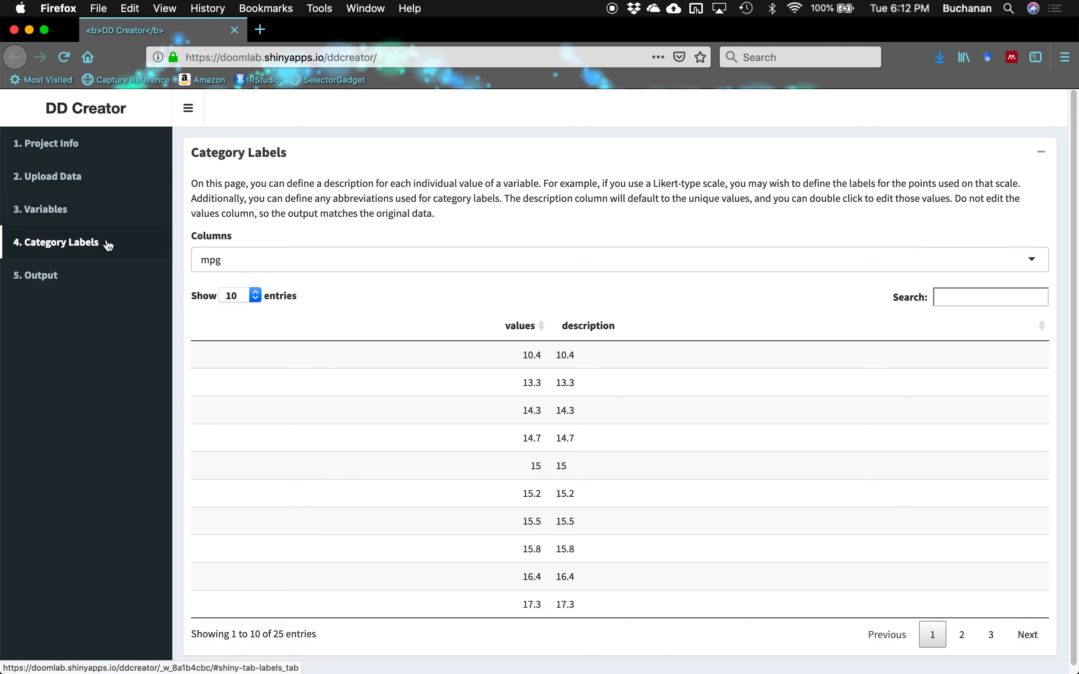
pyautogui.scroll(-1, 417, 184)
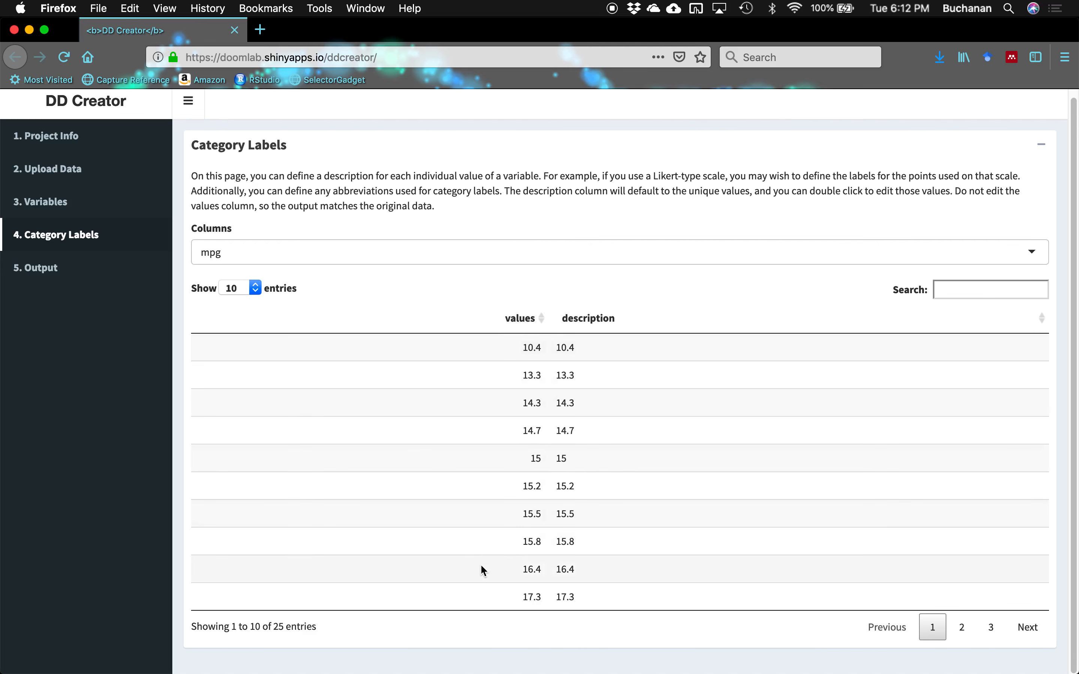
pyautogui.click(518, 319)
pyautogui.click(518, 318)
pyautogui.click(518, 319)
pyautogui.click(500, 246)
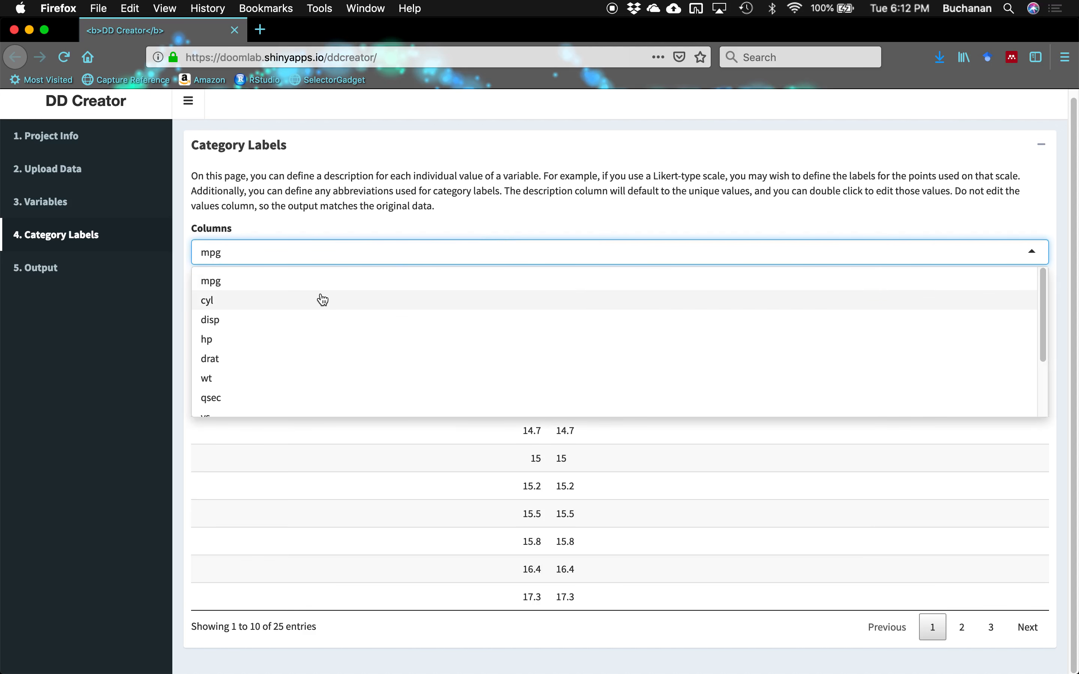
pyautogui.scroll(-3, 286, 342)
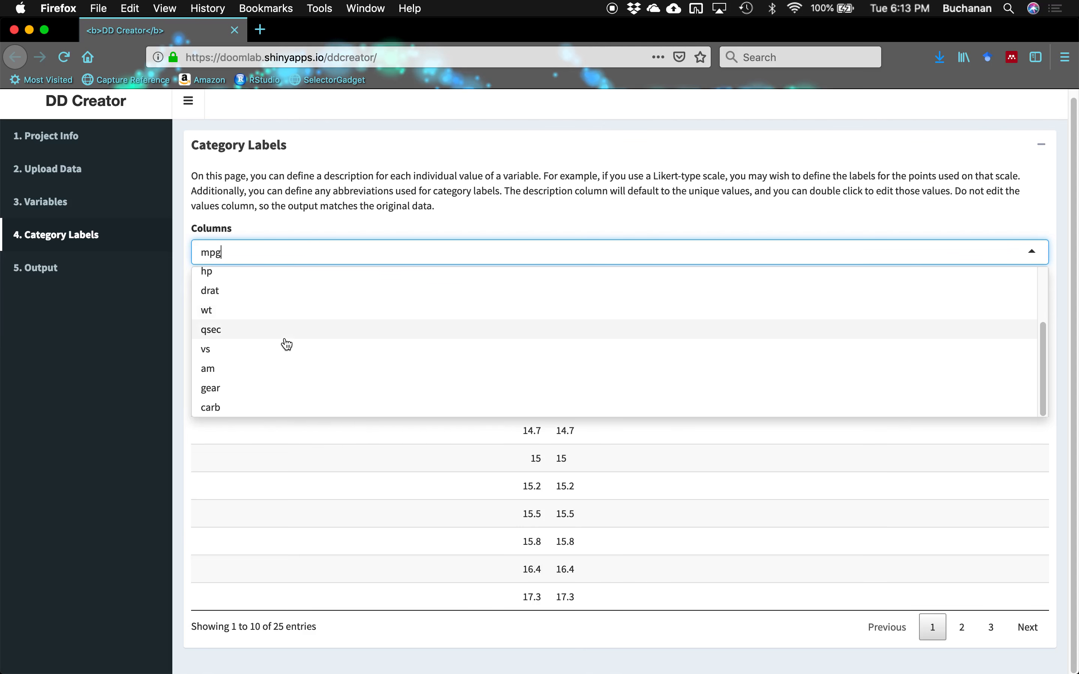
pyautogui.click(223, 371)
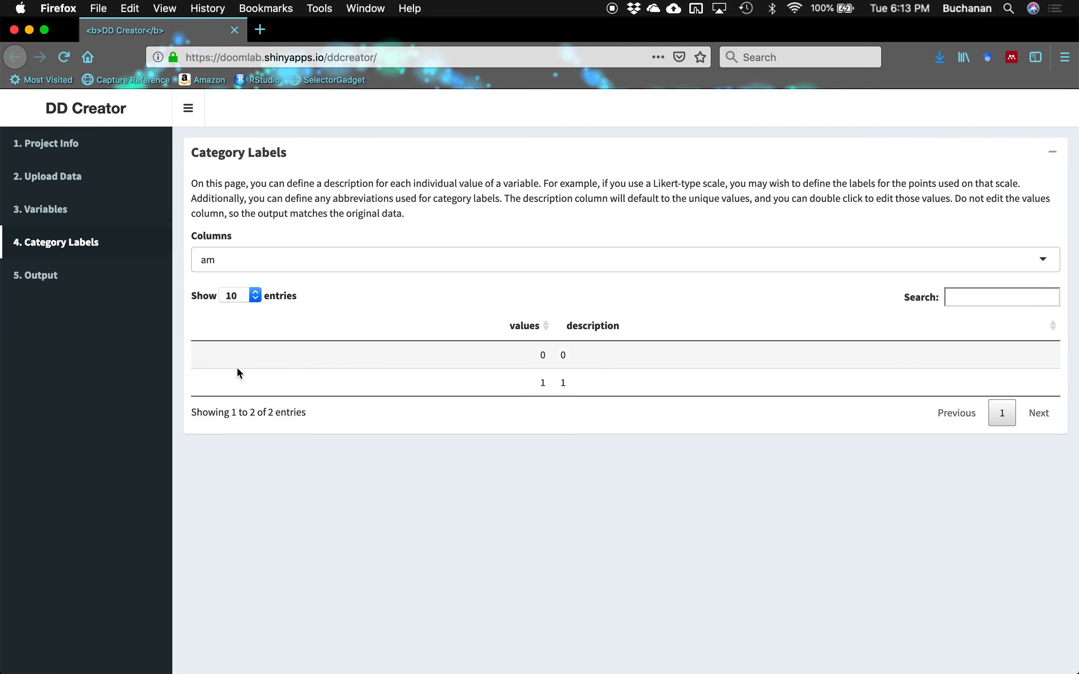
# - Label am value 0 as 'automatic' and value 1 as 'manual'
pyautogui.doubleClick(582, 352)
pyautogui.press('BackSpace')
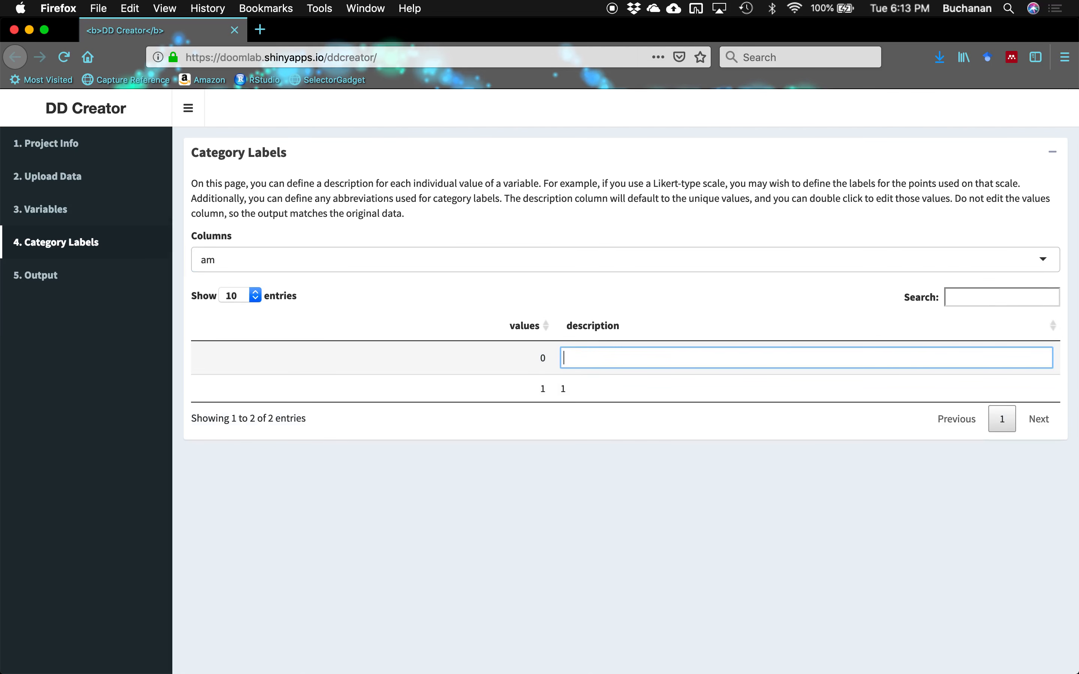
pyautogui.write('U')
pyautogui.press('BackSpace')
pyautogui.write('automatic')
pyautogui.press('Return')
pyautogui.doubleClick(575, 380)
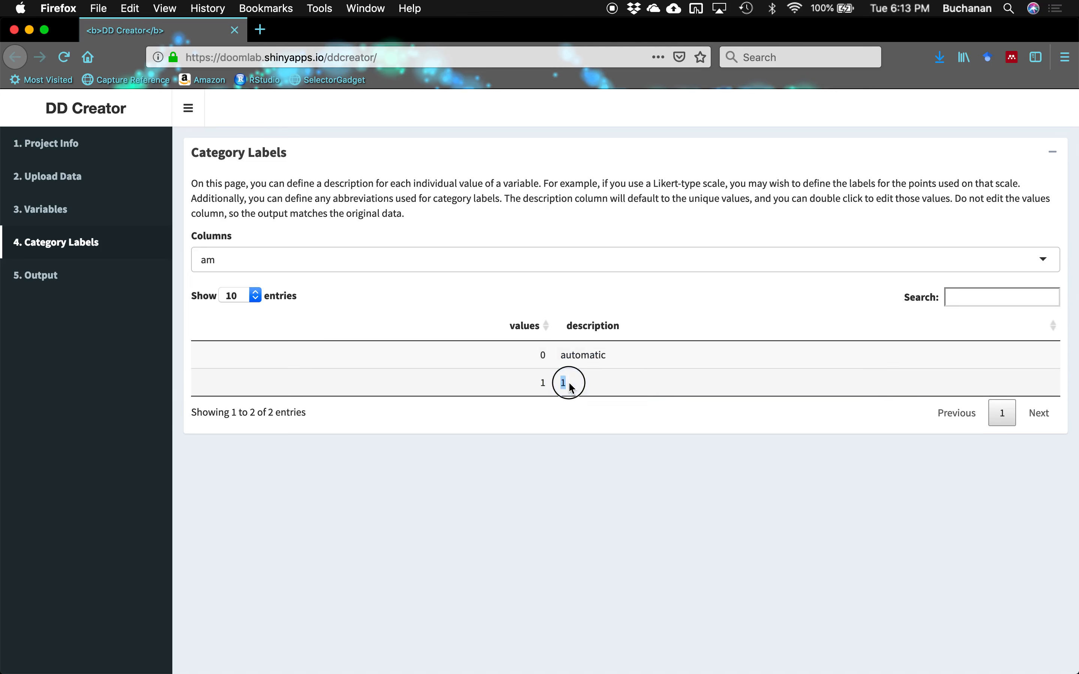
pyautogui.press('BackSpace')
pyautogui.write('manual')
pyautogui.press('Return')
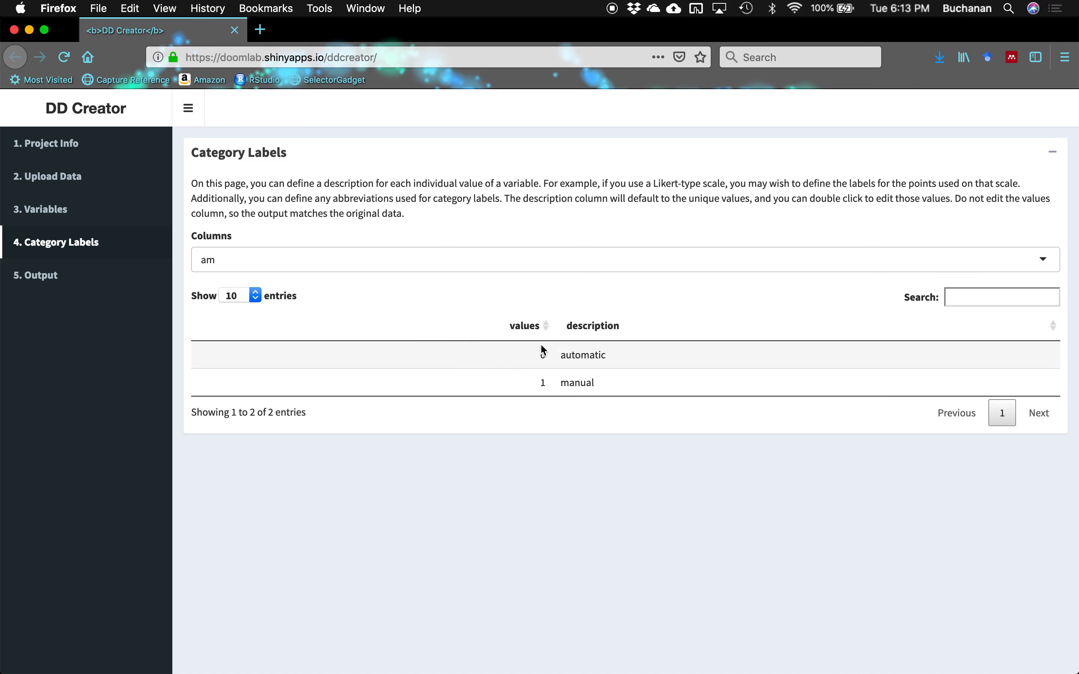
# - Show the wt category labels sorted ascending, then return to the Variables page
pyautogui.click(491, 266)
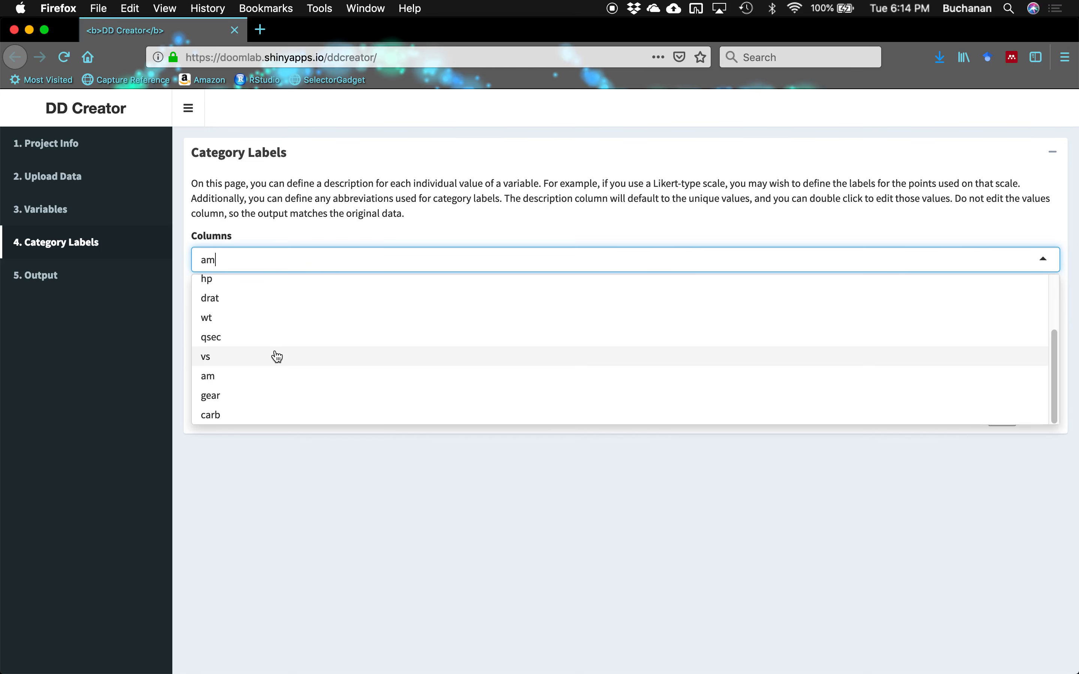
pyautogui.scroll(1, 254, 357)
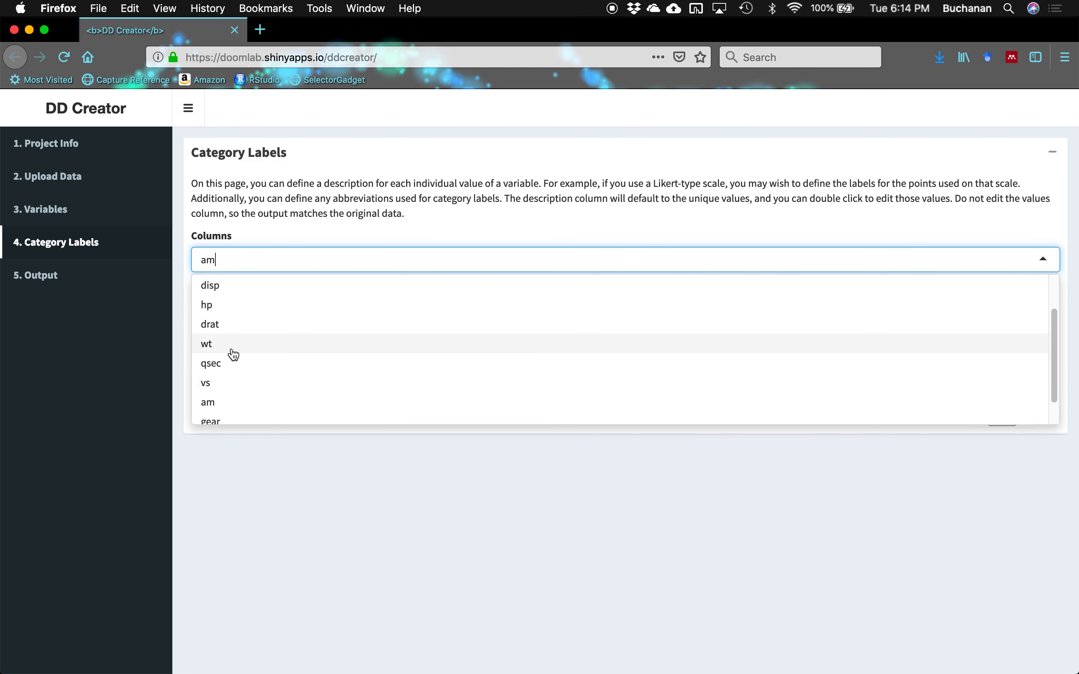
pyautogui.click(231, 350)
pyautogui.click(525, 329)
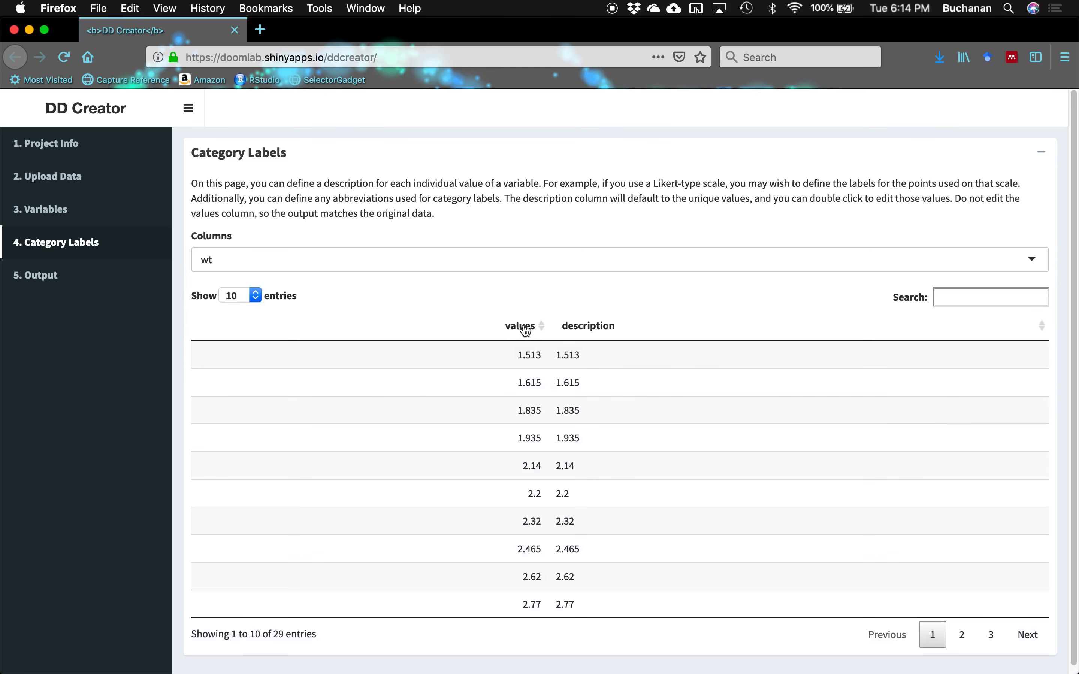
pyautogui.click(526, 329)
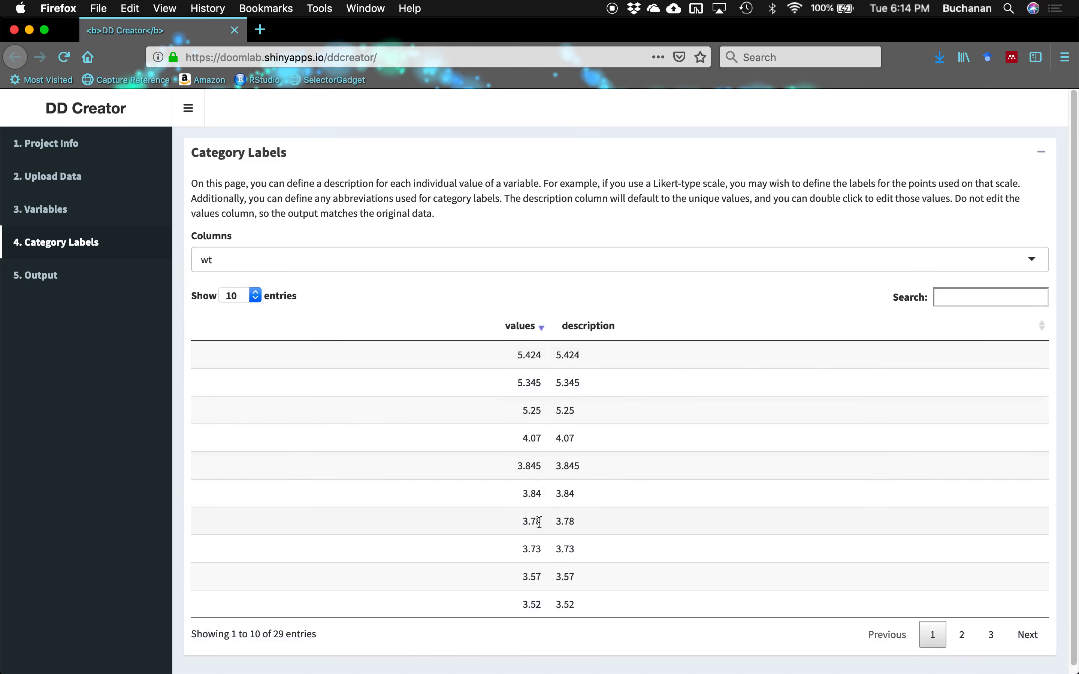
pyautogui.click(526, 331)
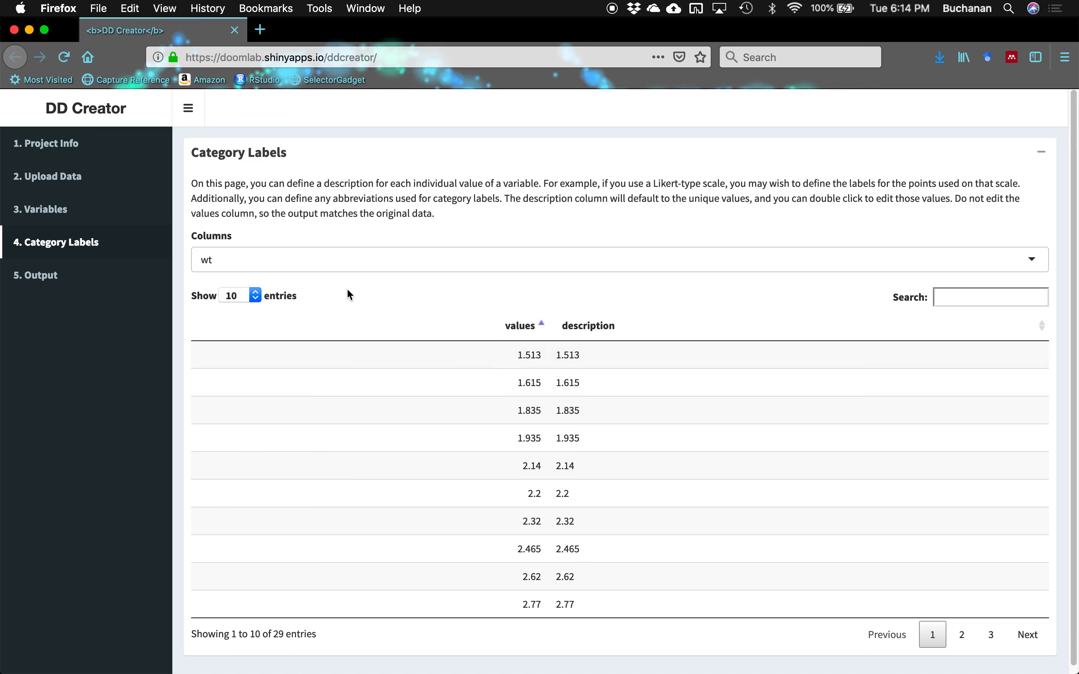
pyautogui.click(143, 218)
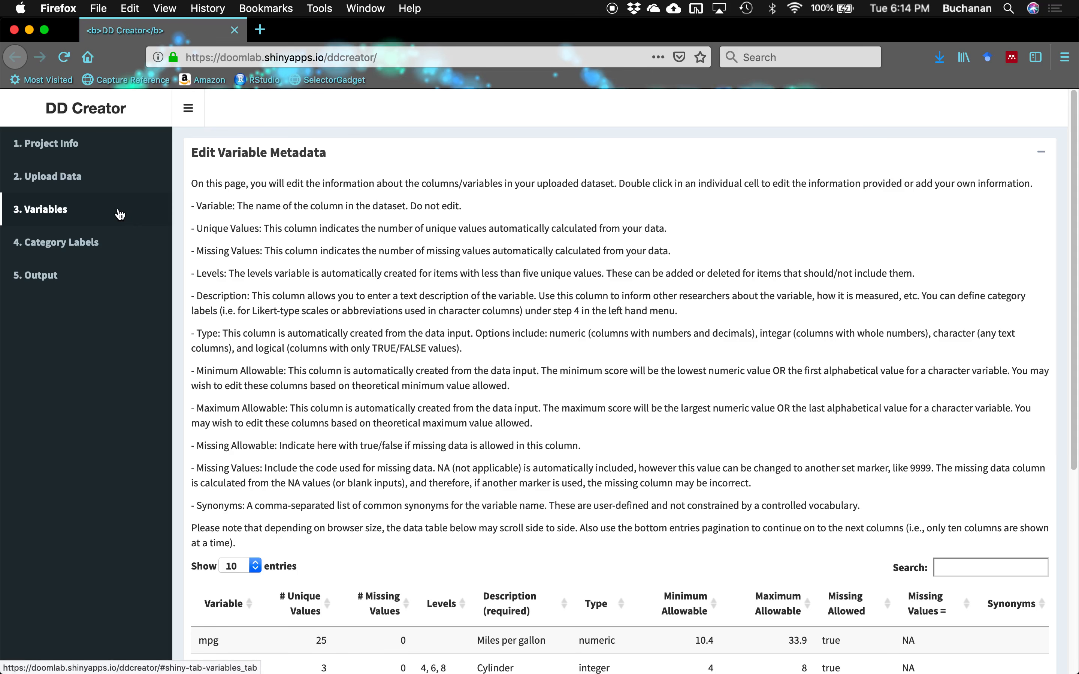
# - Give wt the description 'Weight in 1000lbs increments'
pyautogui.scroll(-6, 706, 344)
pyautogui.scroll(-2, 705, 344)
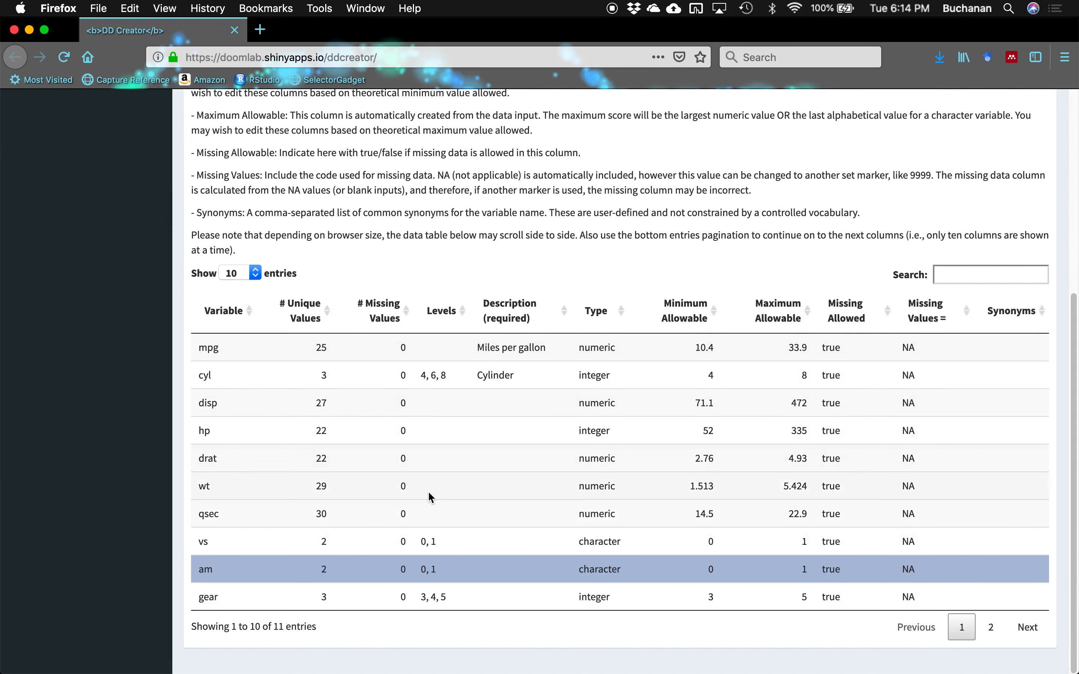
pyautogui.doubleClick(470, 487)
pyautogui.write('Weight')
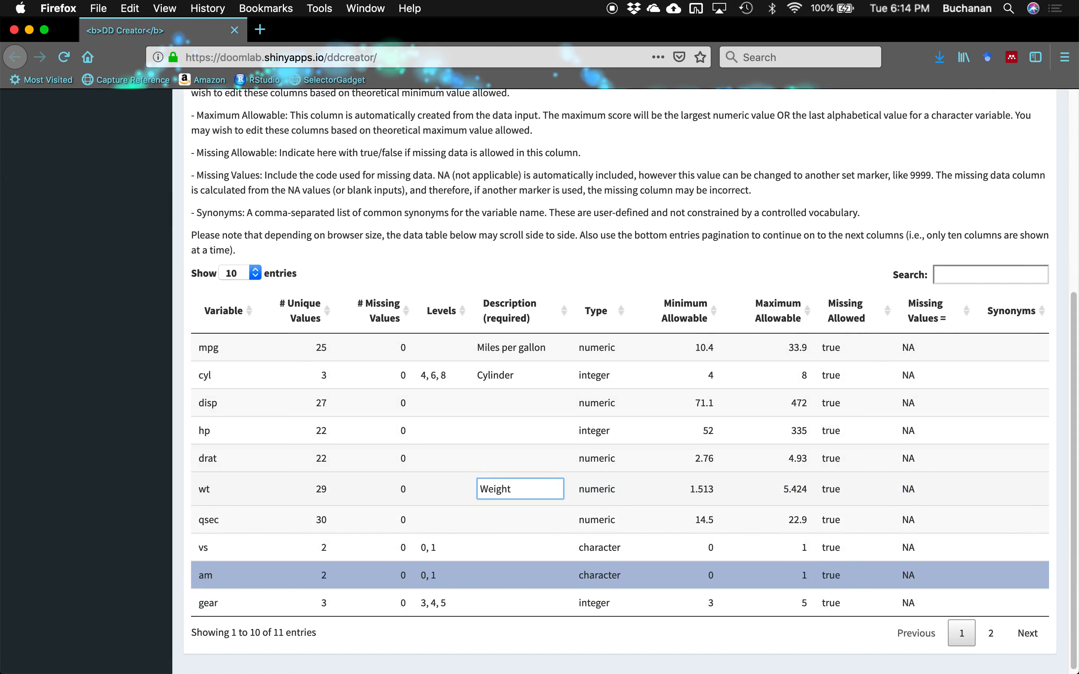
pyautogui.write(' in 1000lbs increments')
pyautogui.press('Return')
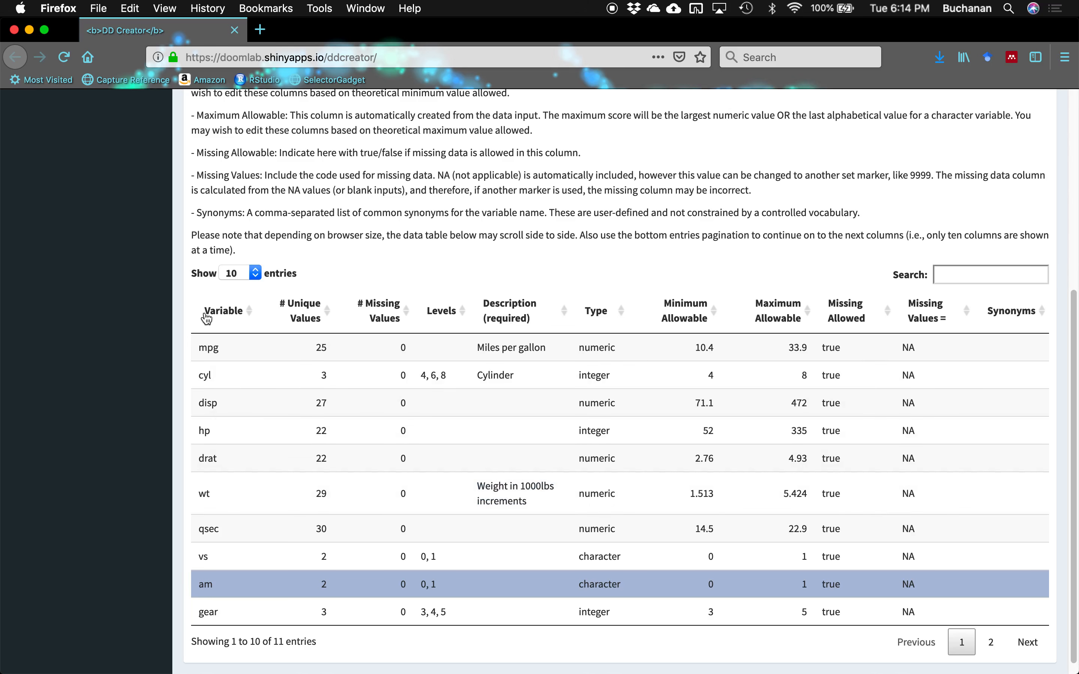
# - Check the qsec category labels, then go to the Output page
pyautogui.scroll(5, 154, 289)
pyautogui.click(85, 244)
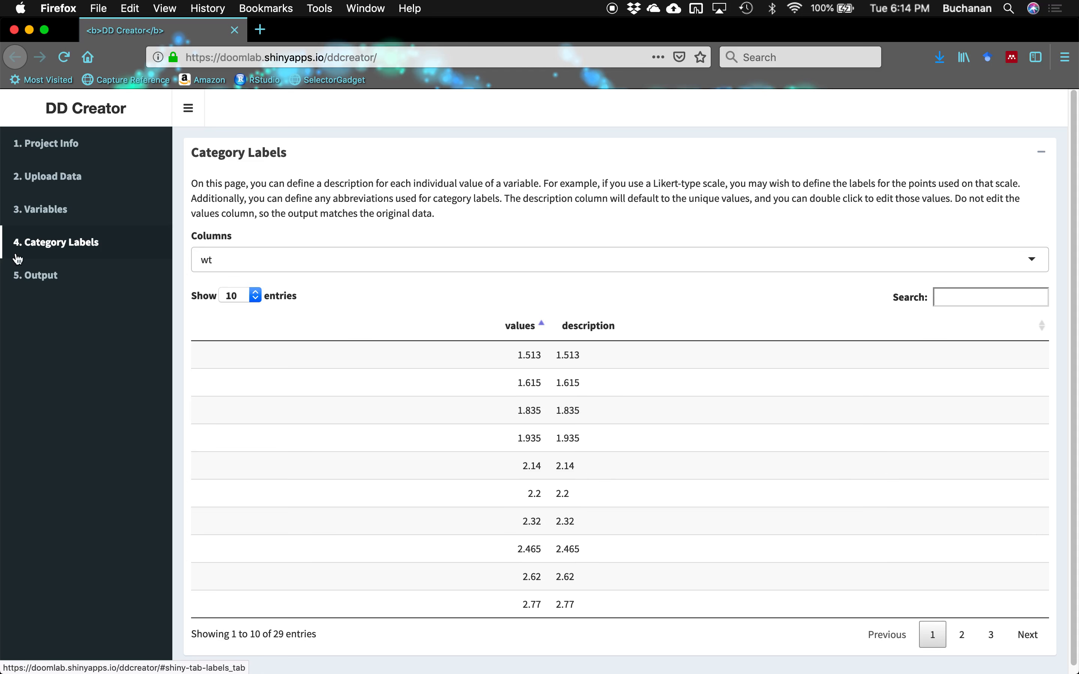
pyautogui.click(397, 258)
pyautogui.scroll(-1, 325, 373)
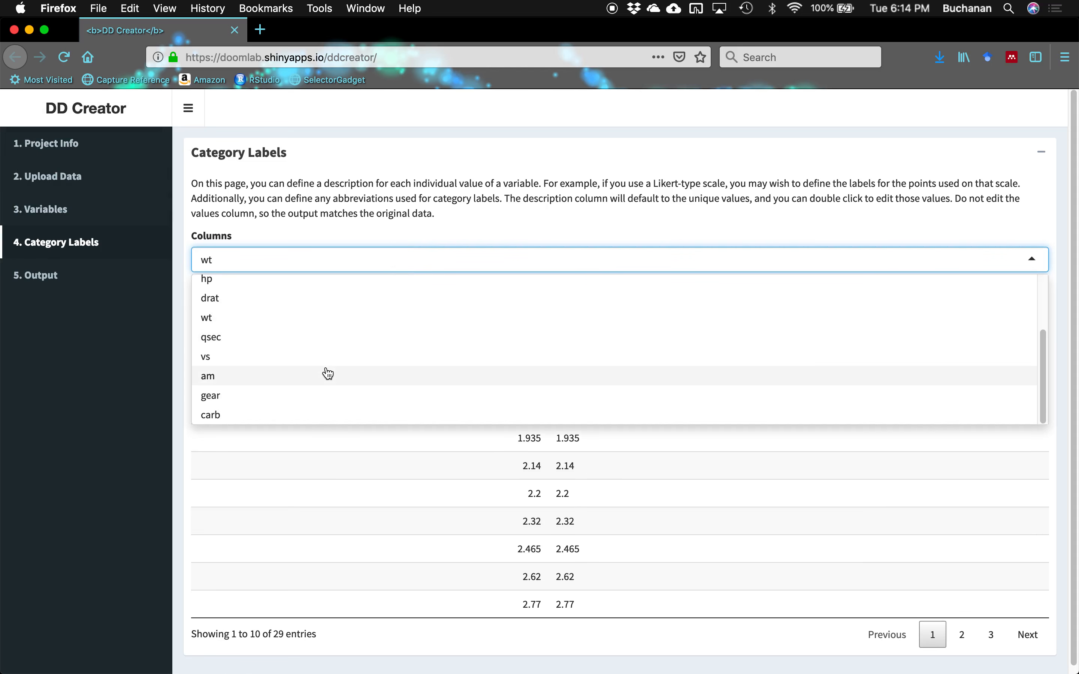
pyautogui.click(322, 338)
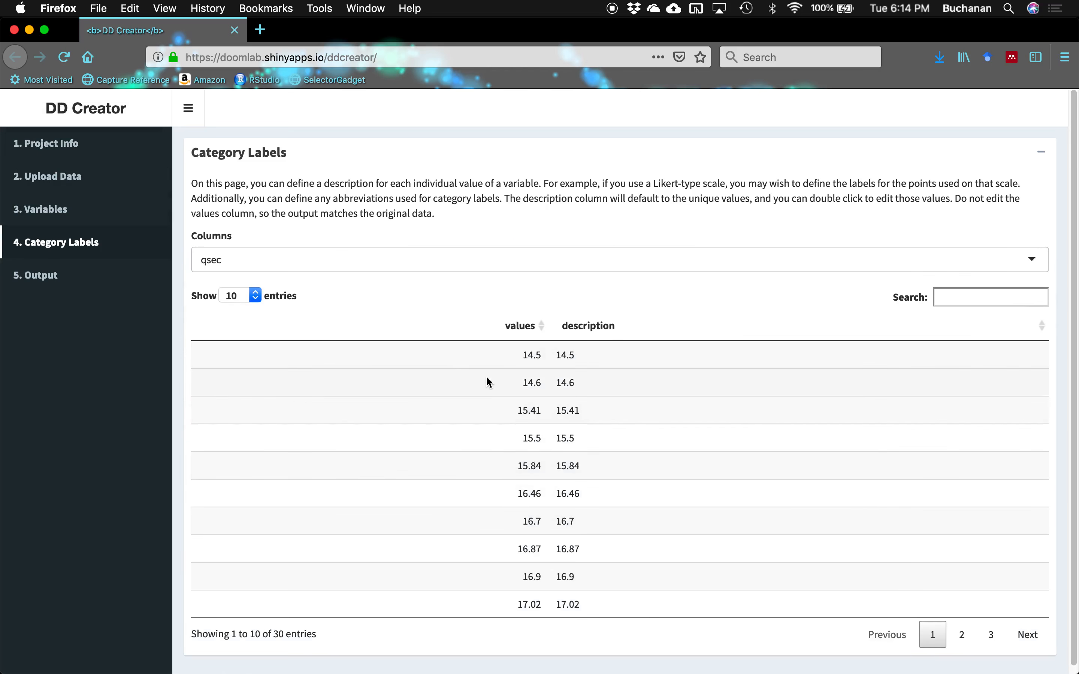
pyautogui.click(80, 275)
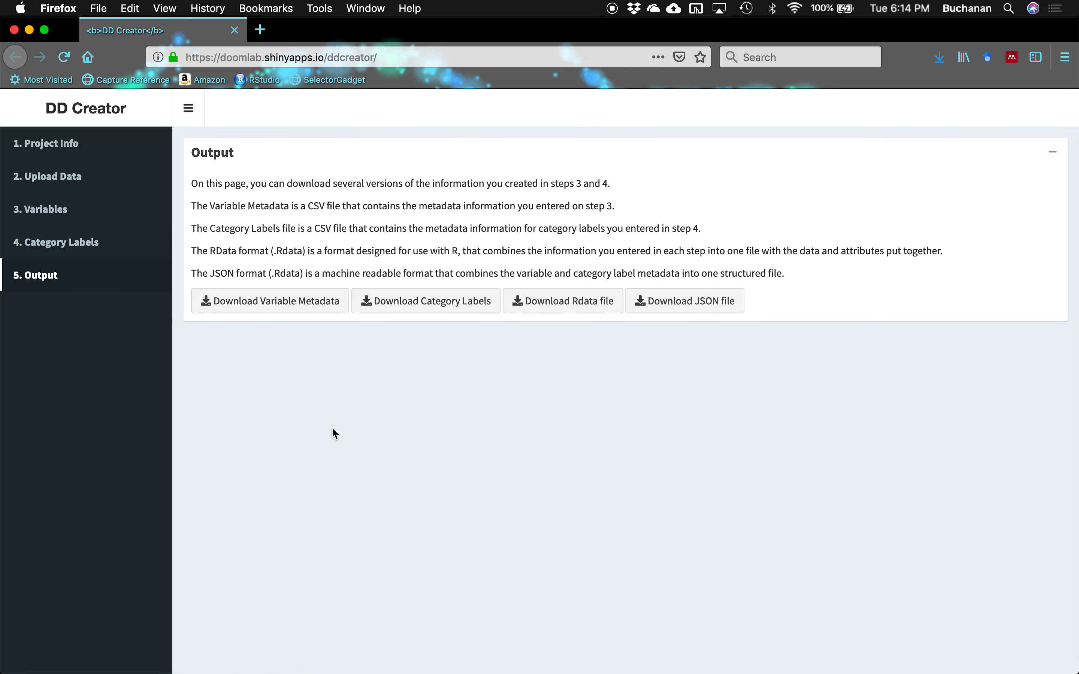
# - Download the variable metadata CSV and choose to open it with Microsoft Excel
pyautogui.click(314, 304)
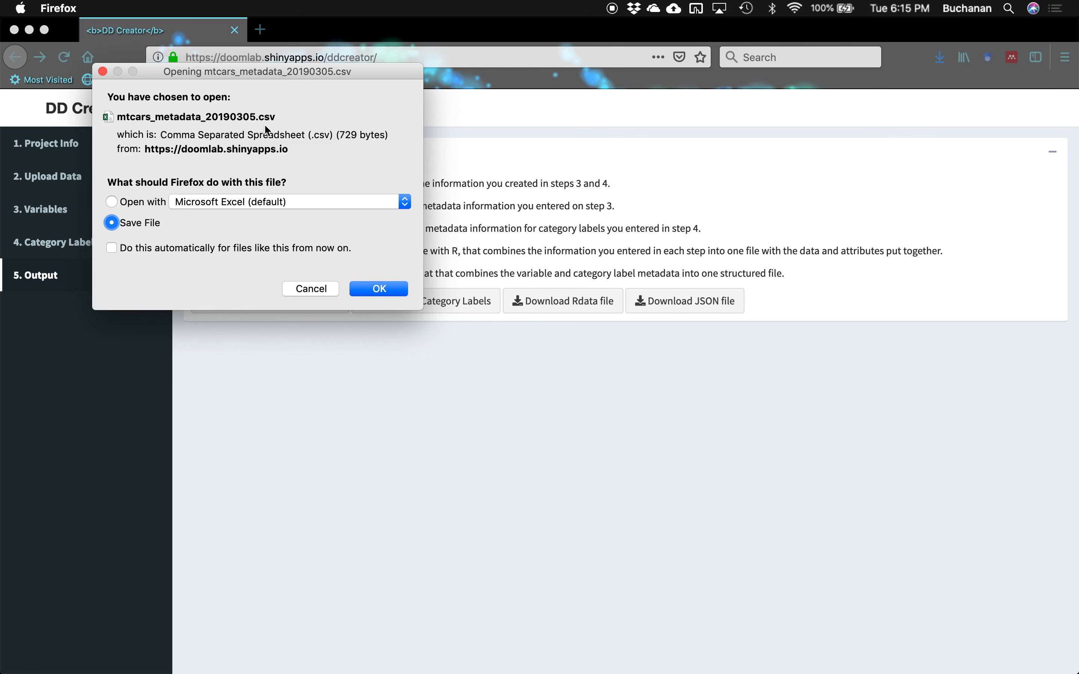
pyautogui.click(158, 206)
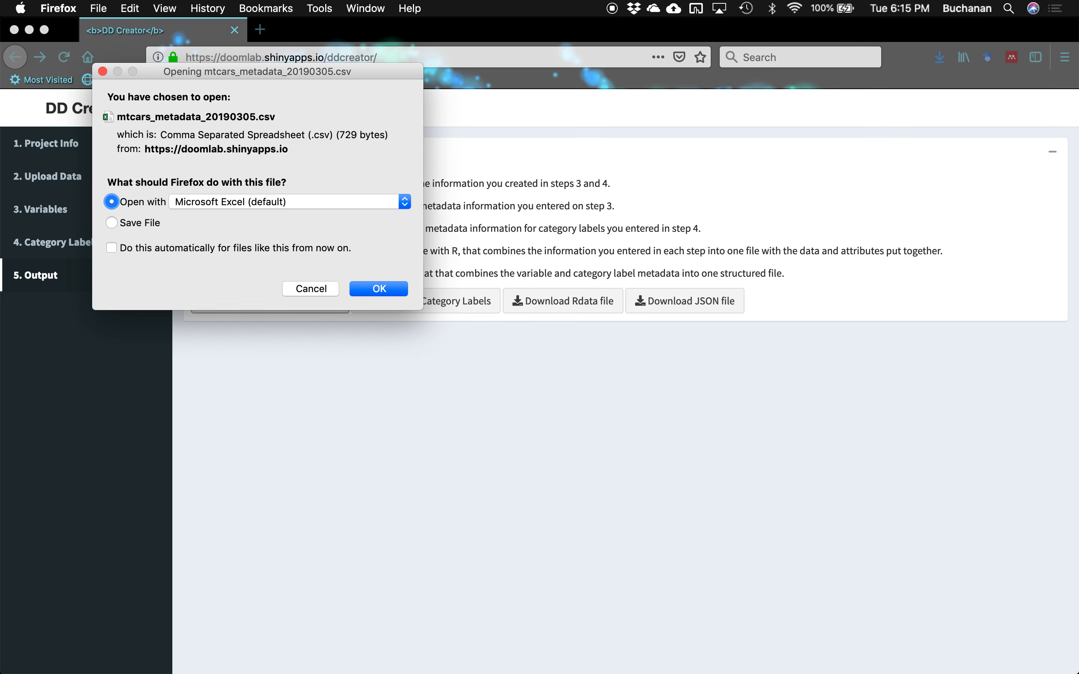
pyautogui.press('Return')
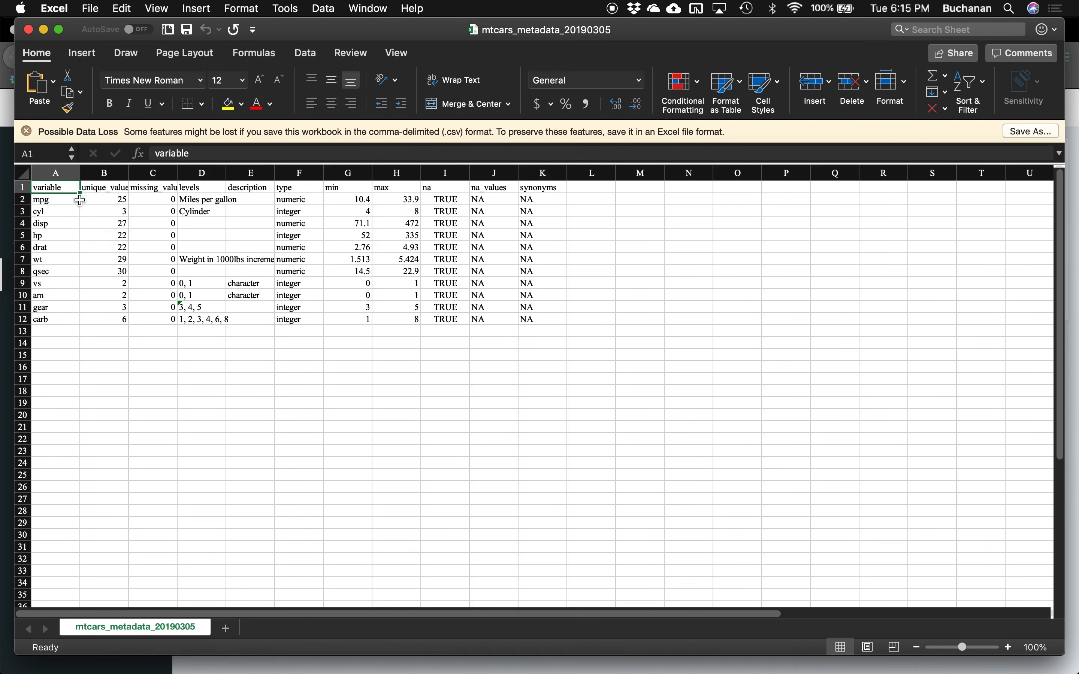
# - Close the metadata workbook and open the downloaded category labels CSV in Excel
pyautogui.click(28, 29)
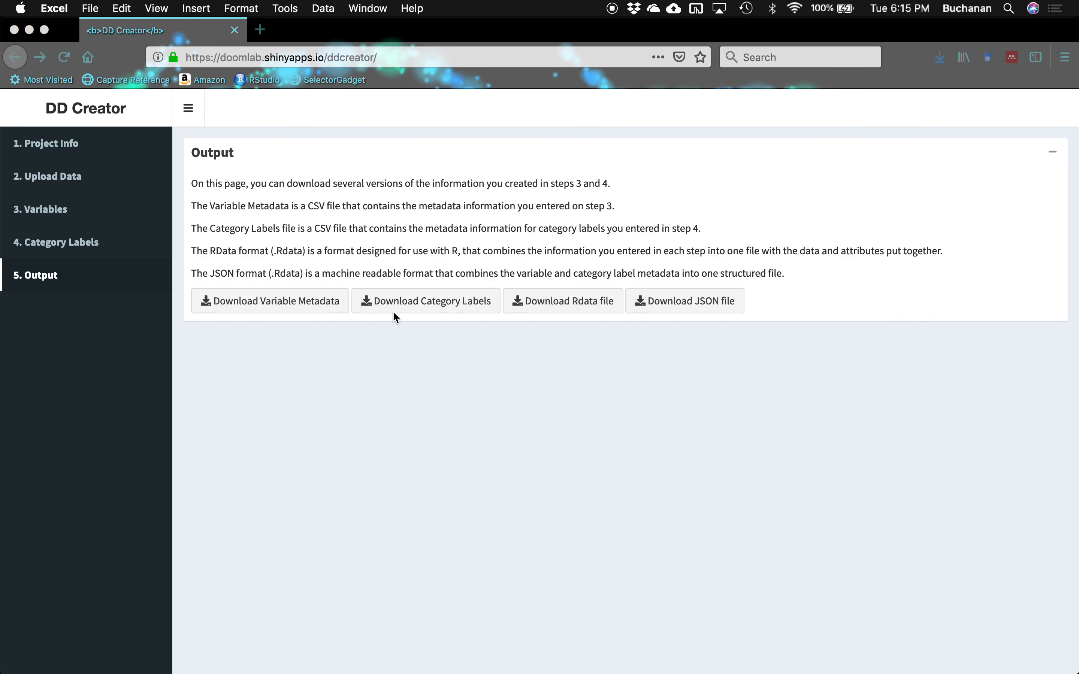
pyautogui.click(421, 301)
pyautogui.click(422, 301)
pyautogui.click(121, 223)
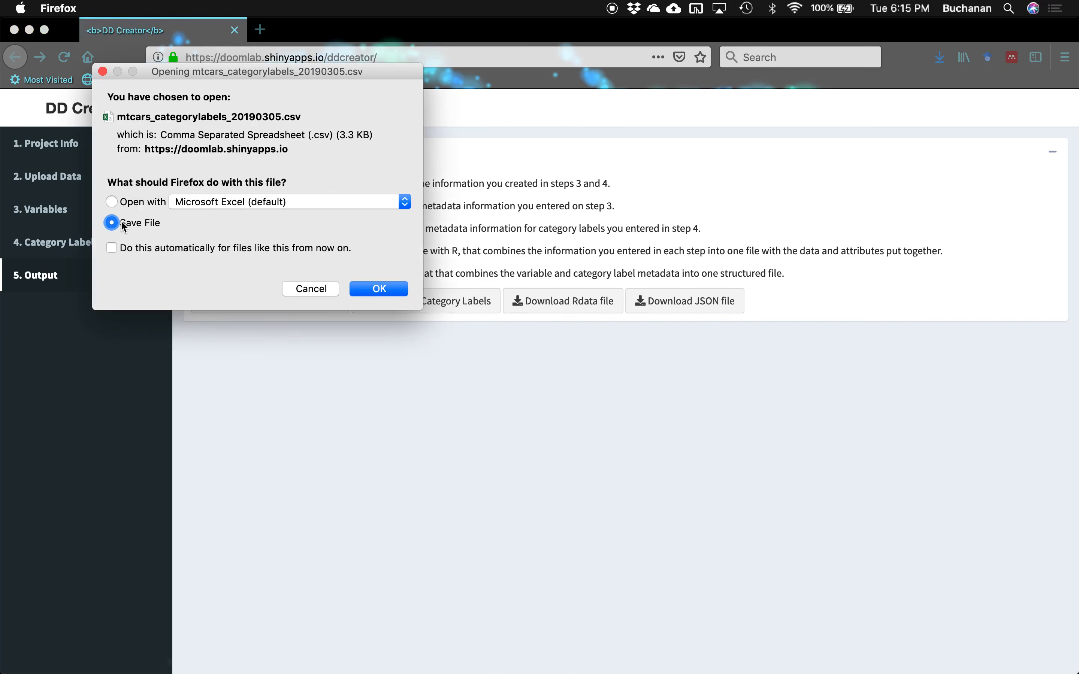
pyautogui.click(138, 202)
pyautogui.click(378, 289)
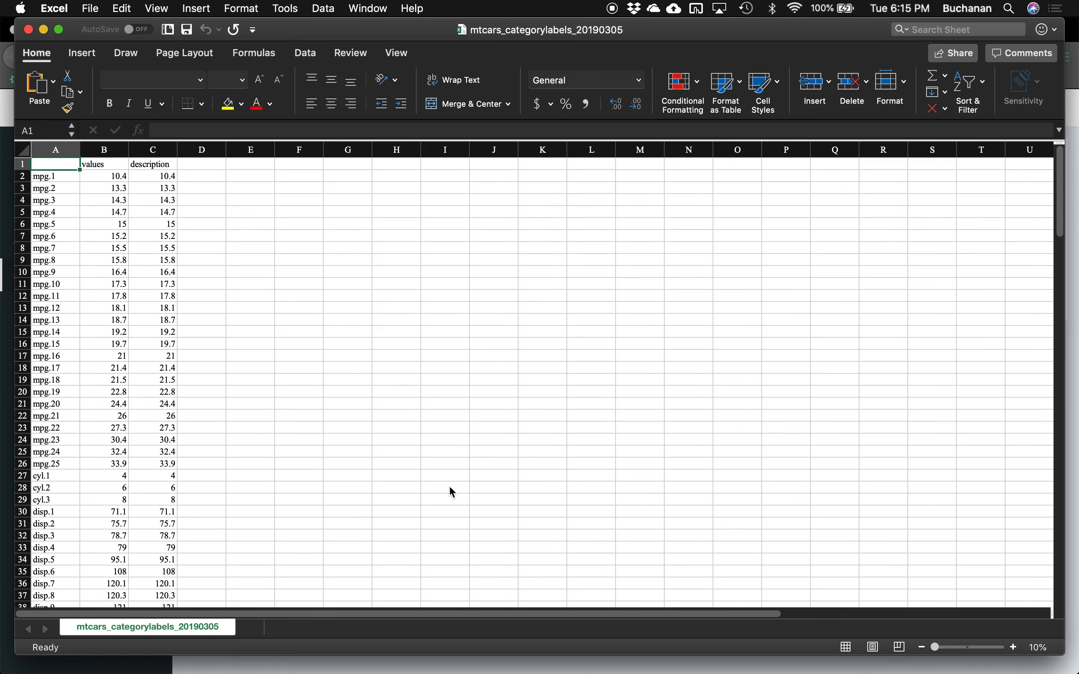
# - Inspect the category label entries (mpg.1 at 10.4, am value 0), then close the workbook
pyautogui.click(49, 199)
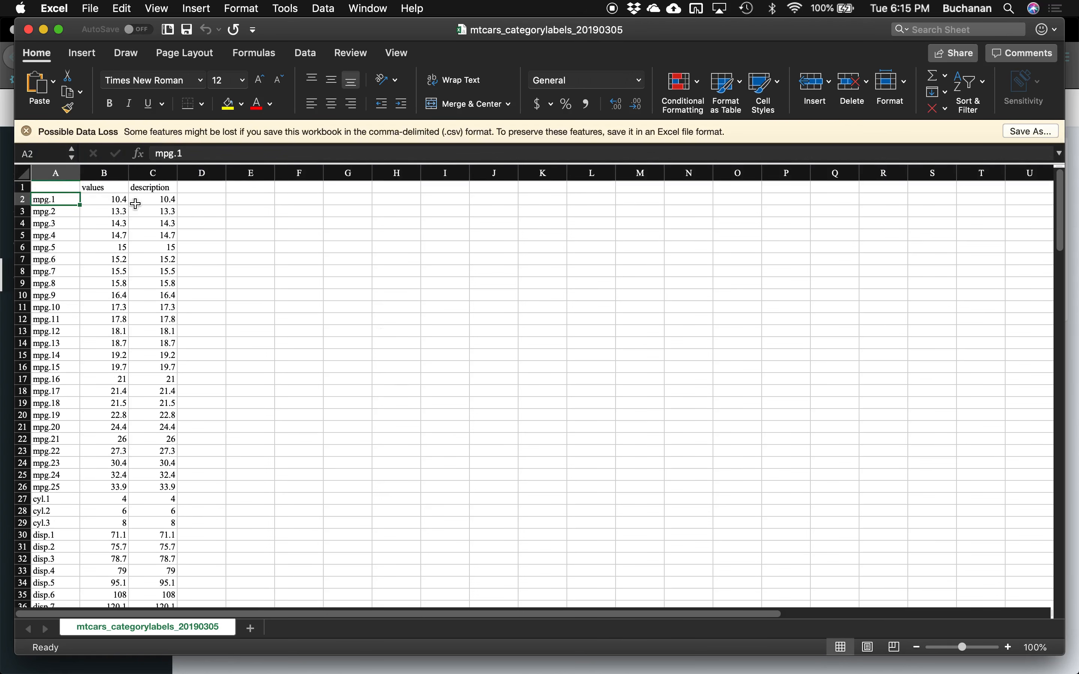
pyautogui.click(52, 187)
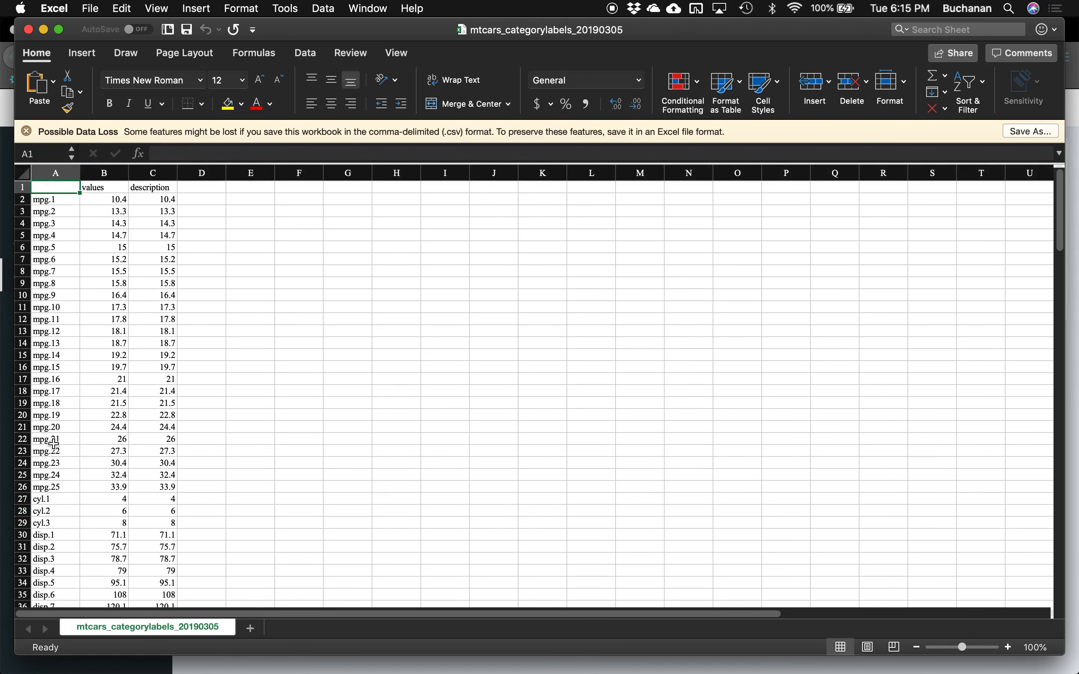
pyautogui.click(47, 210)
pyautogui.click(50, 201)
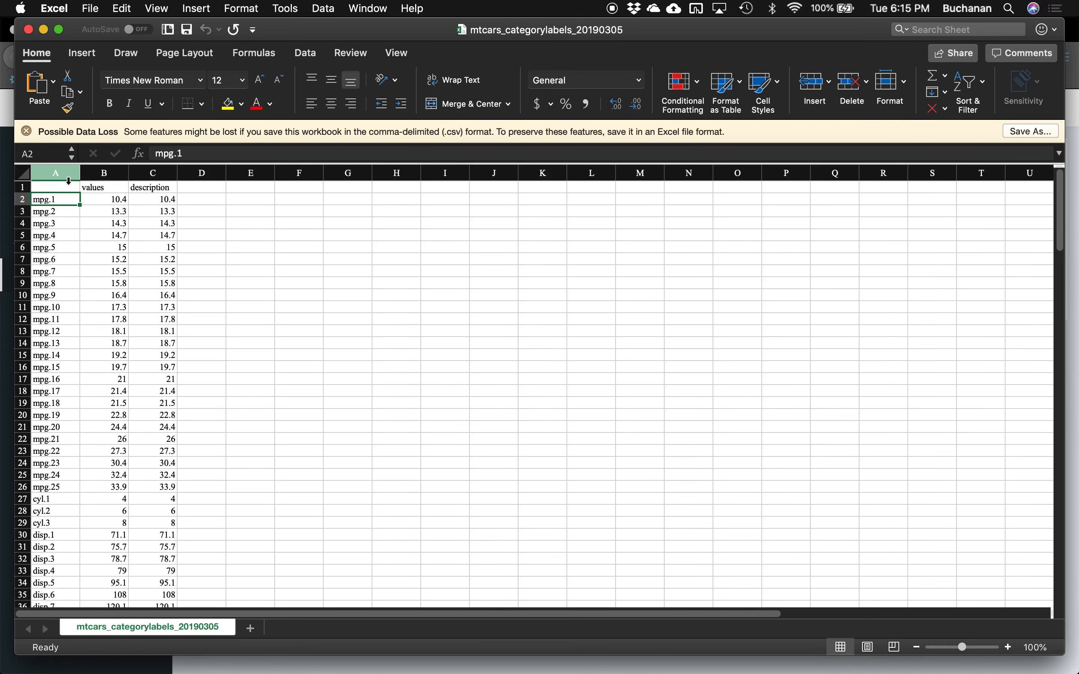
pyautogui.click(107, 196)
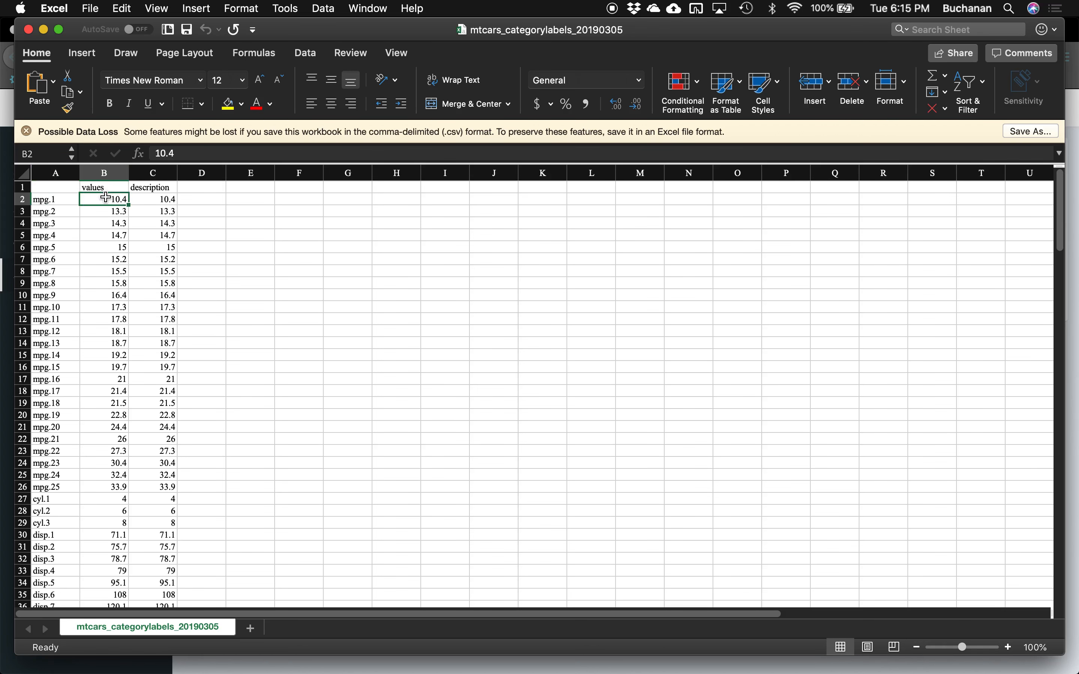
pyautogui.click(134, 199)
pyautogui.scroll(-5, 103, 290)
pyautogui.scroll(-20, 104, 291)
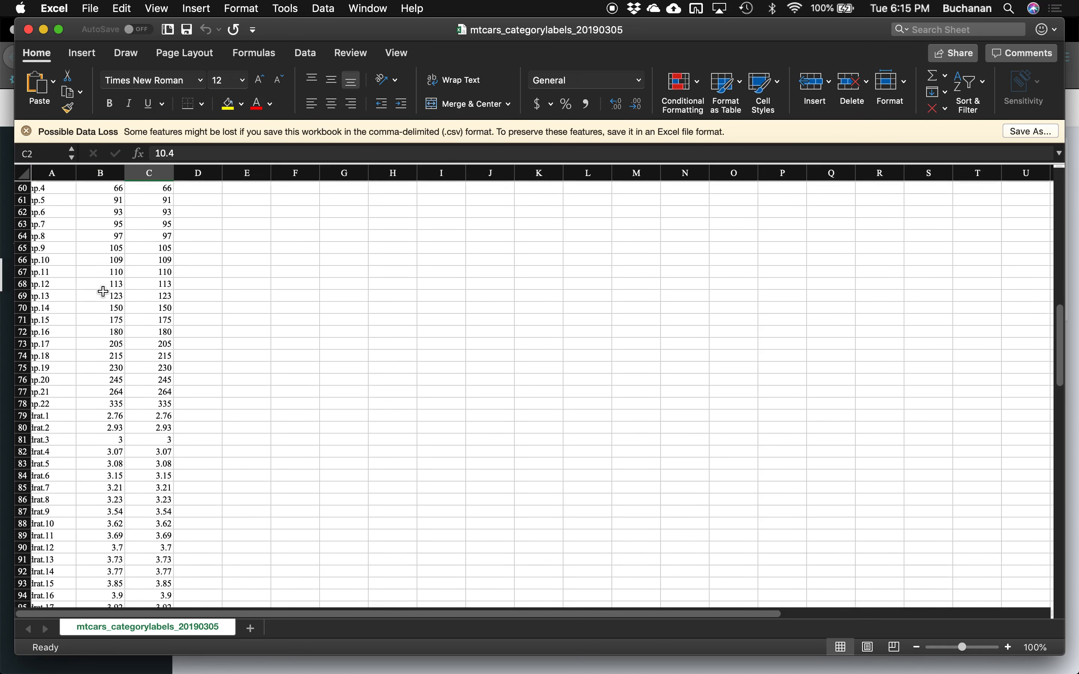
pyautogui.scroll(-2, 104, 291)
pyautogui.scroll(4, 104, 291)
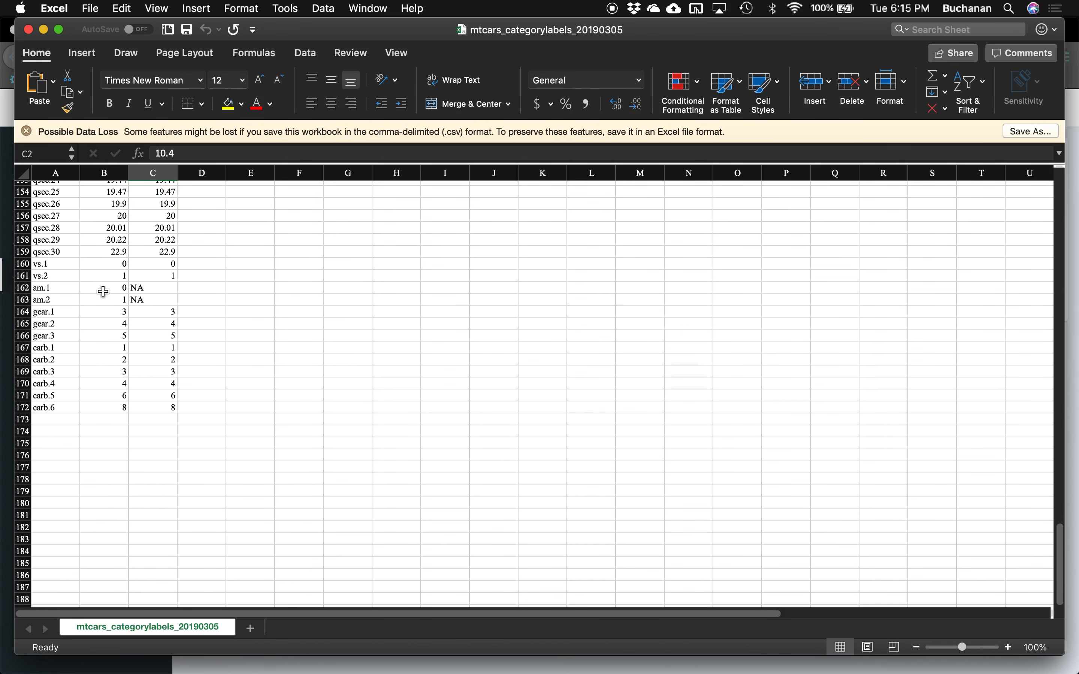
pyautogui.click(103, 290)
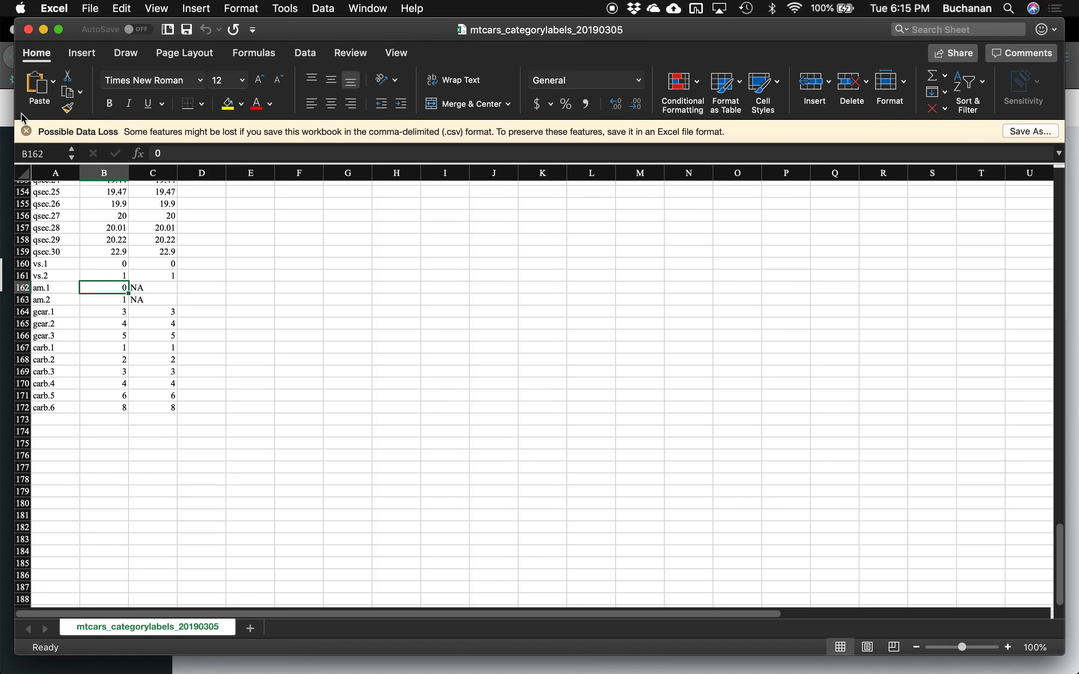
pyautogui.click(29, 30)
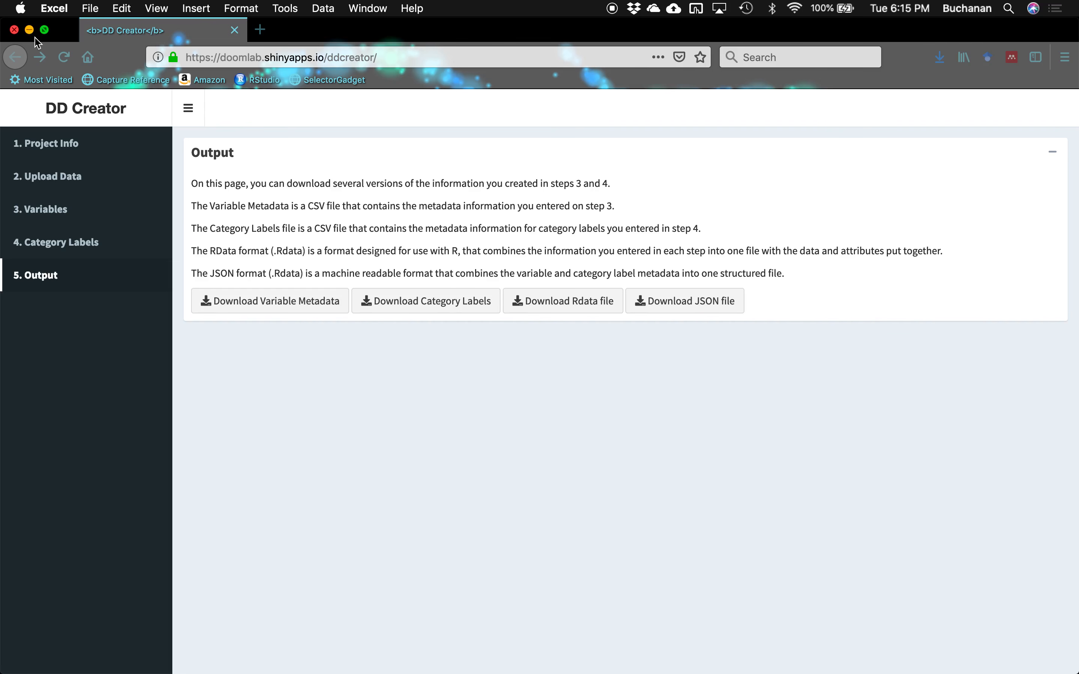
# - Bring the browser back and review DD Creator's variable metadata page
pyautogui.click(581, 302)
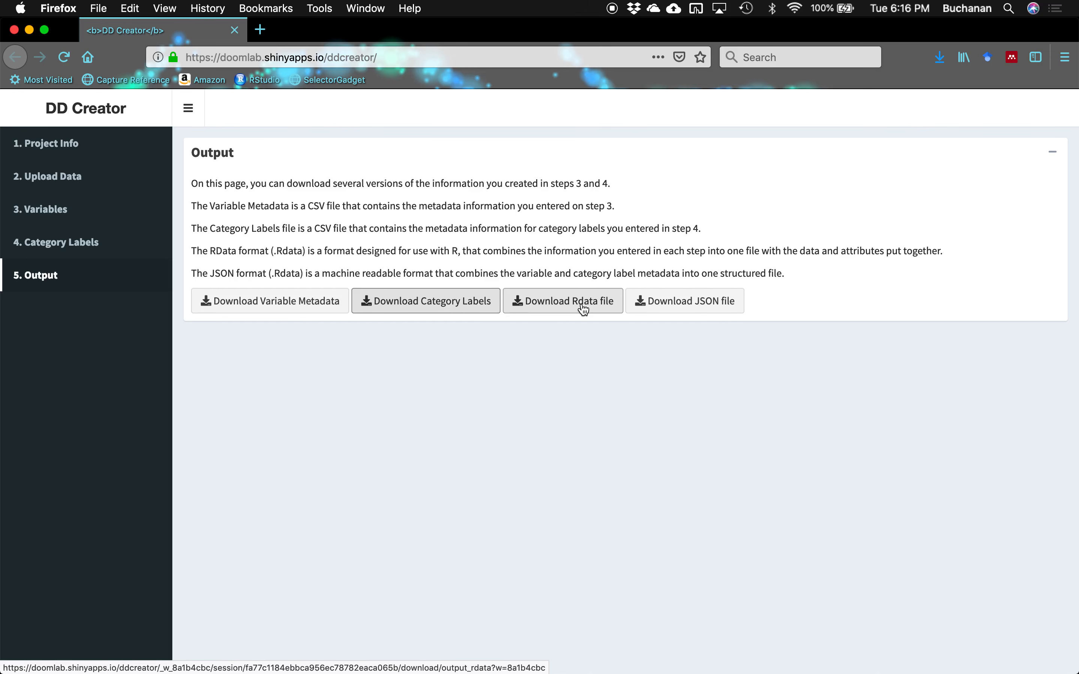
pyautogui.click(61, 216)
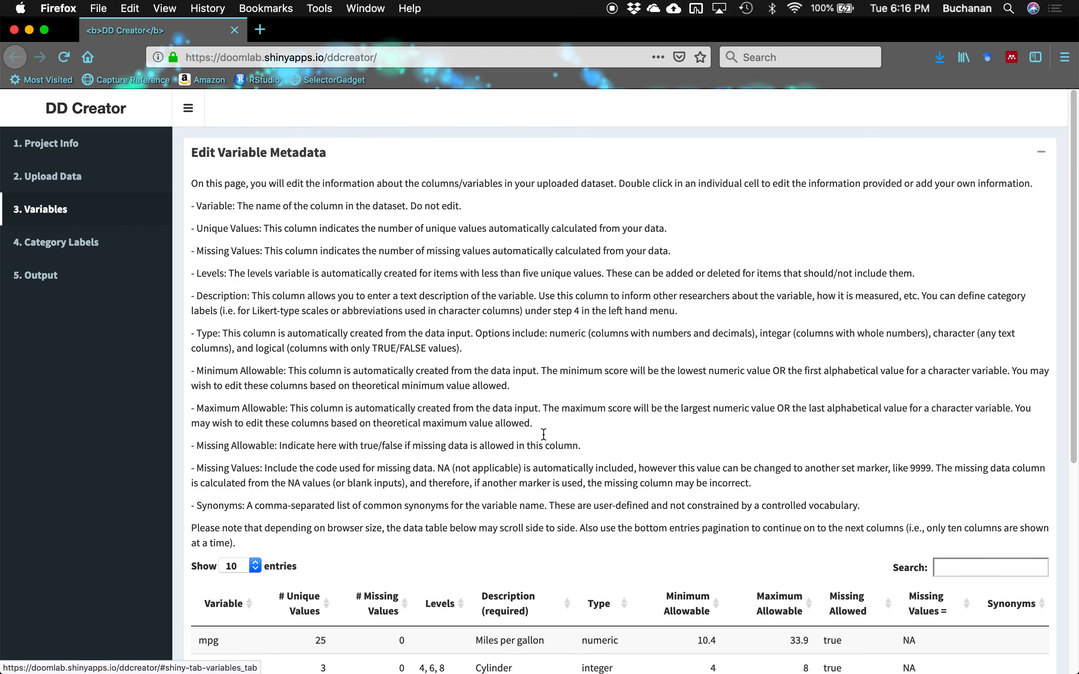
pyautogui.scroll(-5, 535, 605)
pyautogui.scroll(-2, 535, 604)
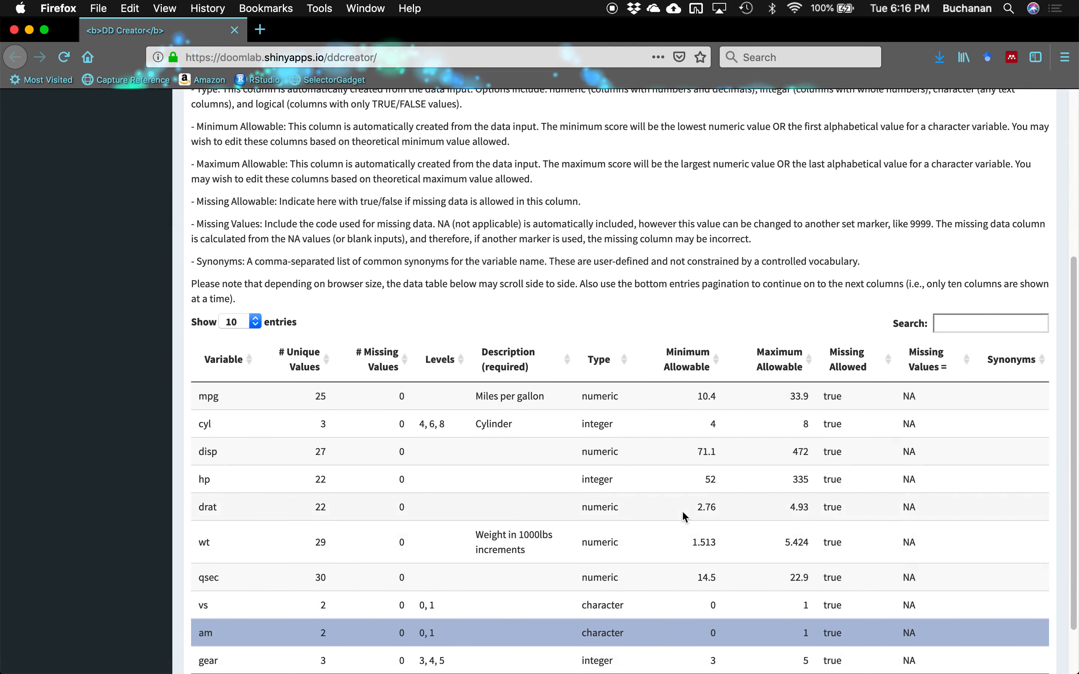
pyautogui.scroll(7, 682, 510)
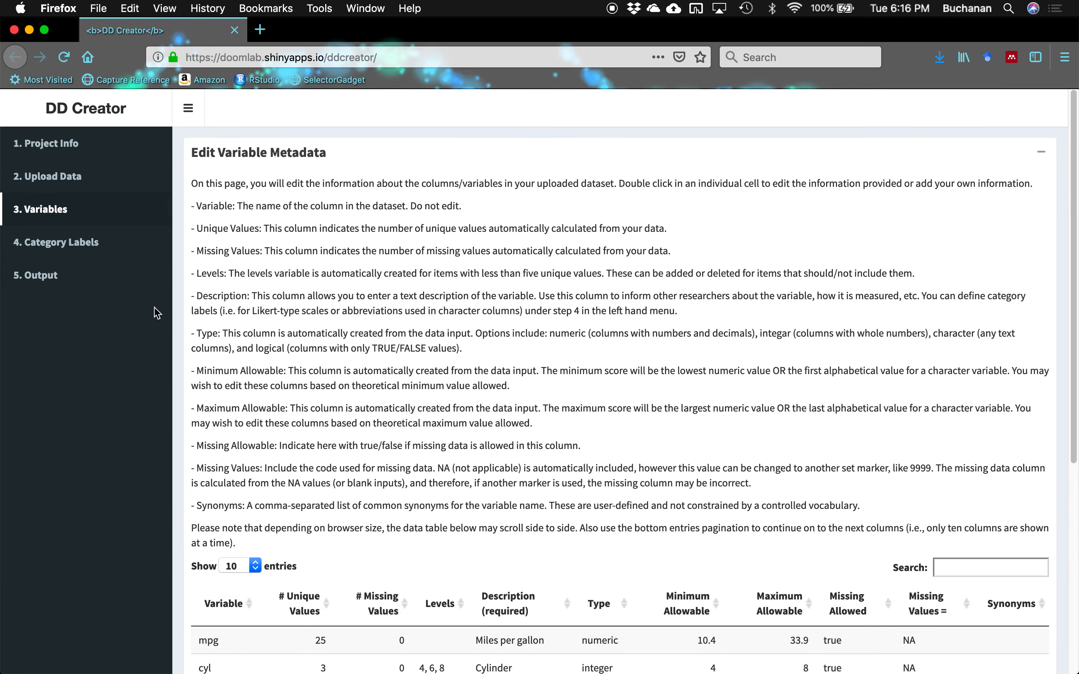
# - Download and save the Rdata file from the Output page
pyautogui.click(125, 274)
pyautogui.click(581, 299)
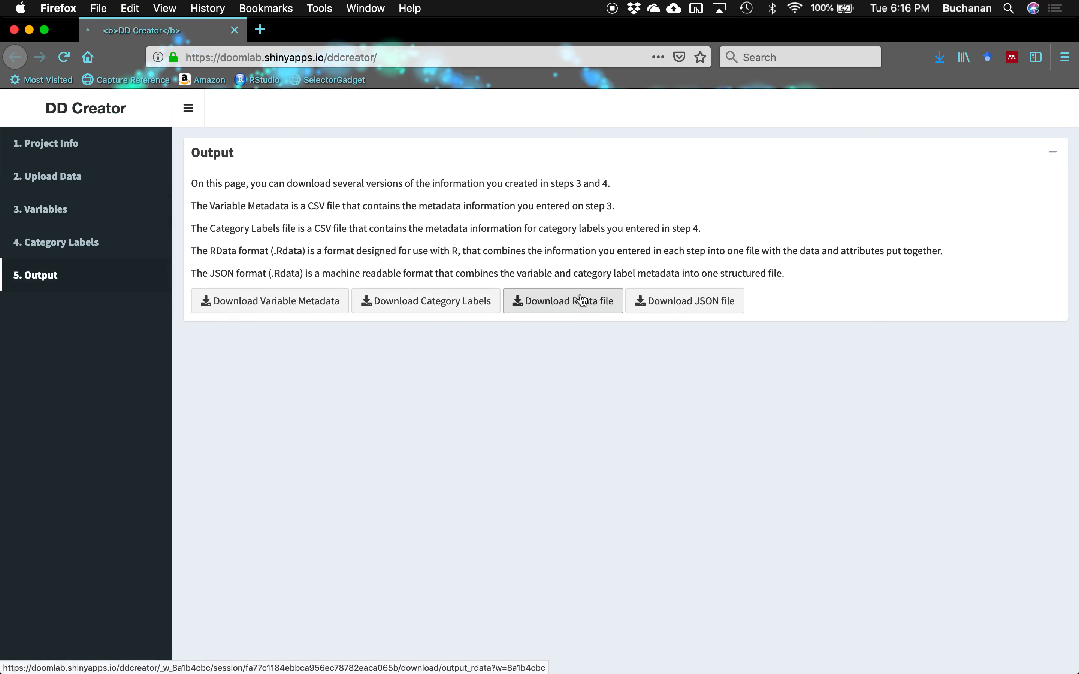
pyautogui.click(374, 190)
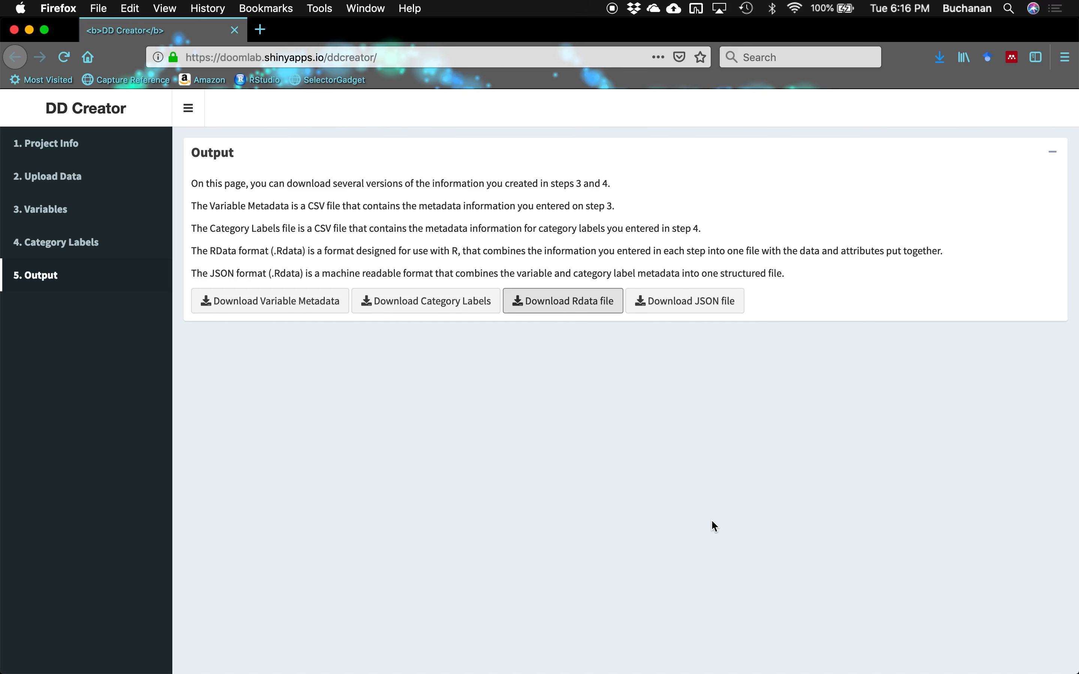
# - Save the JSON export mtcars_JSON_20190305.JSON to Downloads and show recent downloads
pyautogui.click(709, 303)
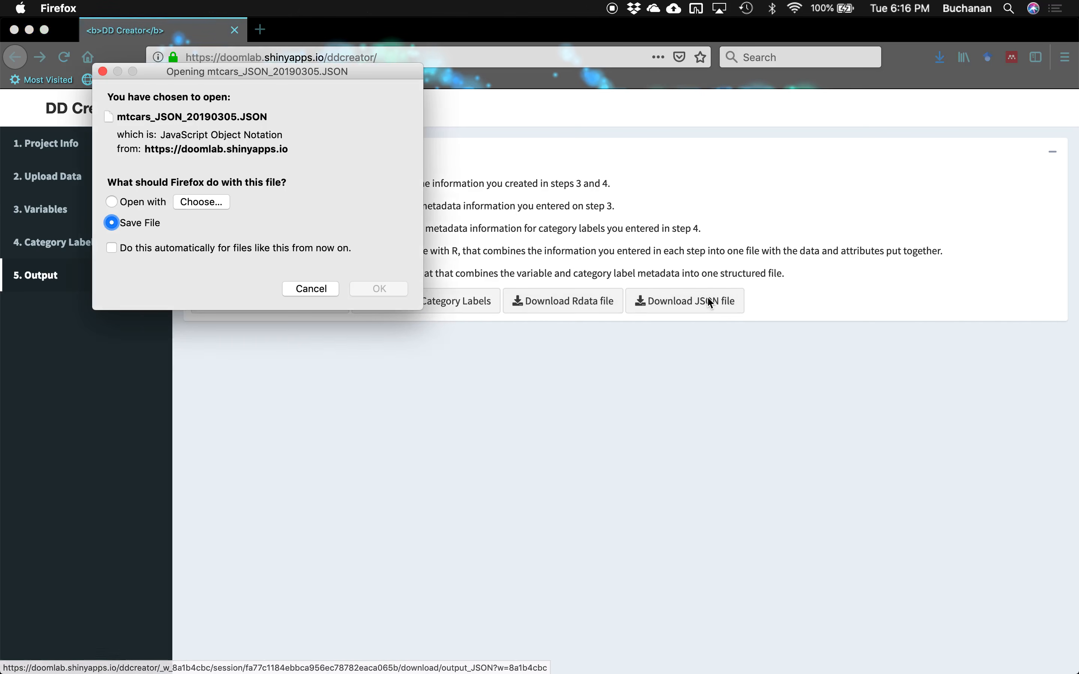
pyautogui.click(133, 202)
pyautogui.click(201, 202)
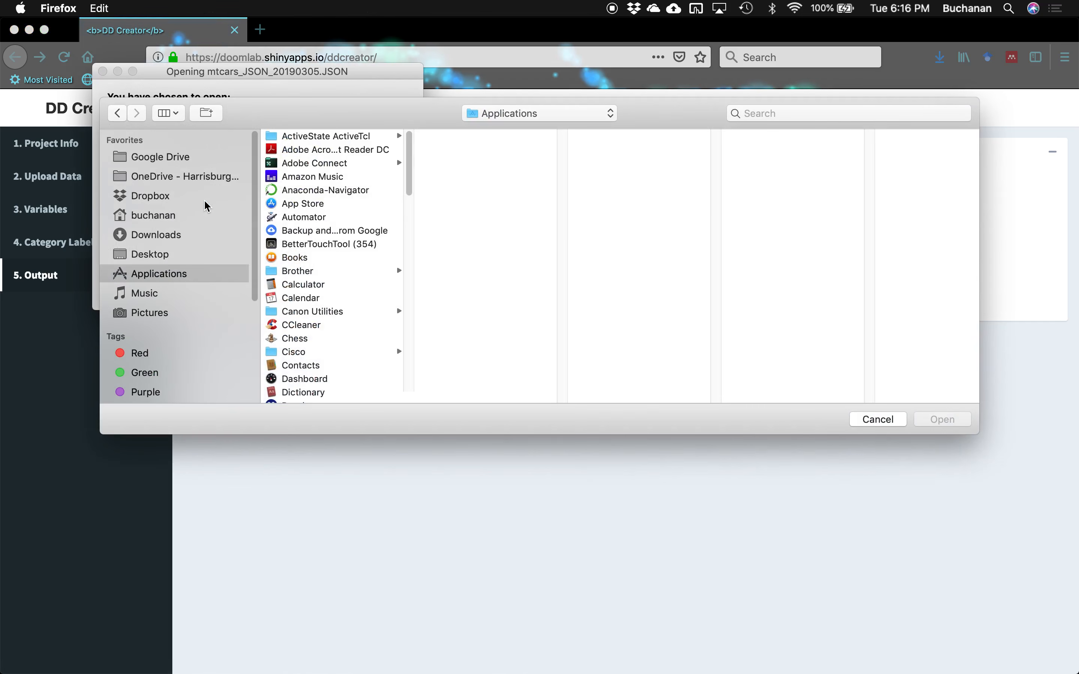
pyautogui.click(879, 422)
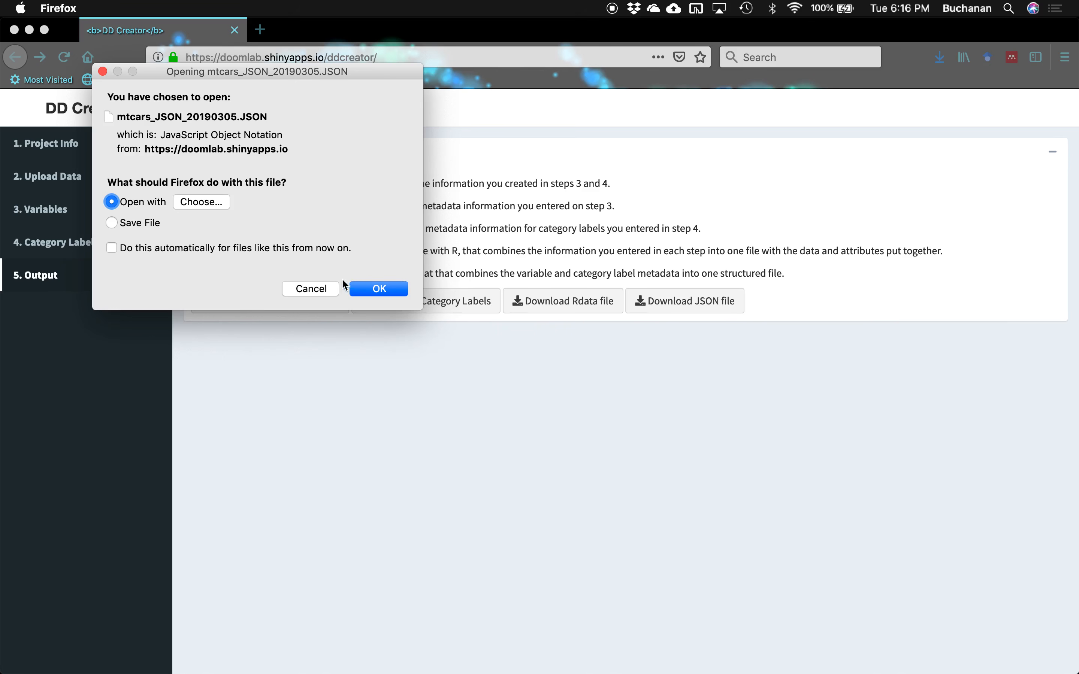
pyautogui.click(128, 224)
pyautogui.click(378, 290)
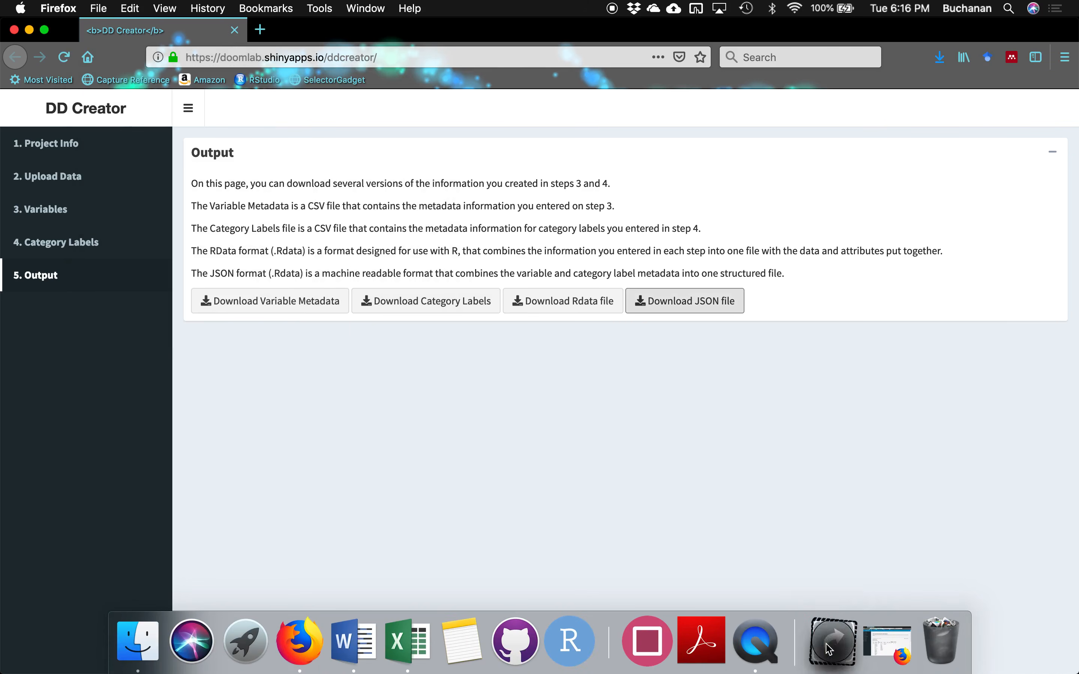
pyautogui.click(833, 641)
# - Open mtcars_JSON_20190305.JSON from the Downloads folder with Firefox
pyautogui.click(844, 407)
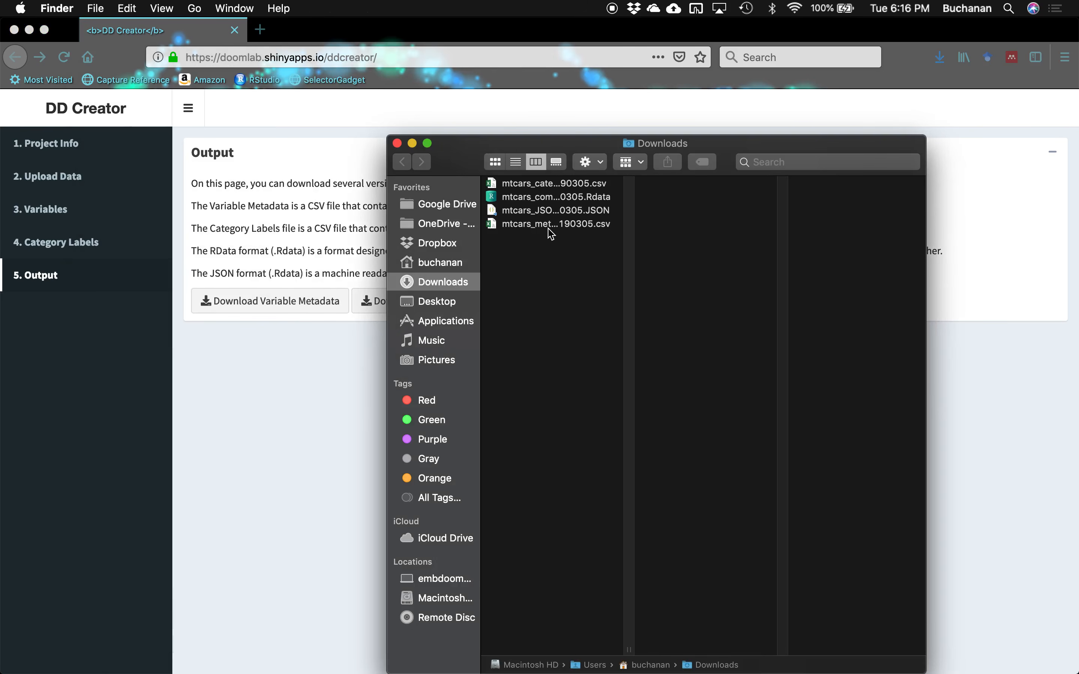
pyautogui.click(580, 217)
pyautogui.rightClick(580, 216)
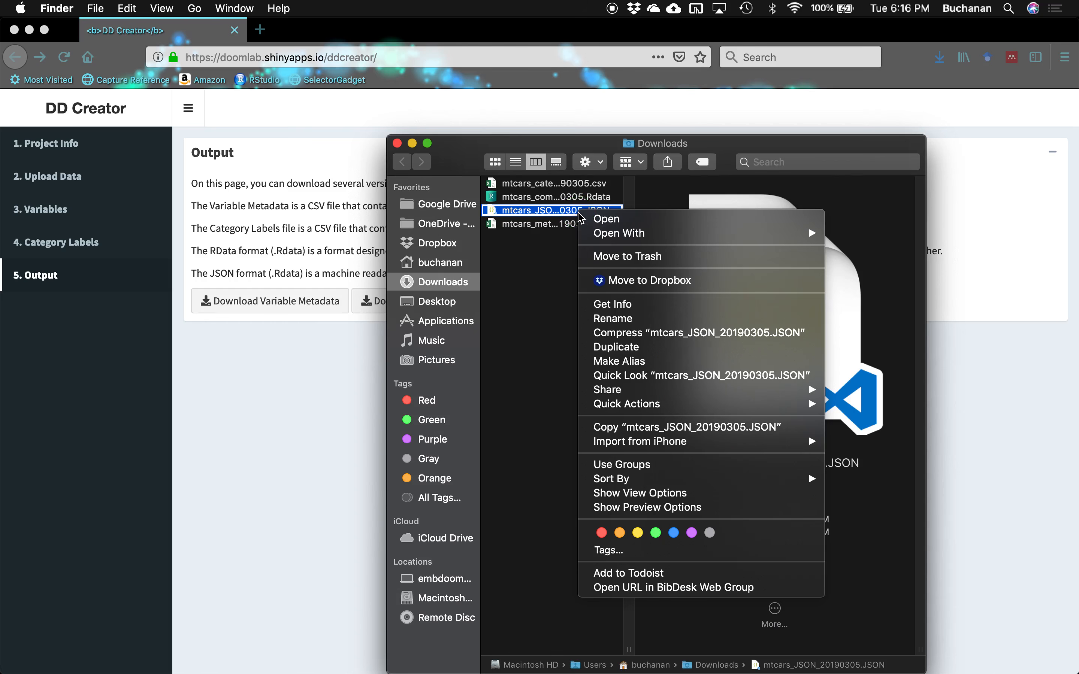
pyautogui.moveTo(653, 239)
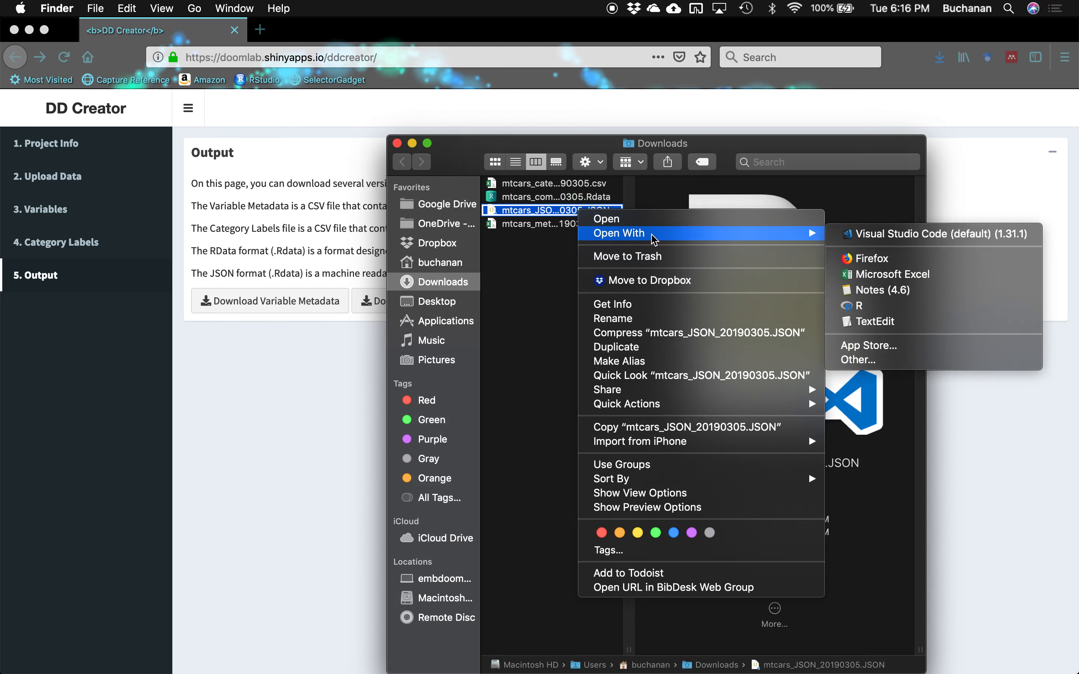
pyautogui.click(904, 259)
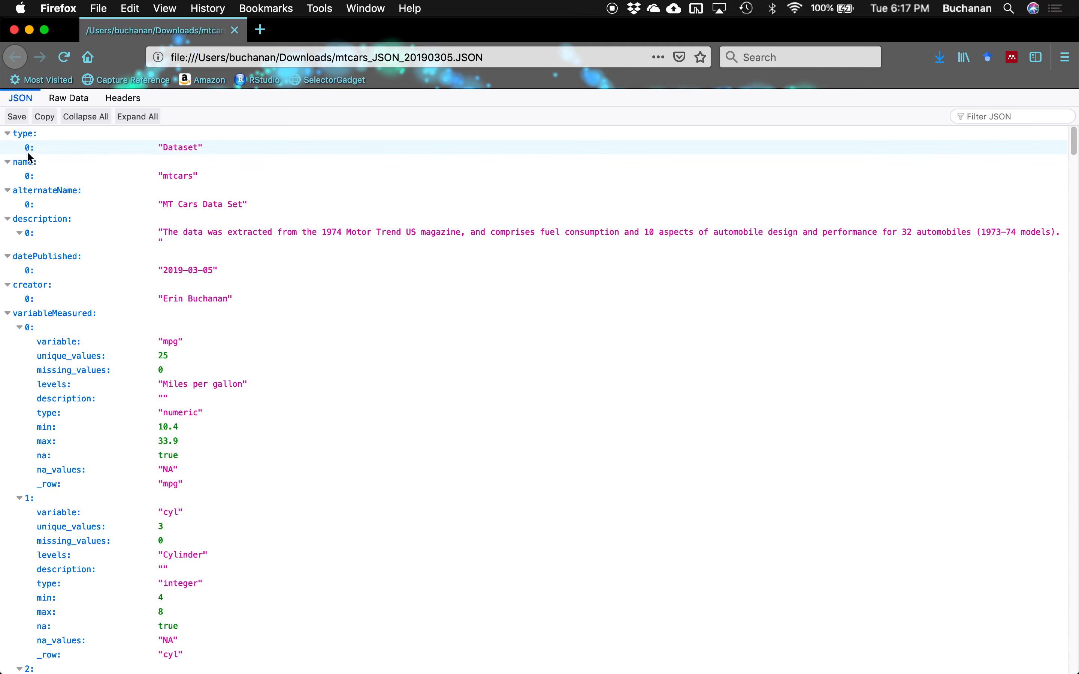
# - Collapse the JSON tree and expand name, alternateName, description, datePublished and creator
pyautogui.click(74, 123)
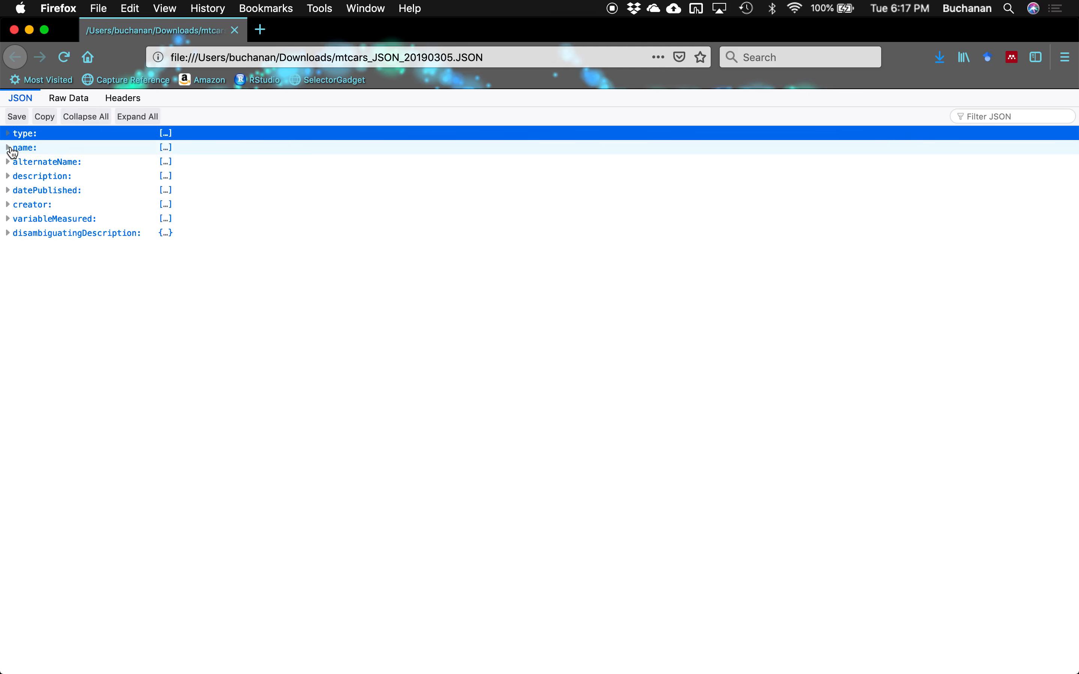
pyautogui.click(14, 151)
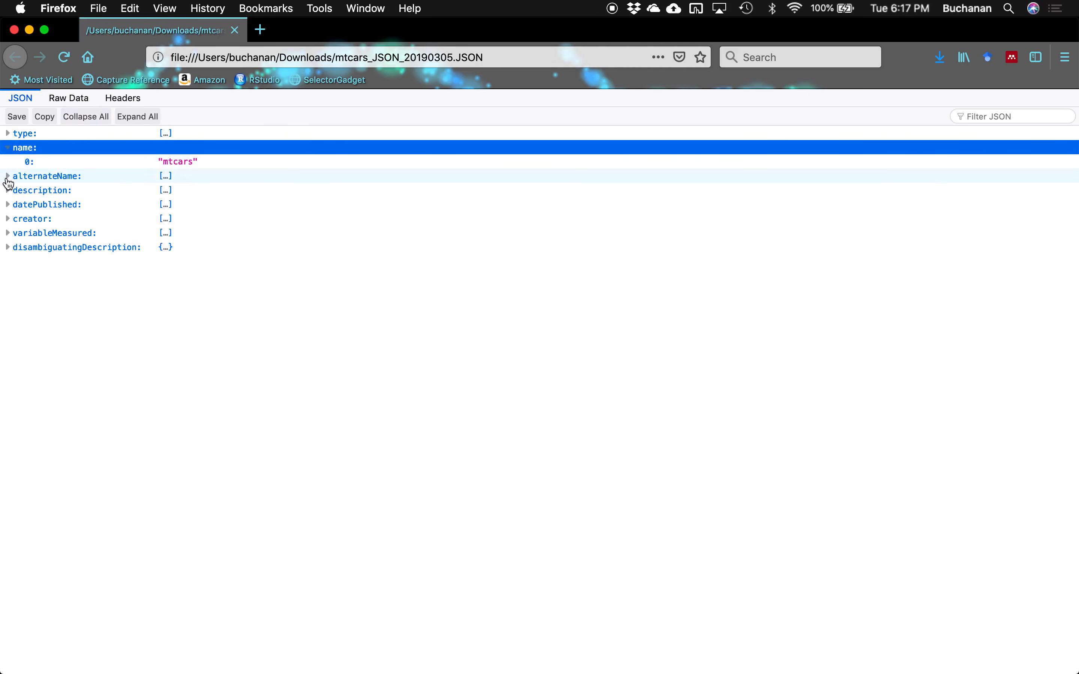
pyautogui.click(7, 178)
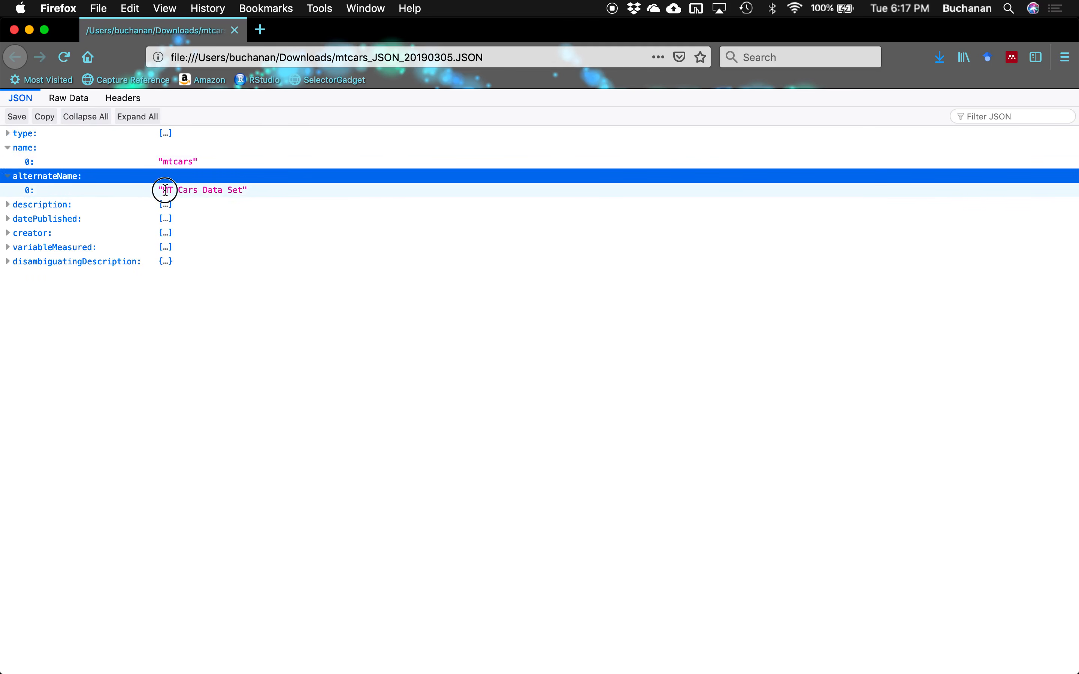
pyautogui.moveTo(164, 189); pyautogui.dragTo(262, 193)
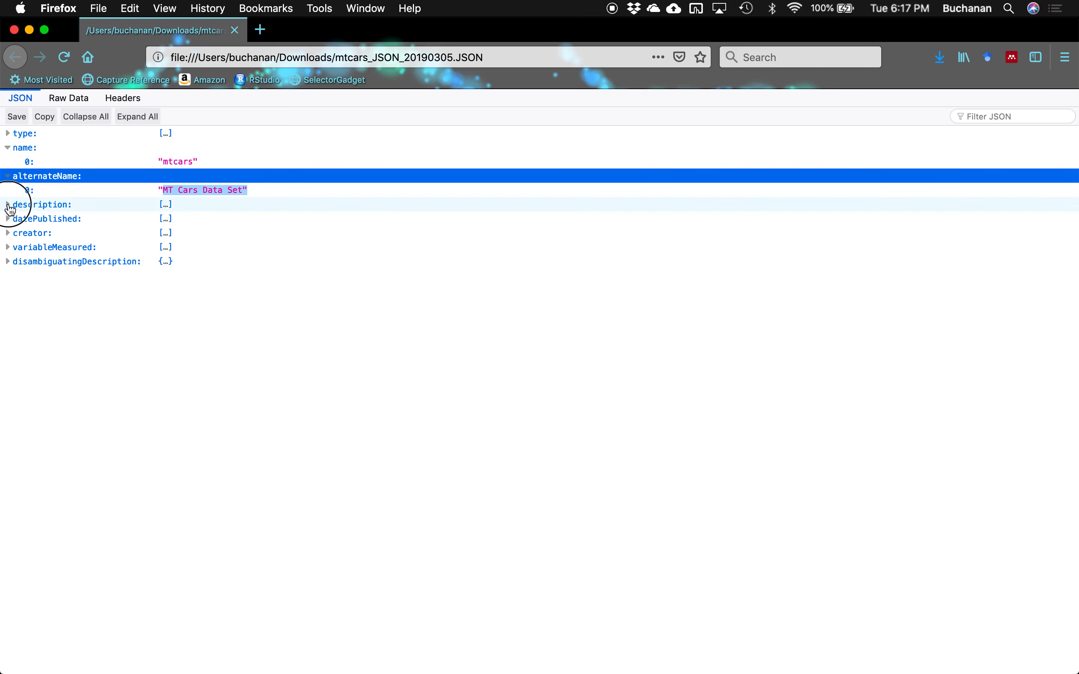
pyautogui.click(8, 206)
pyautogui.moveTo(161, 218); pyautogui.dragTo(353, 221)
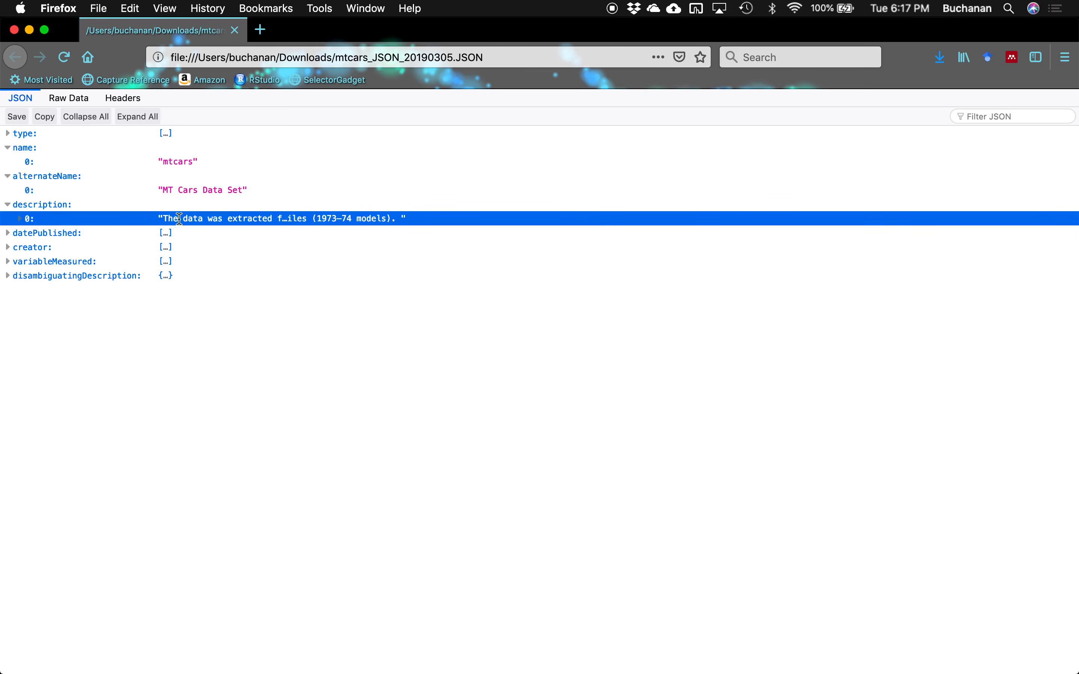
pyautogui.click(8, 235)
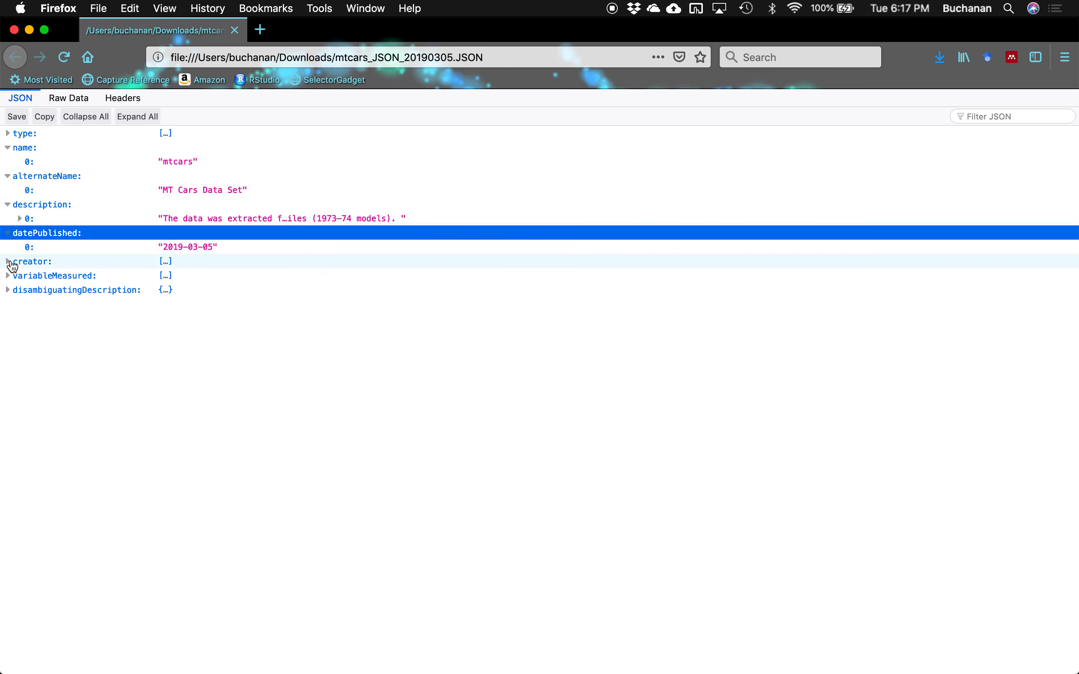
pyautogui.click(9, 263)
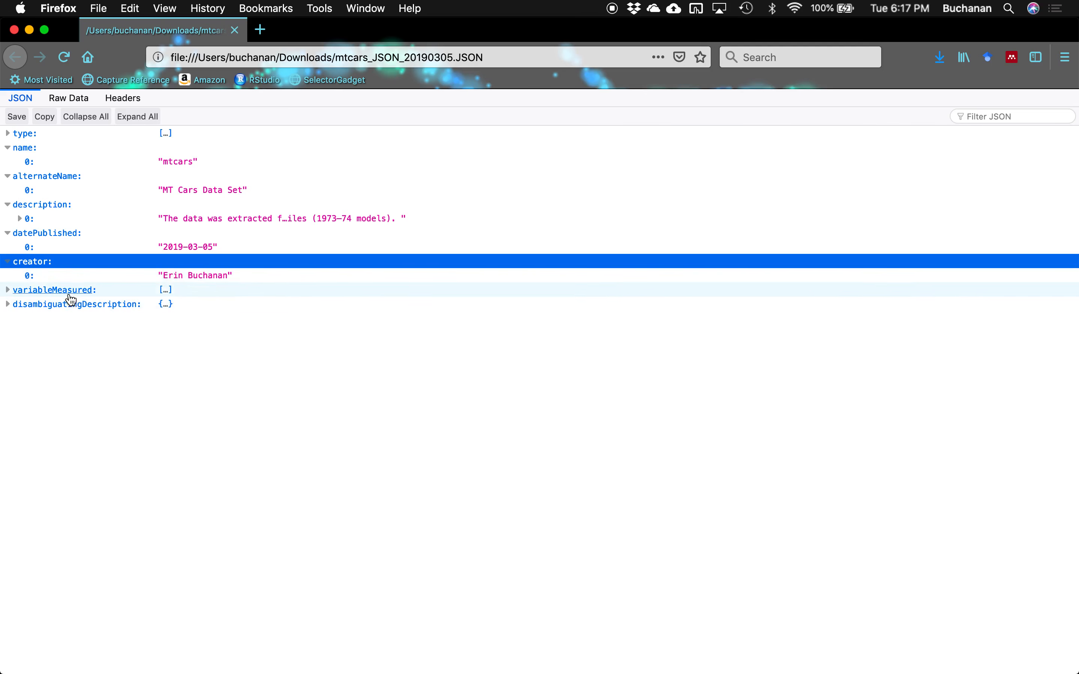
# - Expand variableMeasured item 0 to inspect mpg's description, levels and 'Miles per gallon' label
pyautogui.click(8, 291)
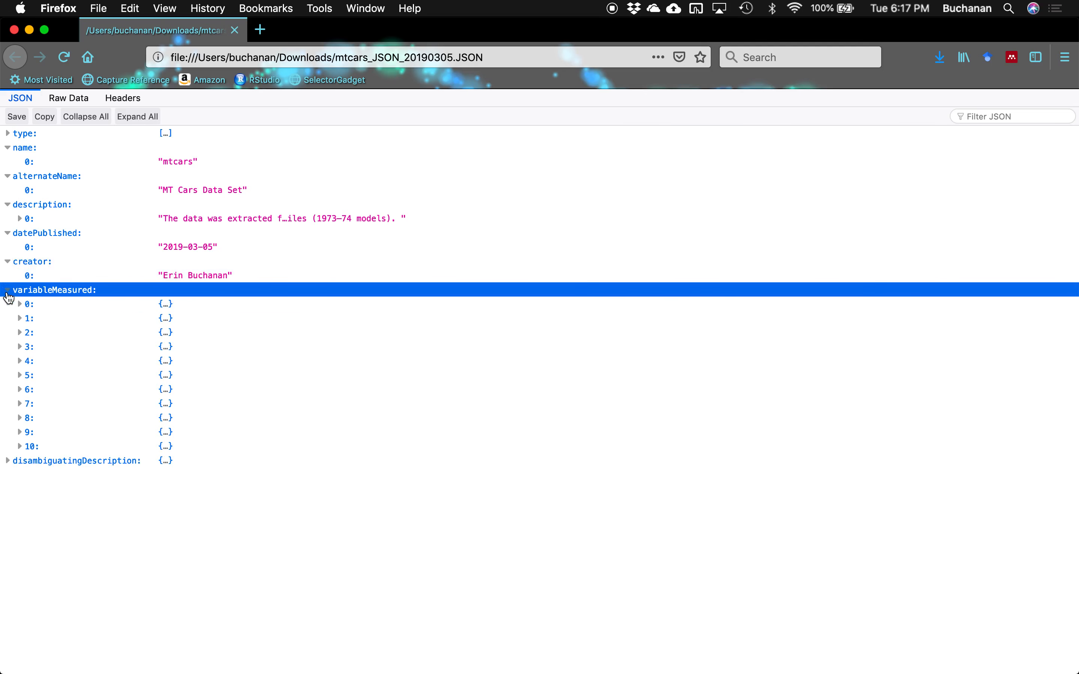
pyautogui.click(19, 305)
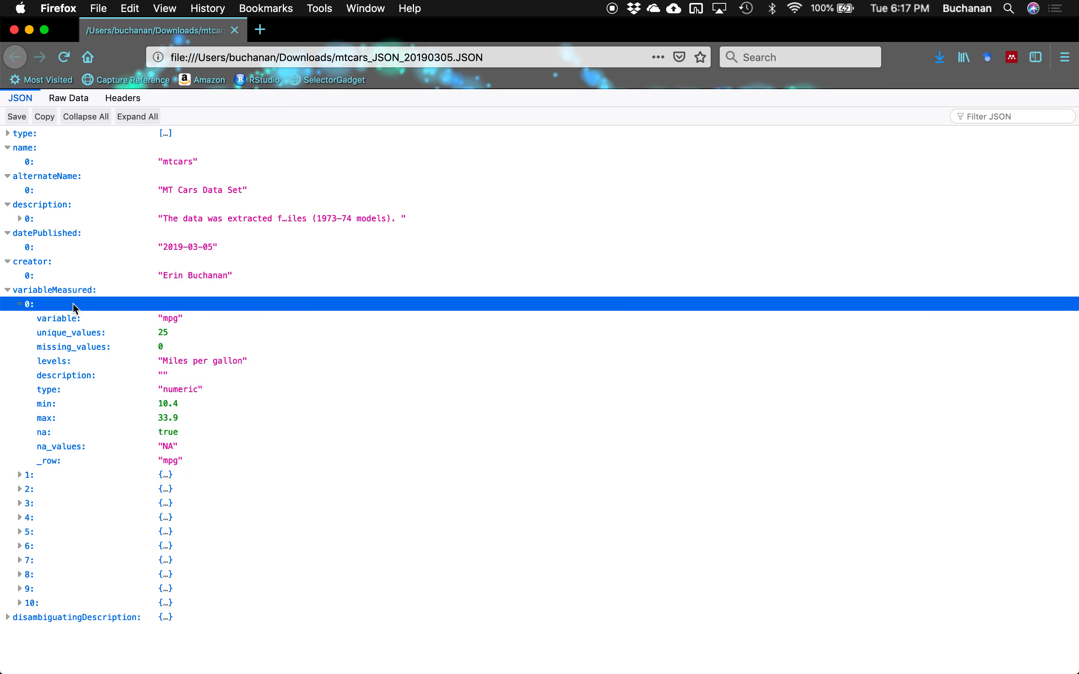
pyautogui.click(163, 374)
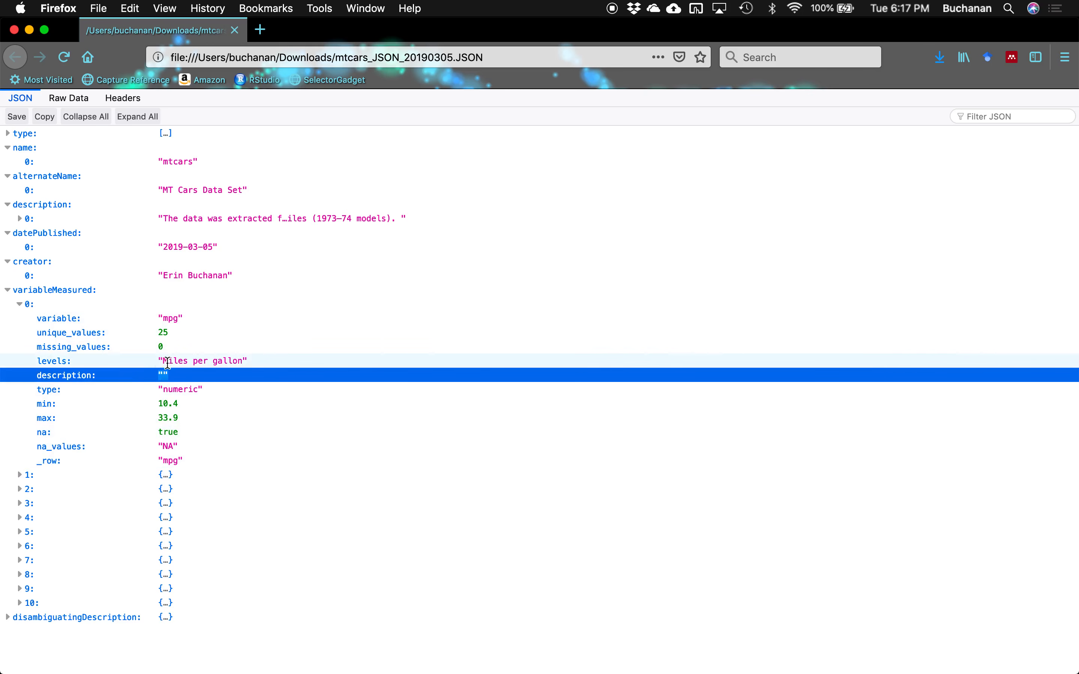
pyautogui.click(160, 360)
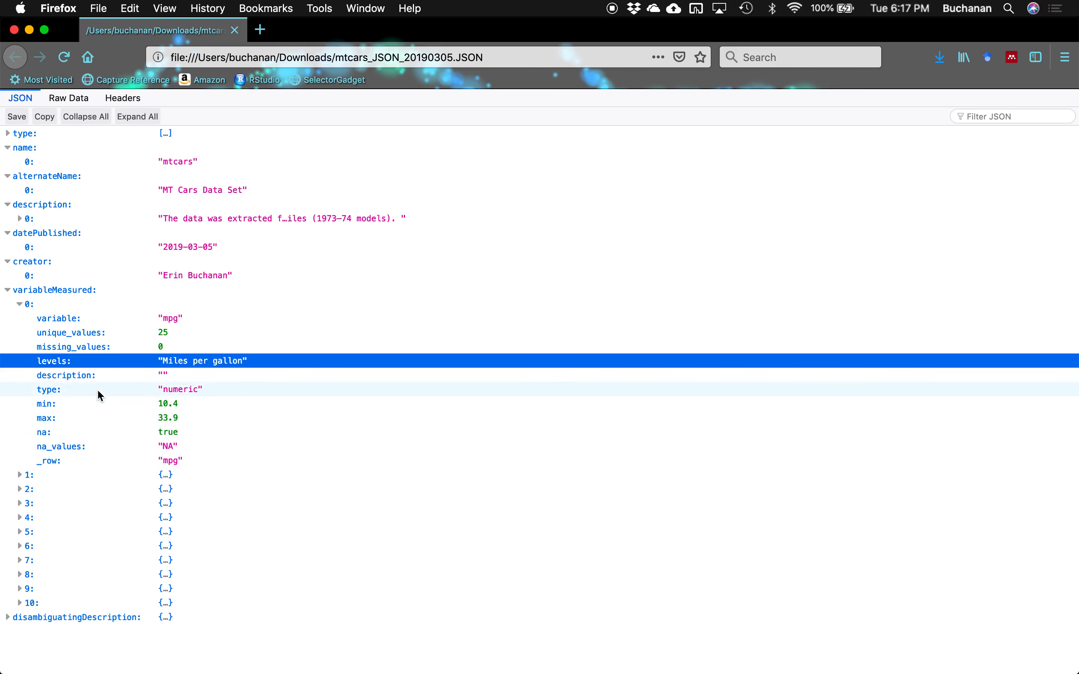
pyautogui.moveTo(159, 361); pyautogui.dragTo(249, 370)
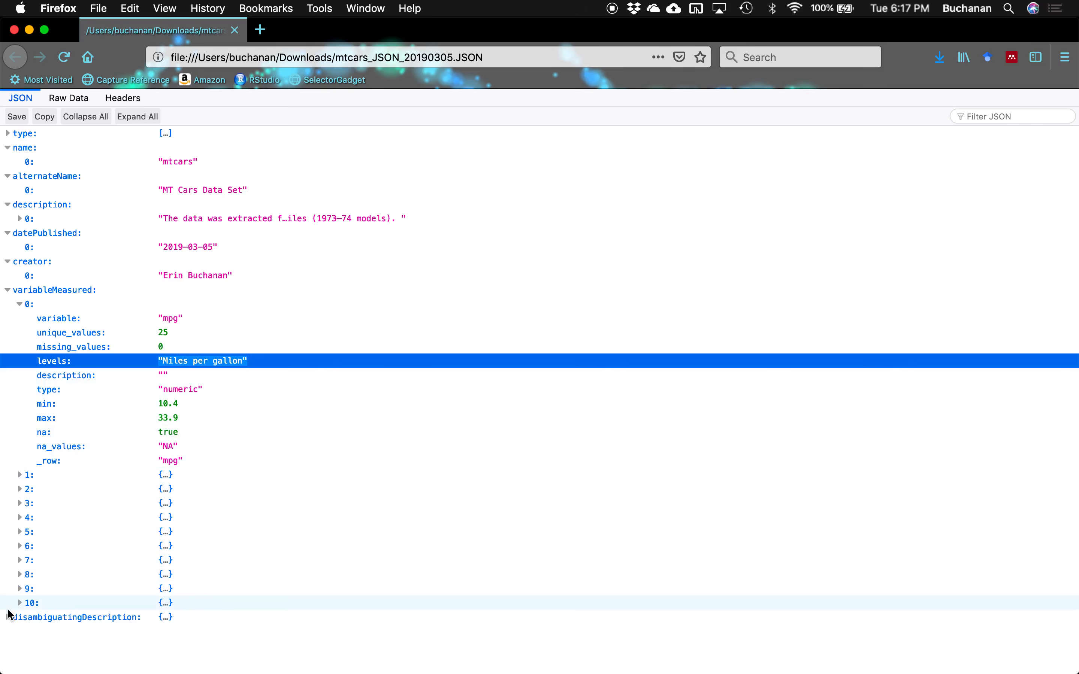
# - Expand disambiguatingDescription and review, then collapse, the mpg category entries
pyautogui.click(7, 616)
pyautogui.scroll(-3, 84, 448)
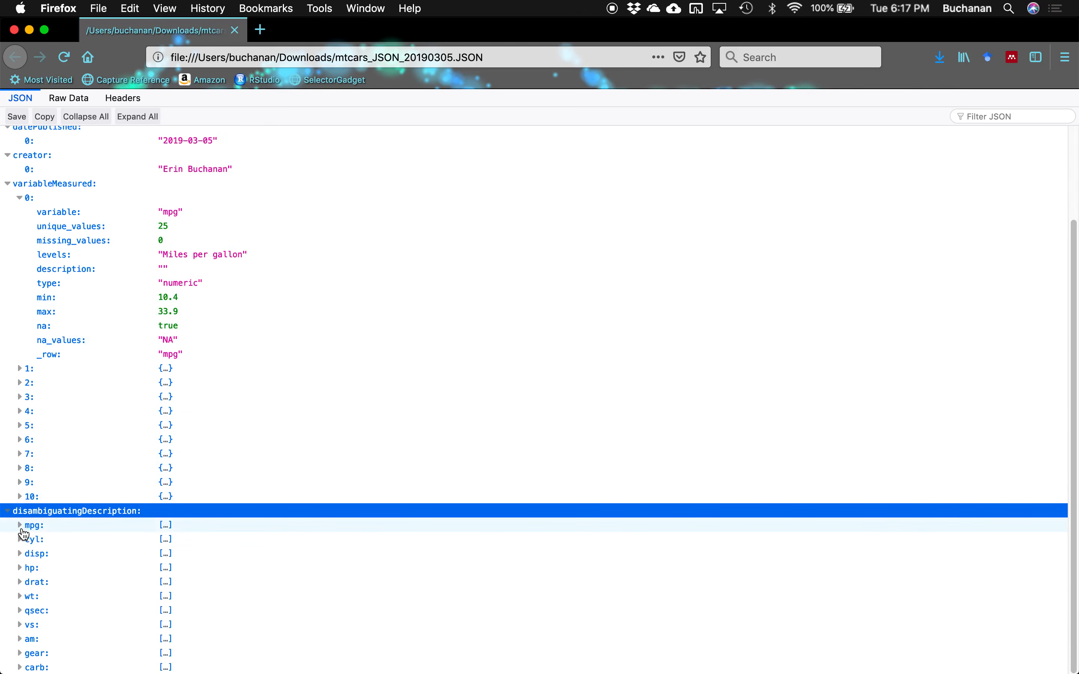
pyautogui.click(23, 527)
pyautogui.scroll(-10, 123, 460)
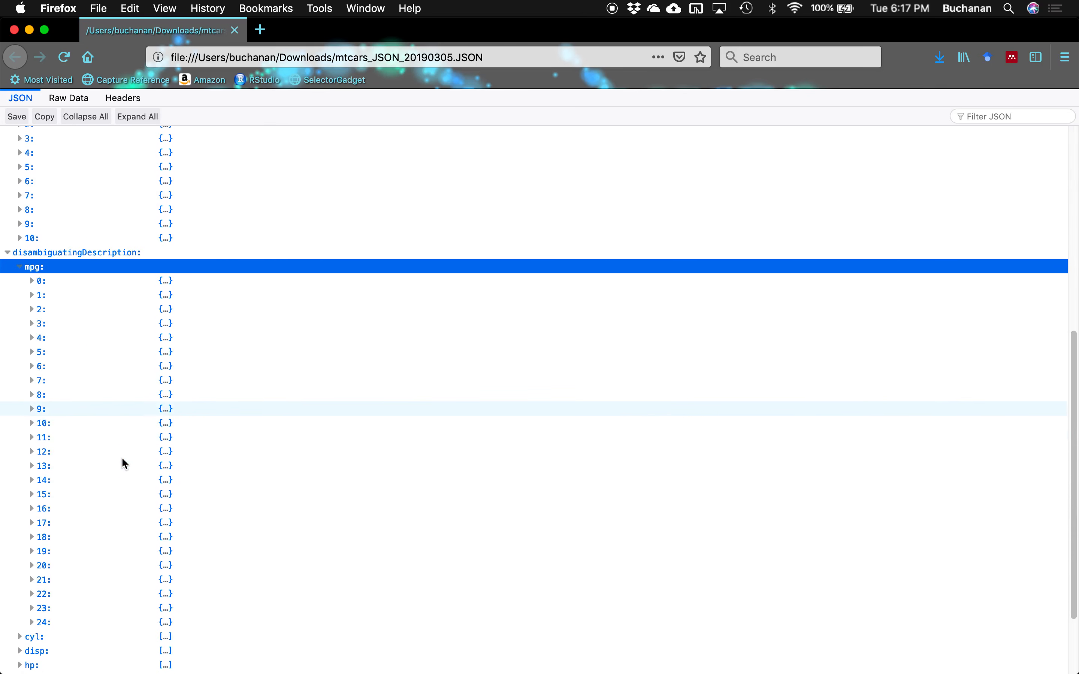
pyautogui.scroll(1, 123, 460)
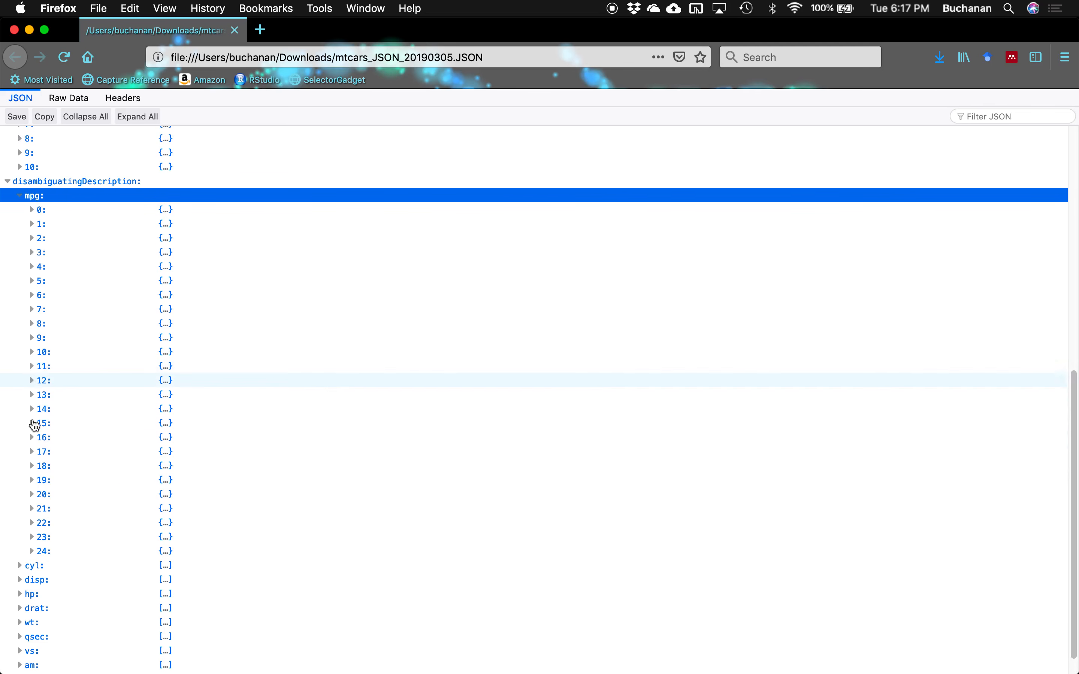
pyautogui.scroll(-1, 35, 448)
pyautogui.scroll(5, 38, 453)
pyautogui.click(20, 290)
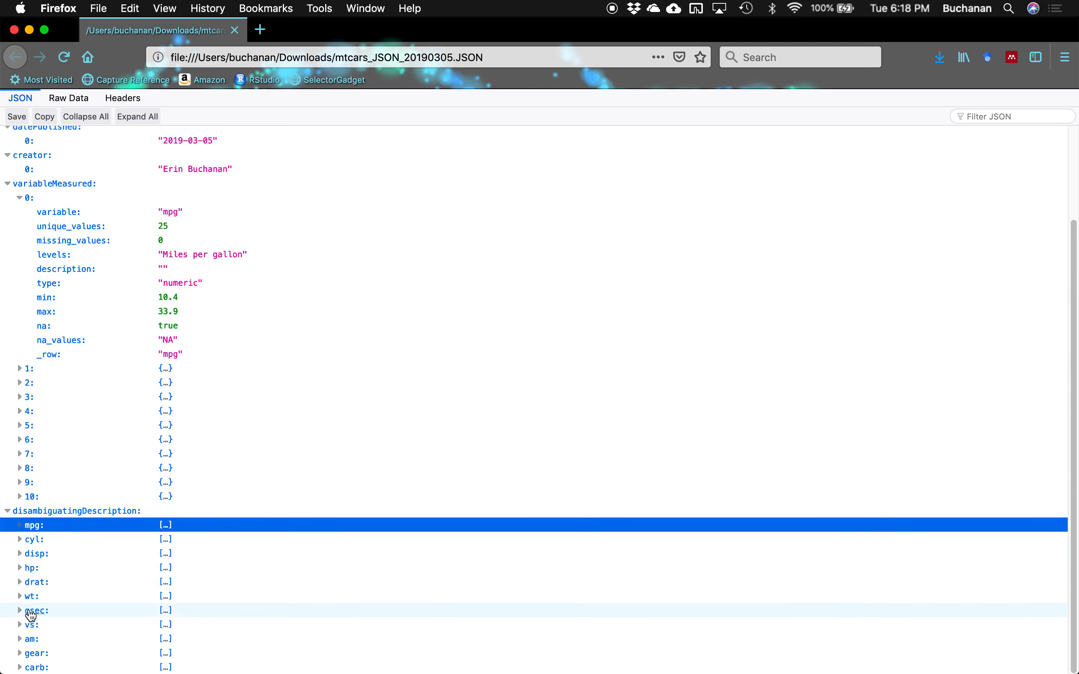
# - Expand the am category labels and its first category entry
pyautogui.click(18, 642)
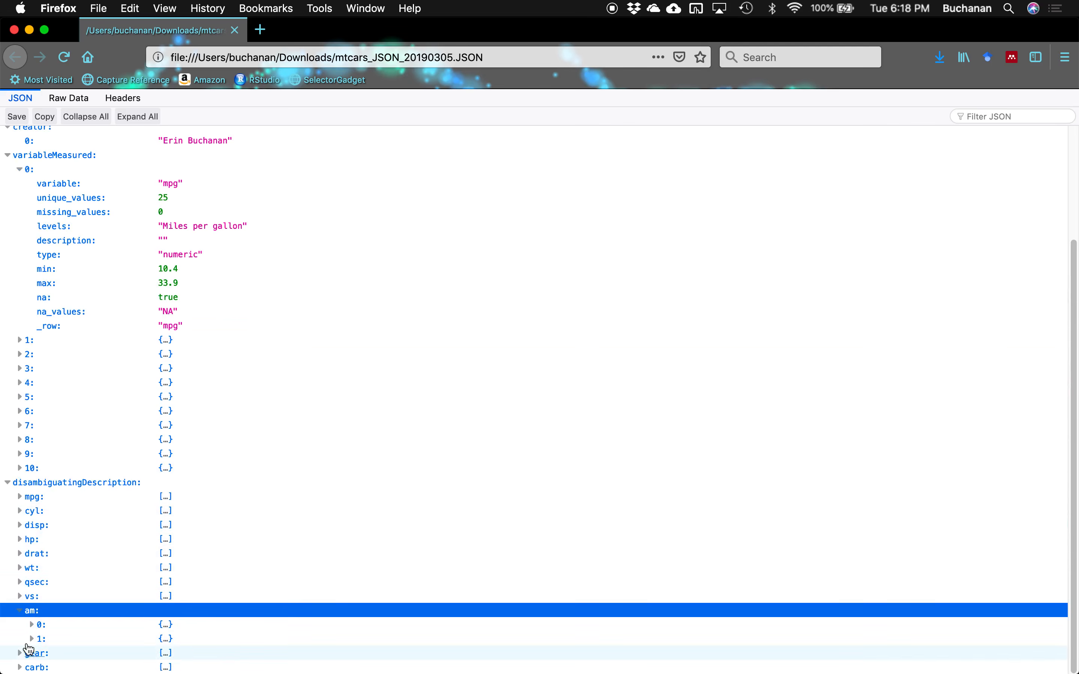
pyautogui.click(33, 626)
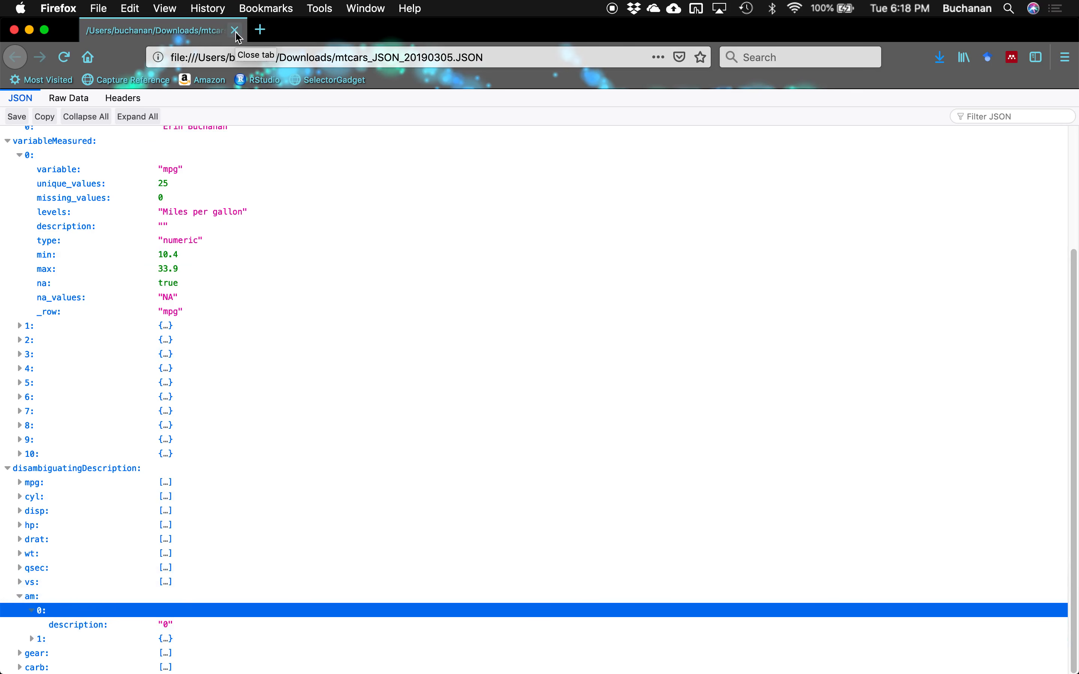
pyautogui.scroll(1, 92, 366)
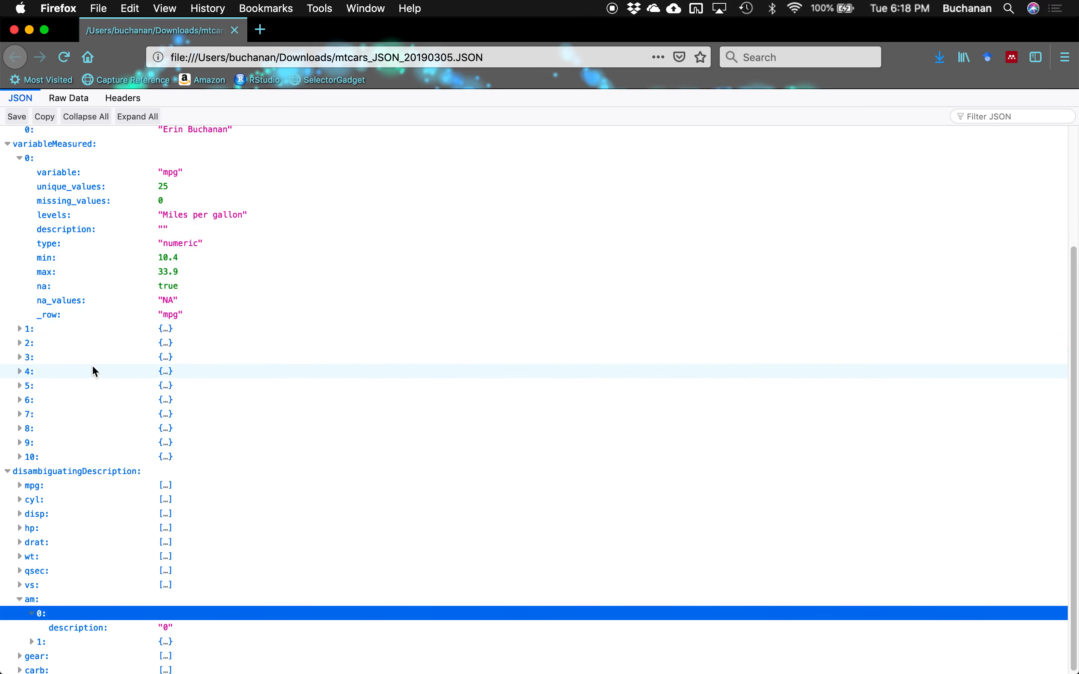
pyautogui.scroll(4, 92, 368)
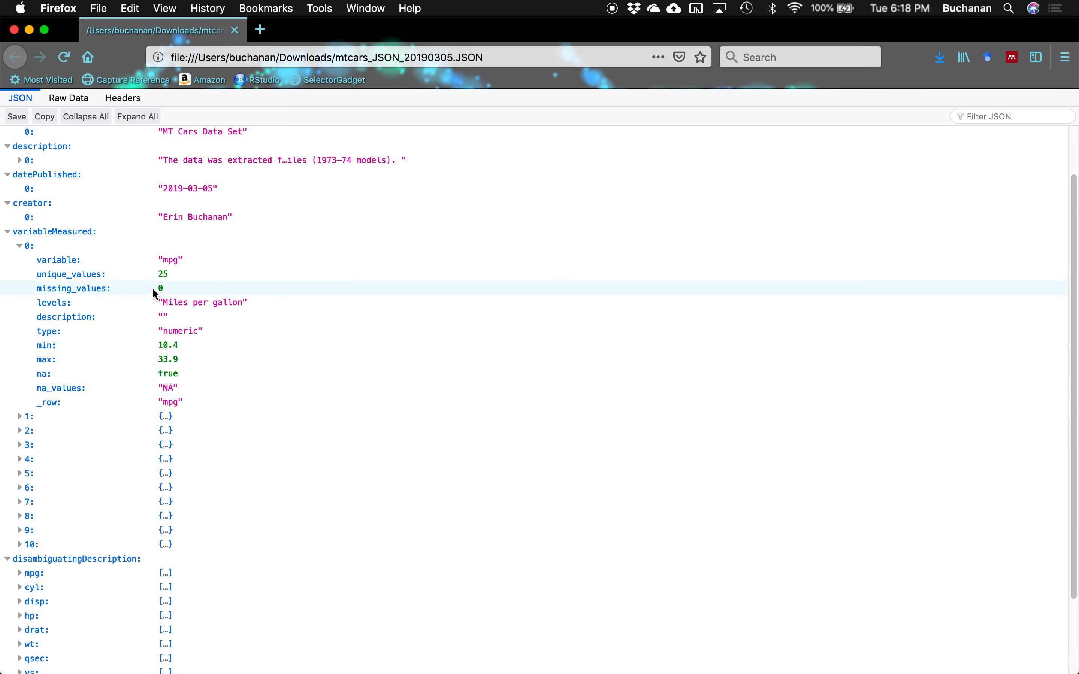
pyautogui.scroll(1, 267, 263)
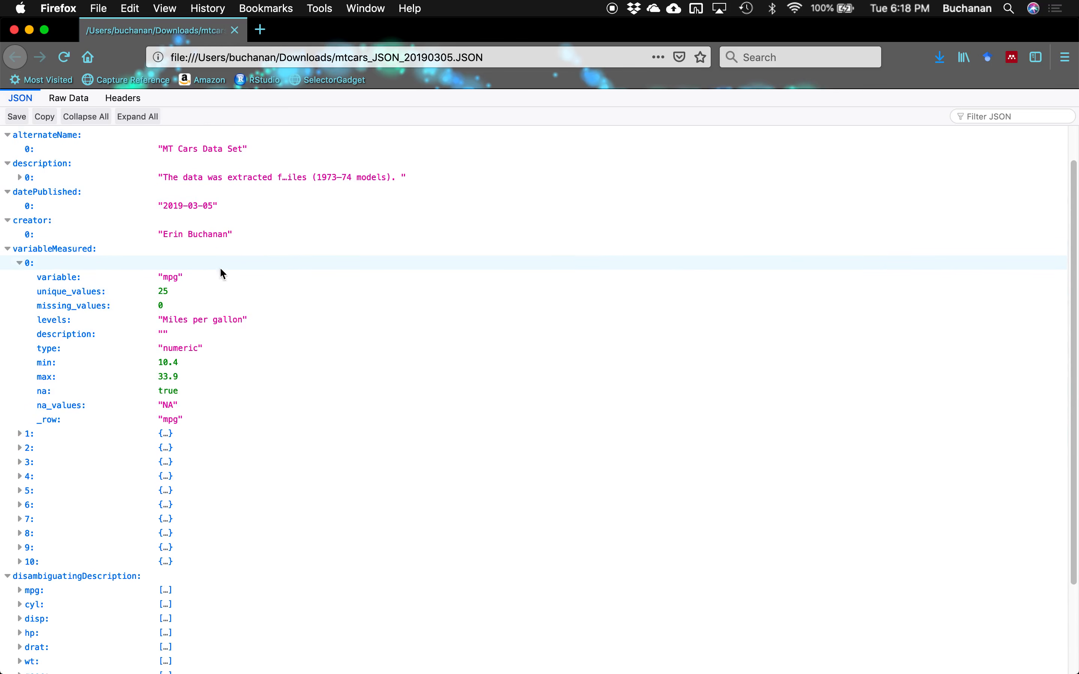
# - Collapse the first variable and variableMeasured, then return to DD Creator's Output page
pyautogui.click(20, 263)
pyautogui.scroll(2, 22, 267)
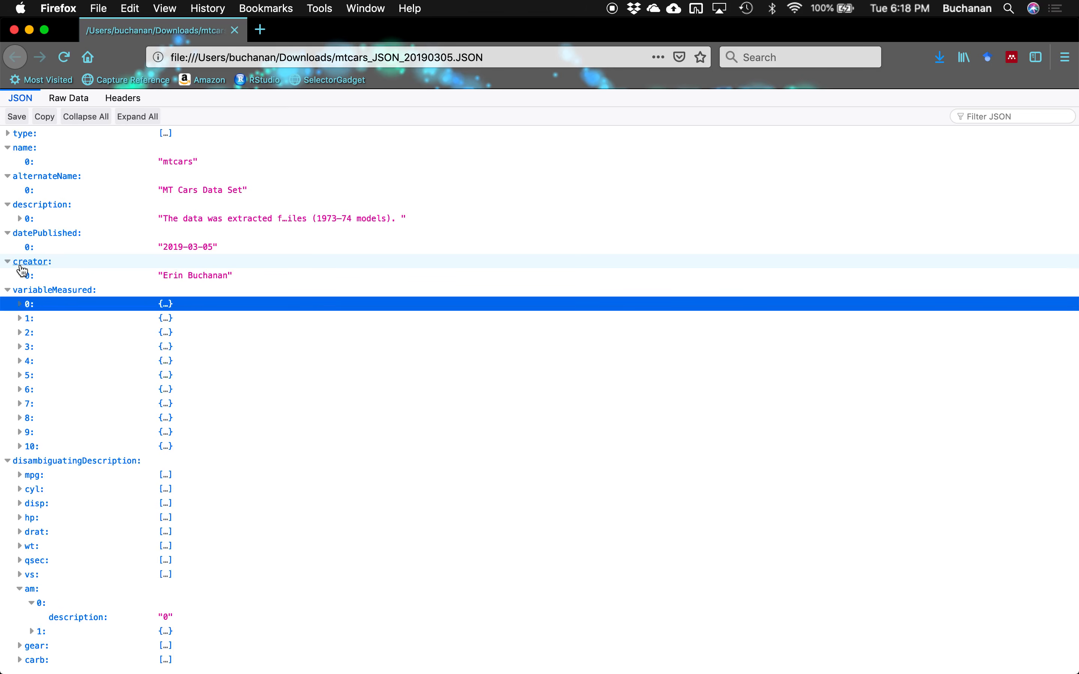
pyautogui.click(9, 292)
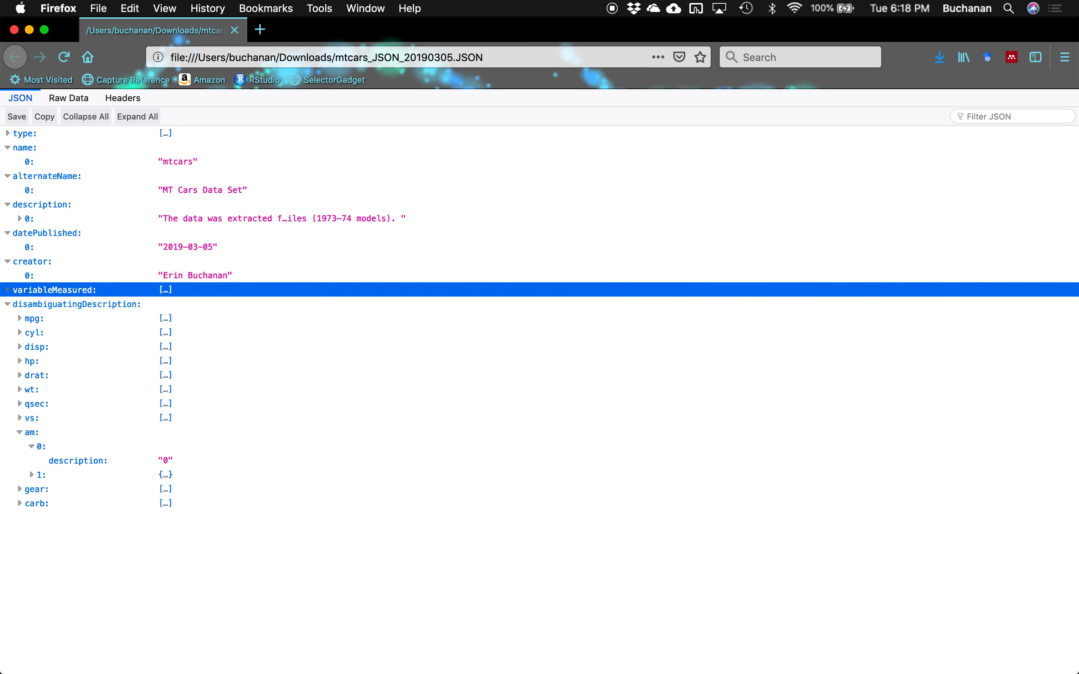
pyautogui.click(16, 53)
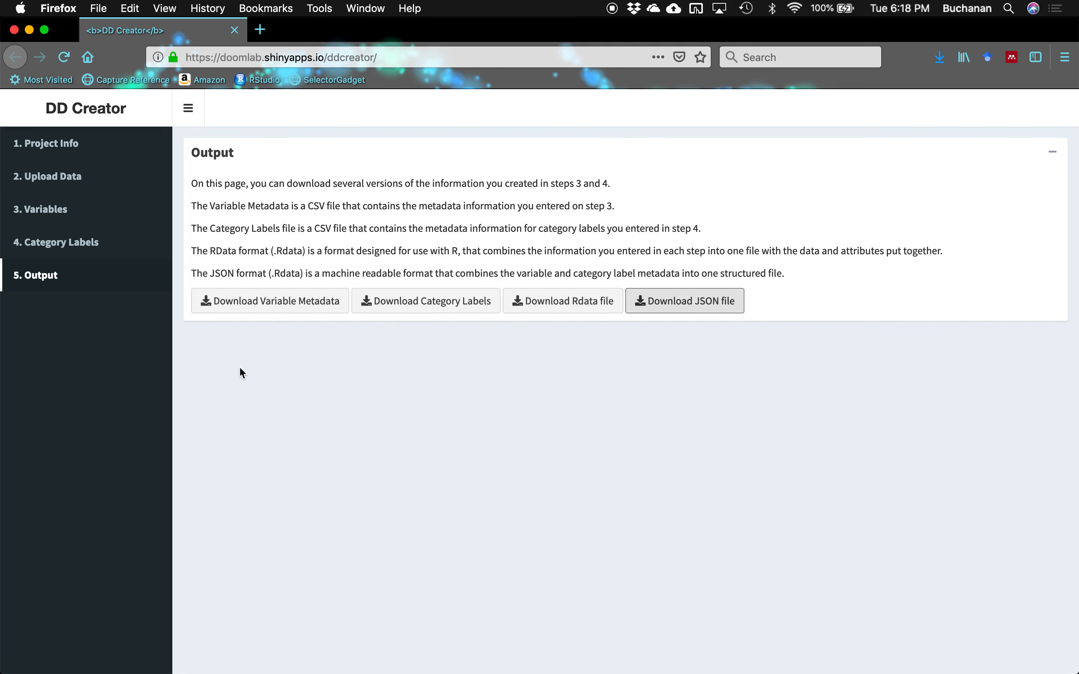